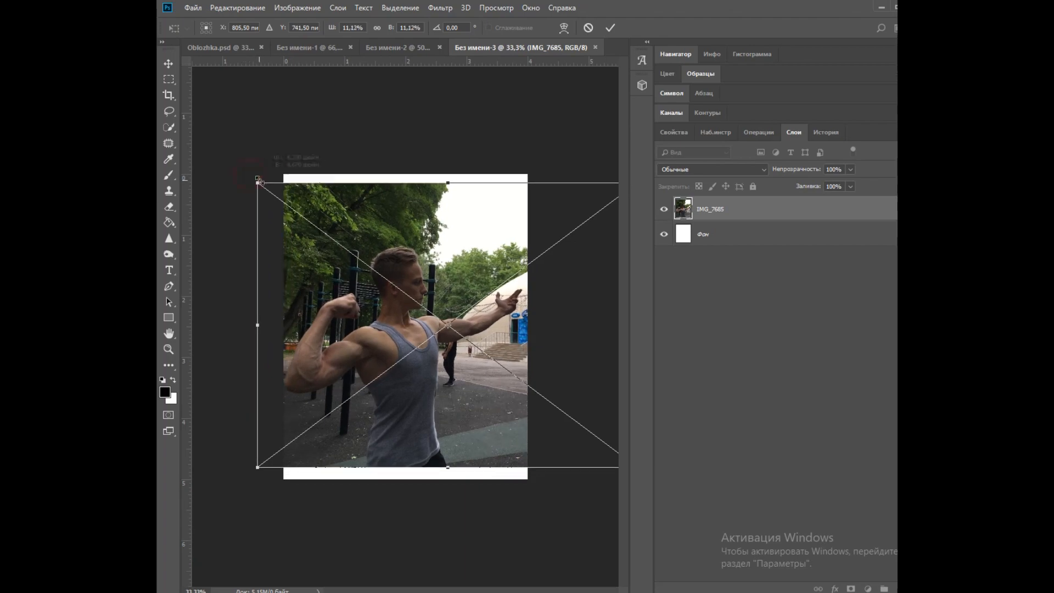
Move the placed IMG_7685 photo so its lower edge meets the lower edge of the canvas, and commit the placement
{"action": "left_click_drag", "start_coordinate": [346, 208], "coordinate": [347, 219]}
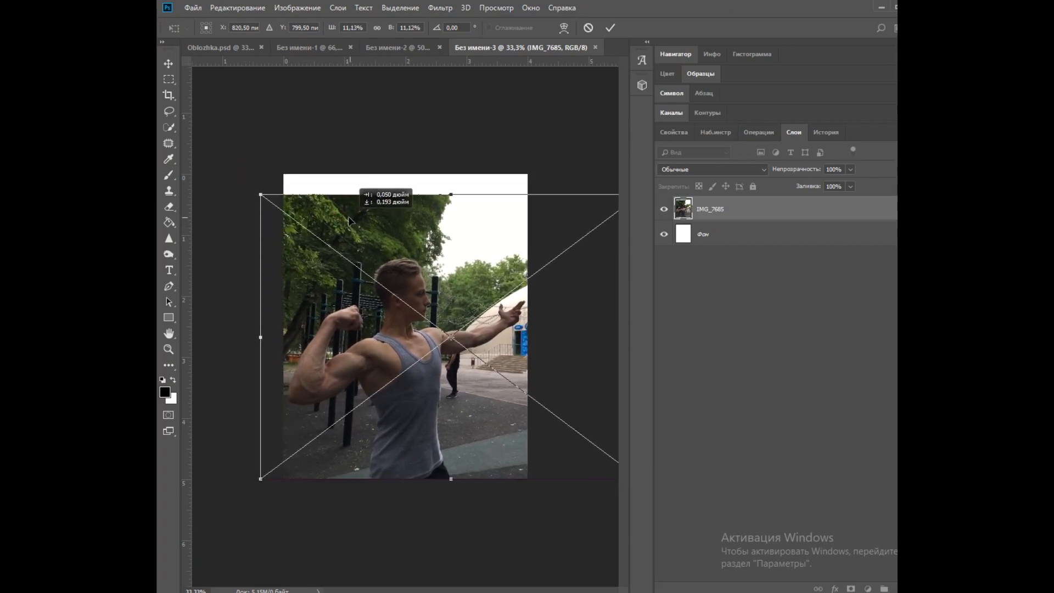
{"action": "key", "text": "Return"}
{"action": "key", "text": "o"}
Start a Pen tool path along the front of the man's neck and the upper edge of the shirt strap
{"action": "key", "text": "ctrl+plus"}
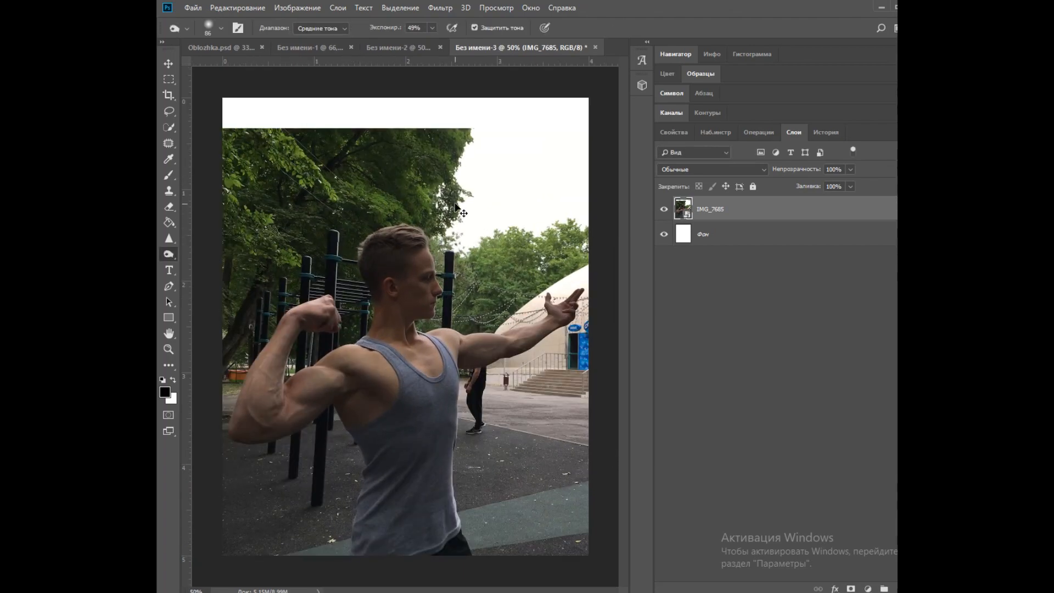
{"action": "key", "text": "ctrl+plus"}
{"action": "key", "text": "ctrl+plus"}
{"action": "key", "text": "ctrl+plus"}
{"action": "key", "text": "ctrl+minus"}
{"action": "key", "text": "ctrl+plus"}
{"action": "key", "text": "ctrl+plus"}
{"action": "left_click", "coordinate": [169, 111]}
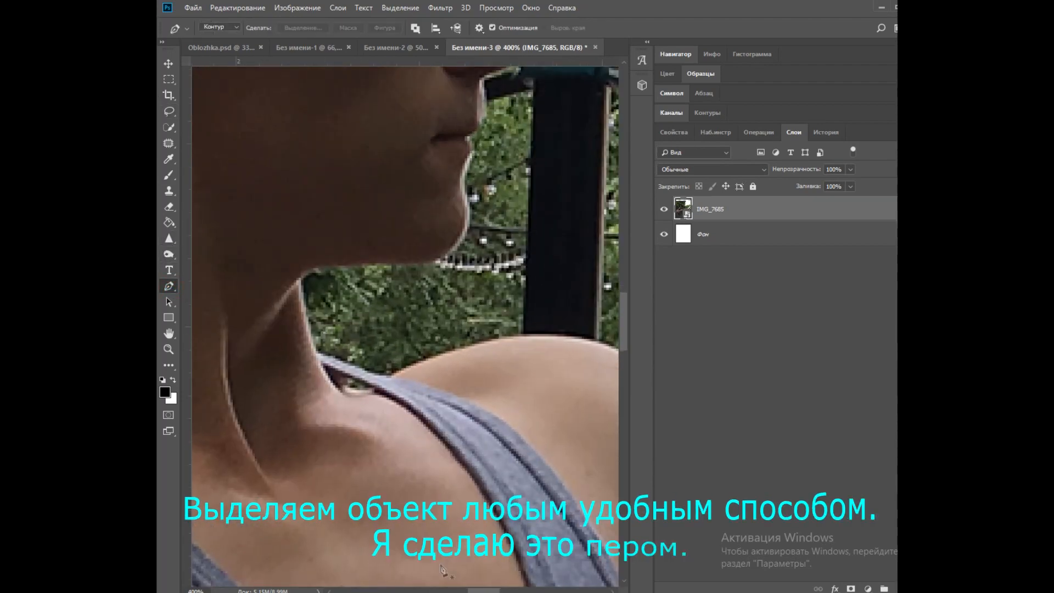
{"action": "key", "text": "ctrl+plus"}
{"action": "left_click_drag", "start_coordinate": [471, 590], "coordinate": [479, 590]}
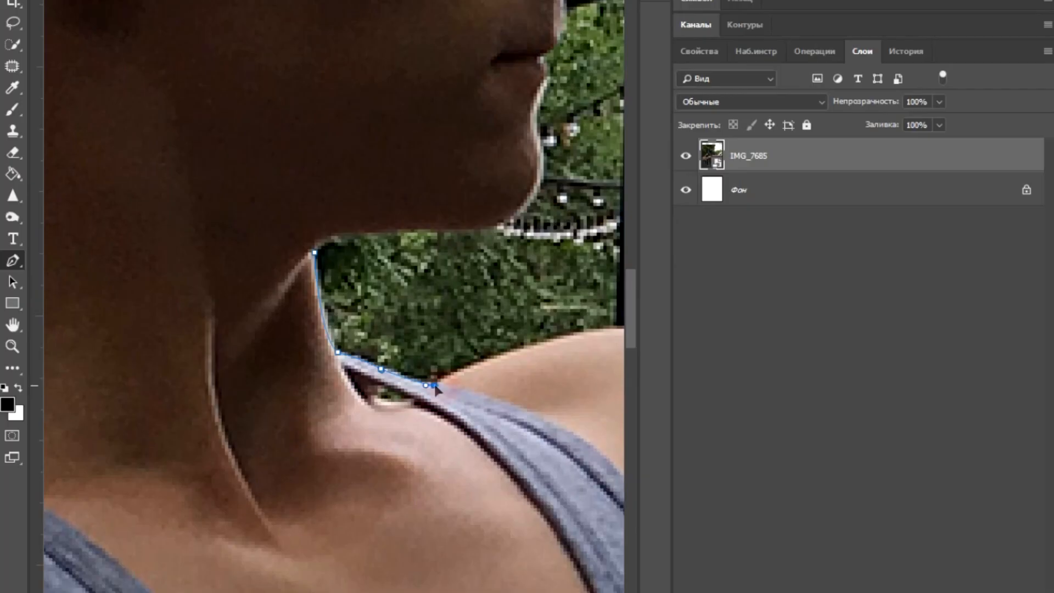
{"action": "left_click_drag", "start_coordinate": [477, 590], "coordinate": [493, 590]}
{"action": "left_click_drag", "start_coordinate": [359, 340], "coordinate": [374, 338]}
{"action": "left_click_drag", "start_coordinate": [481, 349], "coordinate": [489, 355]}
Continue the path over the shoulder and outstretched arm, and close it around the man's whole figure
{"action": "left_click_drag", "start_coordinate": [494, 590], "coordinate": [499, 590]}
{"action": "left_click", "coordinate": [471, 394]}
{"action": "left_click_drag", "start_coordinate": [506, 389], "coordinate": [521, 380]}
{"action": "left_click", "coordinate": [506, 390], "text": "alt"}
{"action": "left_click_drag", "start_coordinate": [500, 591], "coordinate": [513, 590]}
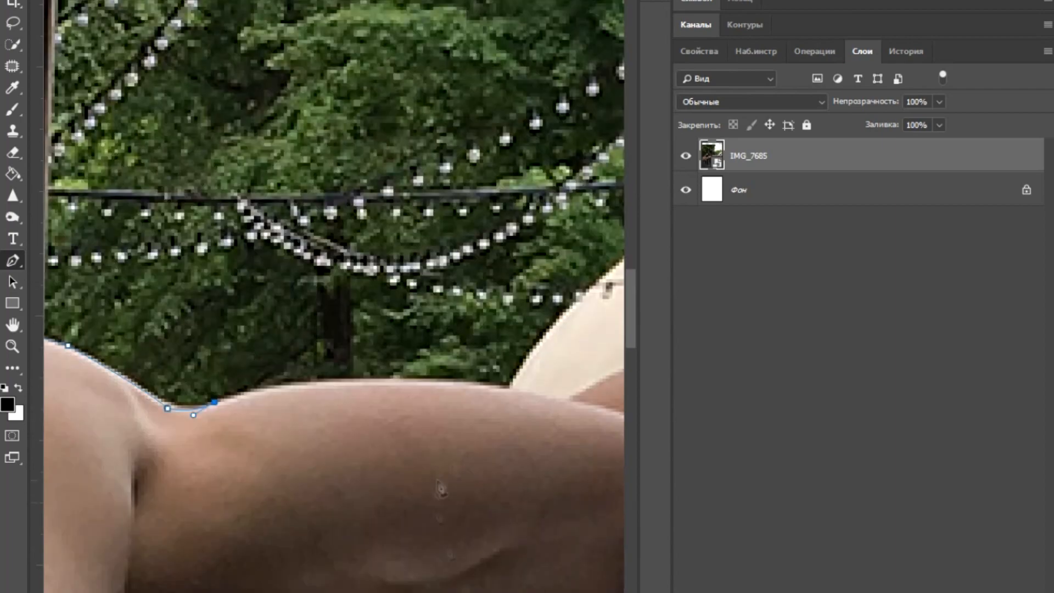
{"action": "scroll", "coordinate": [334, 297], "scroll_direction": "right", "scroll_amount": 5}
{"action": "left_click_drag", "start_coordinate": [185, 401], "coordinate": [189, 405]}
{"action": "key", "text": "ctrl+minus"}
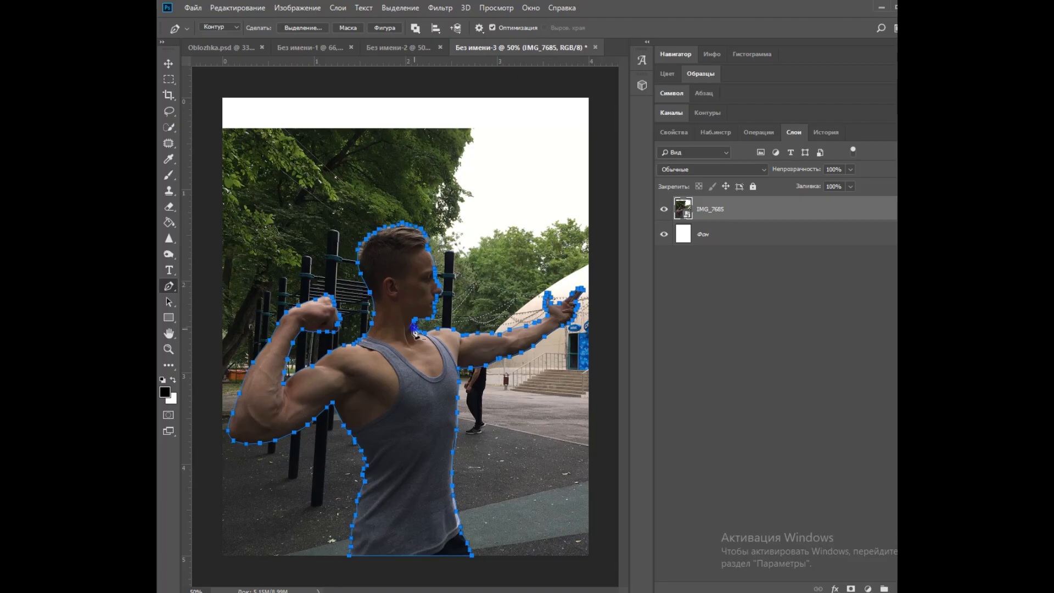
Convert the path around the man into a new anti-aliased selection with a feather radius of 0 pixels
{"action": "right_click", "coordinate": [415, 330]}
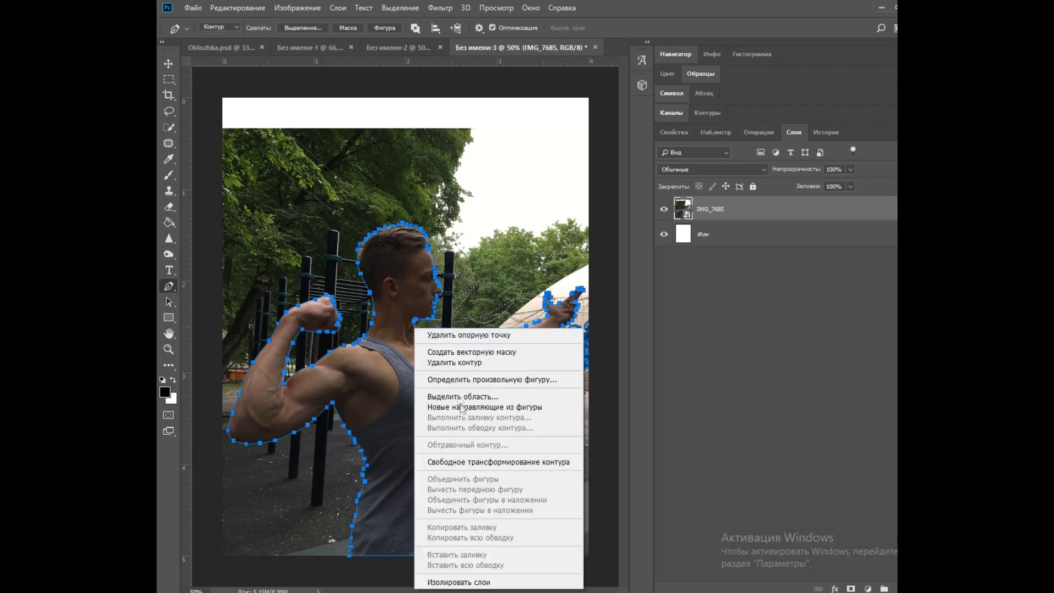
{"action": "left_click", "coordinate": [467, 397]}
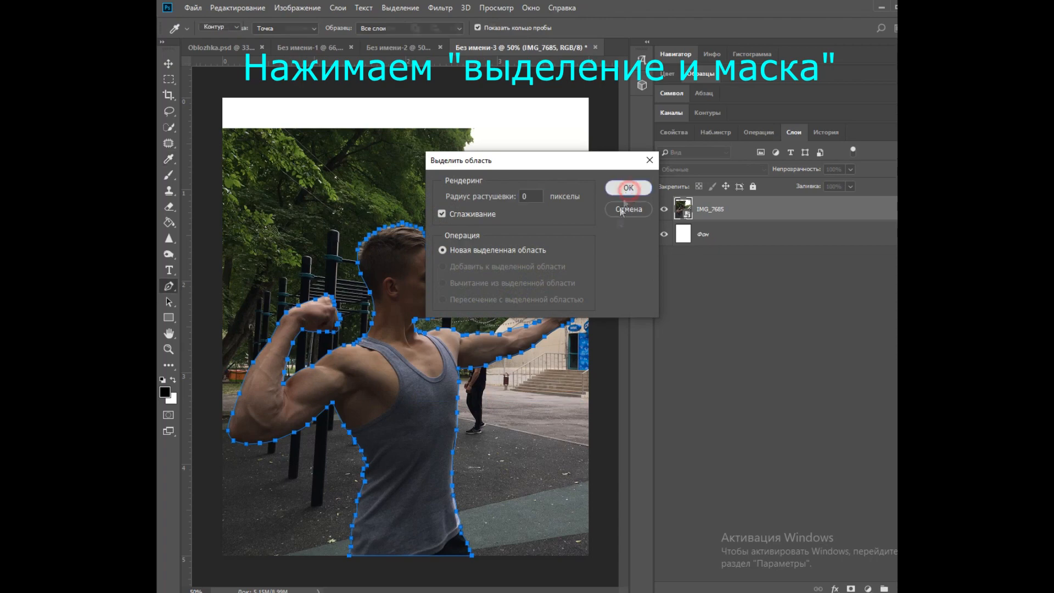
{"action": "left_click", "coordinate": [626, 186]}
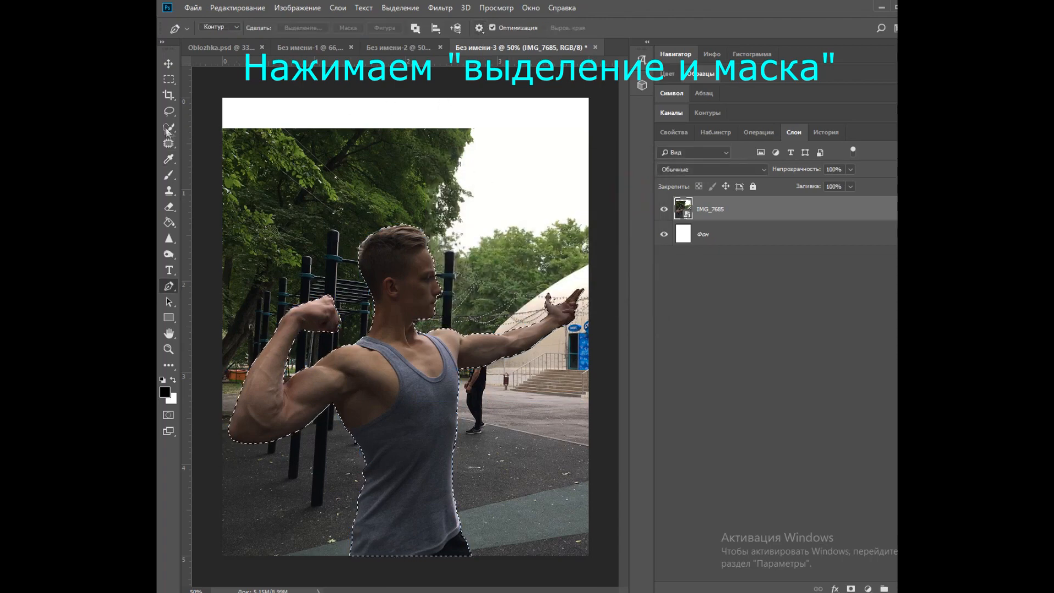
Open the selection in Select and Mask and refine the hair edge at the back of the head
{"action": "key", "text": "w"}
{"action": "left_click", "coordinate": [571, 28]}
{"action": "key", "text": "ctrl+plus"}
{"action": "key", "text": "ctrl+plus"}
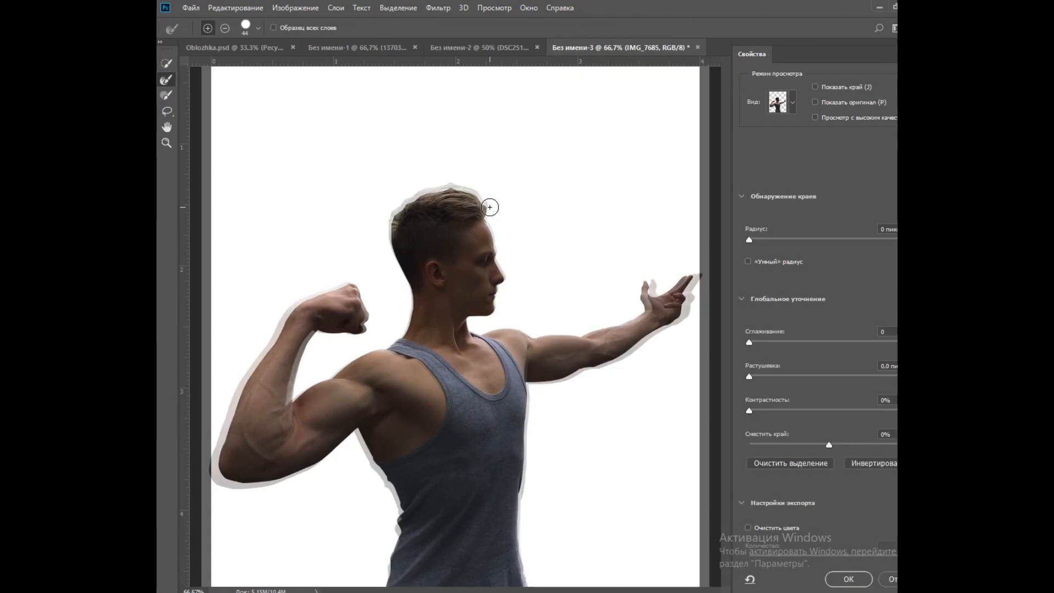
{"action": "scroll", "coordinate": [408, 232], "scroll_direction": "up", "scroll_amount": 3}
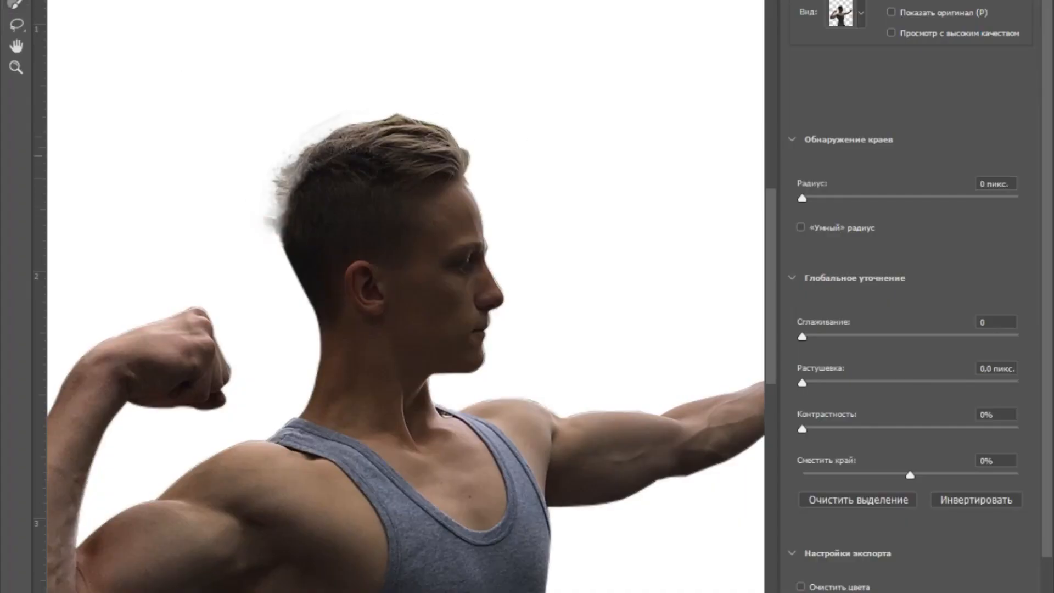
{"action": "key", "text": "ctrl+plus"}
{"action": "key", "text": "ctrl+plus"}
{"action": "scroll", "coordinate": [565, 162], "scroll_direction": "up", "scroll_amount": 5}
Refine the hair edge from the forehead over the top of the head, and output the selection as a layer mask
{"action": "left_click", "coordinate": [625, 206]}
{"action": "left_click_drag", "start_coordinate": [625, 207], "coordinate": [438, 8]}
{"action": "scroll", "coordinate": [308, 14], "scroll_direction": "left", "scroll_amount": 5}
{"action": "mouse_move", "coordinate": [251, 294]}
{"action": "left_mouse_down"}
{"action": "mouse_move", "coordinate": [250, 285]}
{"action": "mouse_move", "coordinate": [322, 322]}
{"action": "mouse_move", "coordinate": [330, 341]}
{"action": "left_mouse_up"}
{"action": "scroll", "coordinate": [329, 341], "scroll_direction": "right", "scroll_amount": 6}
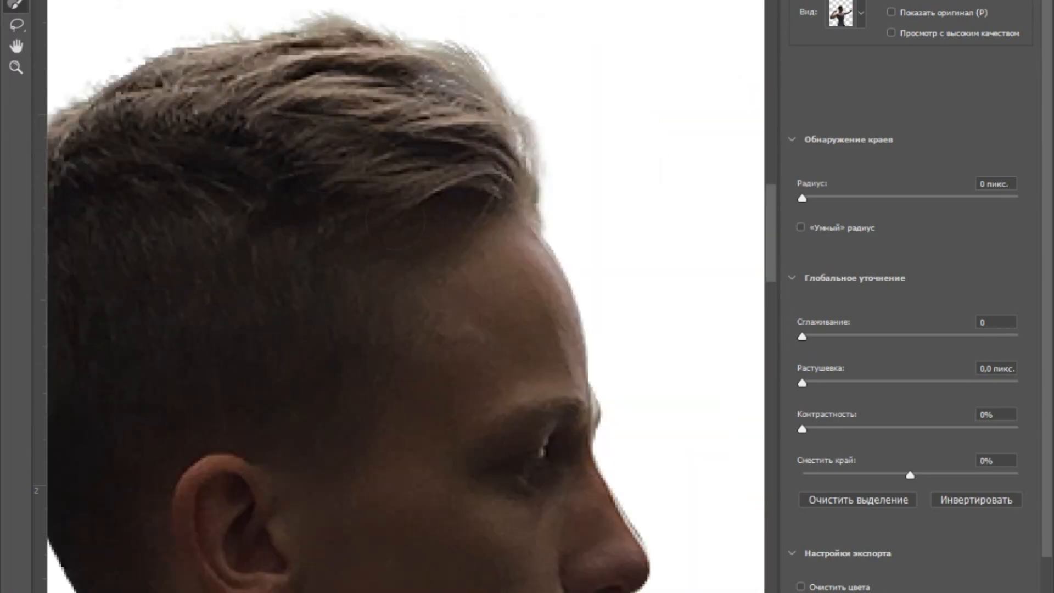
{"action": "scroll", "coordinate": [176, 12], "scroll_direction": "left", "scroll_amount": 5}
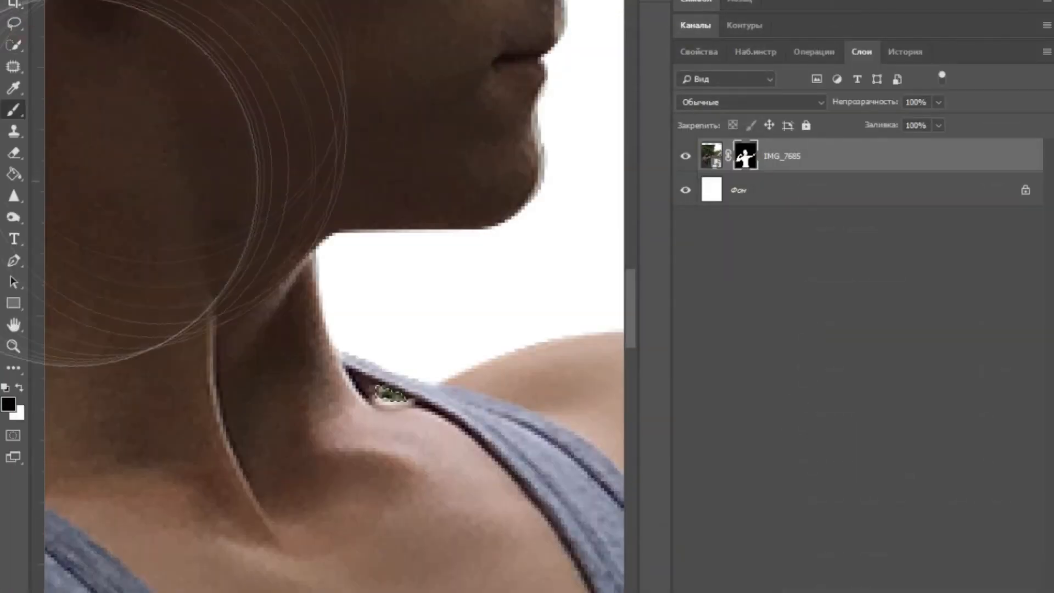
Mask out the leftover background between the neck and the shirt strap, and clear any active selection
{"action": "right_click", "coordinate": [118, 165]}
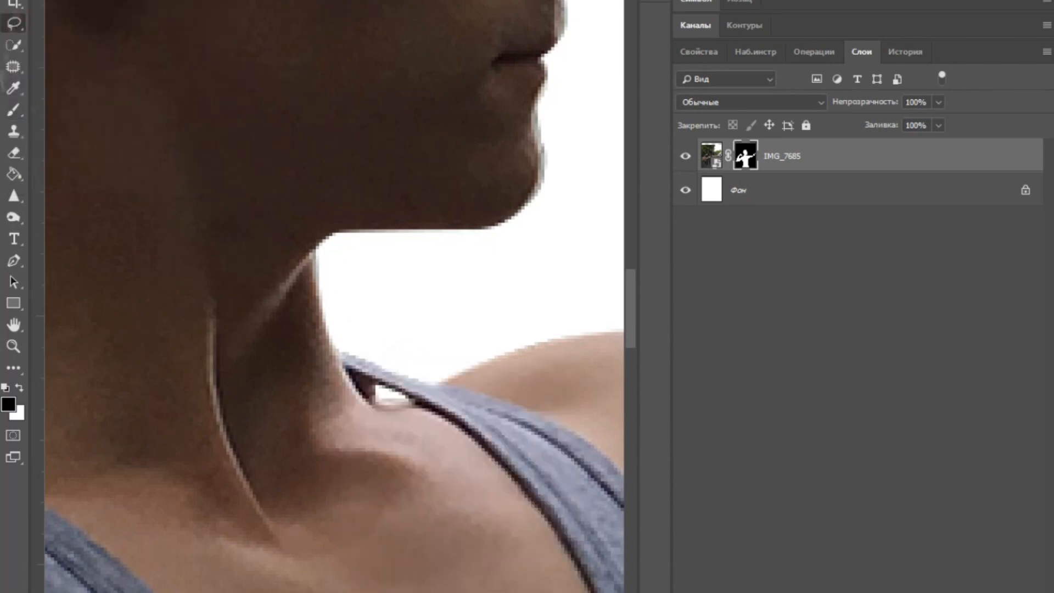
{"action": "left_click", "coordinate": [385, 250]}
{"action": "scroll", "coordinate": [565, 130], "scroll_direction": "left", "scroll_amount": 8}
{"action": "scroll", "coordinate": [565, 129], "scroll_direction": "down", "scroll_amount": 5}
{"action": "mouse_move", "coordinate": [272, 391]}
{"action": "left_mouse_down"}
{"action": "mouse_move", "coordinate": [354, 301]}
{"action": "mouse_move", "coordinate": [324, 285]}
{"action": "left_mouse_up"}
{"action": "scroll", "coordinate": [324, 286], "scroll_direction": "down", "scroll_amount": 6}
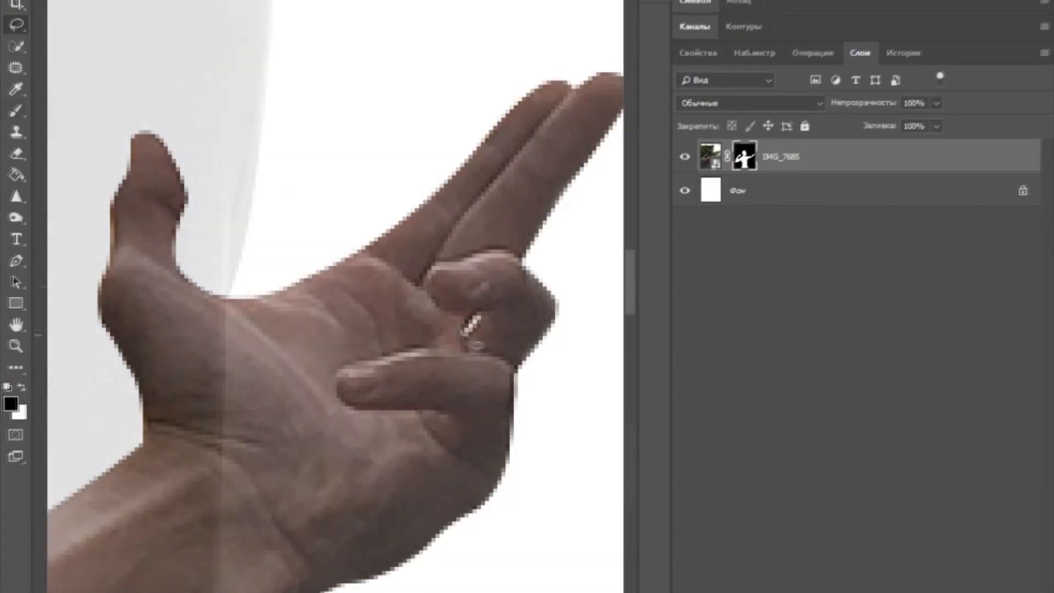
{"action": "left_click", "coordinate": [17, 25]}
{"action": "key", "text": "ctrl+d"}
{"action": "scroll", "coordinate": [307, 231], "scroll_direction": "up", "scroll_amount": 3}
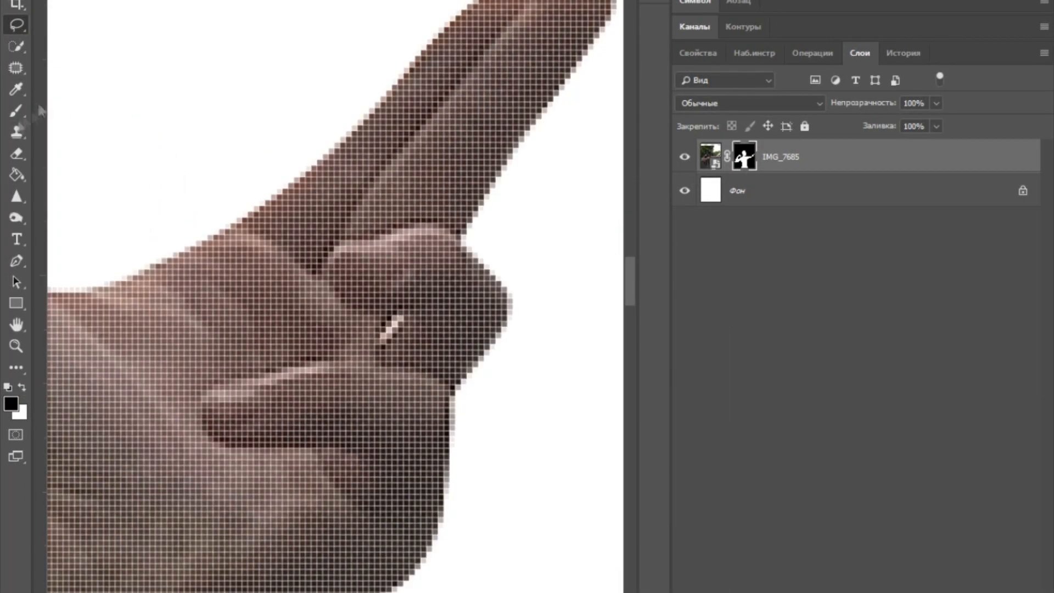
Paint on the layer mask with the Brush to clean up the hair edge at the back of the head
{"action": "left_click", "coordinate": [17, 111]}
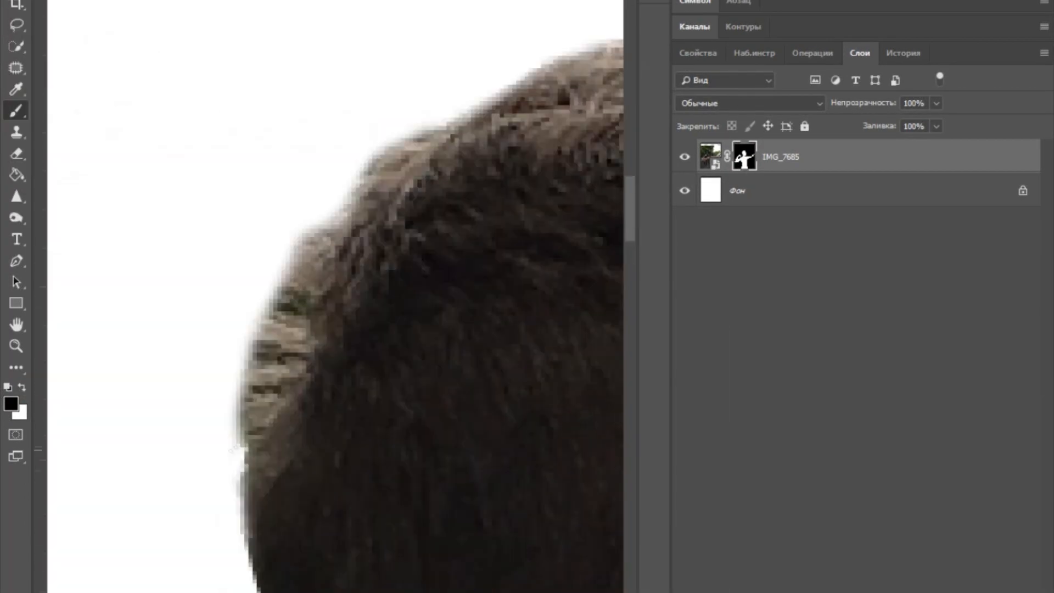
{"action": "left_click", "coordinate": [269, 285]}
{"action": "left_click", "coordinate": [247, 384]}
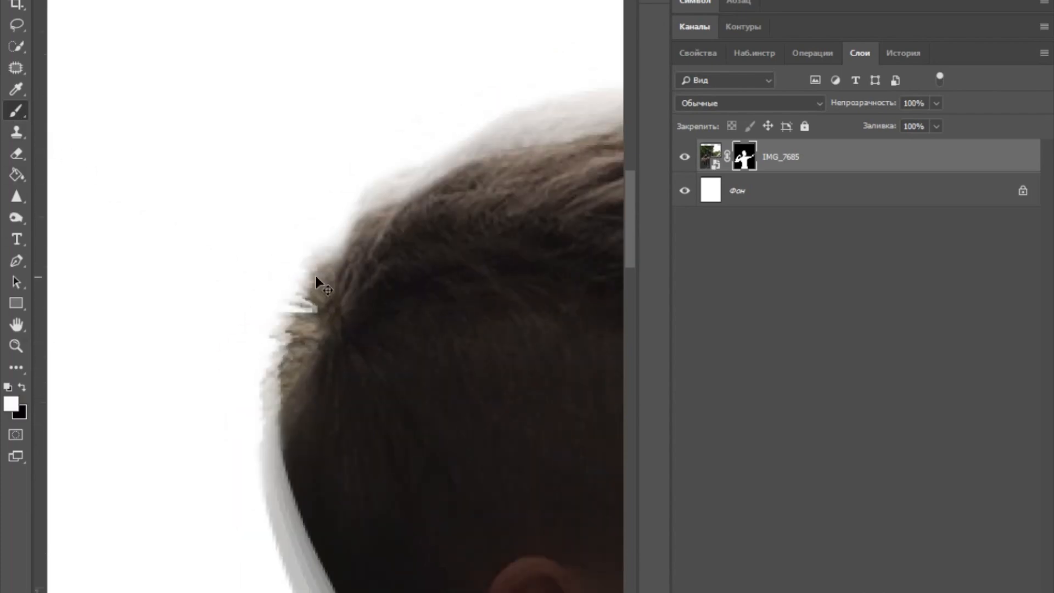
{"action": "right_click", "coordinate": [247, 203]}
{"action": "key", "text": "Escape"}
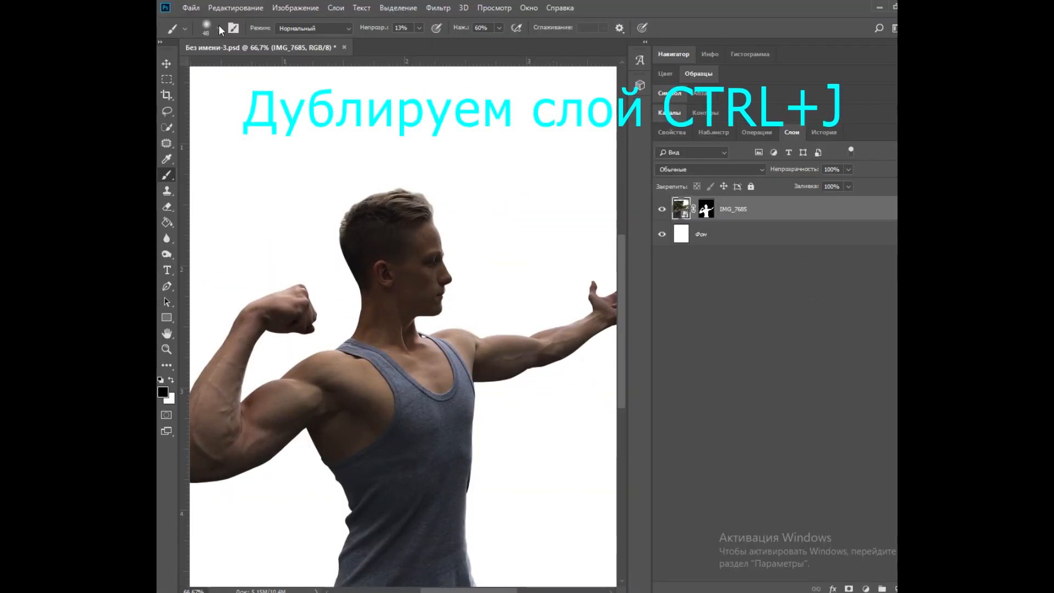
Desaturate the IMG_7685 layer with a Black & White adjustment using the default preset
{"action": "left_click", "coordinate": [295, 7]}
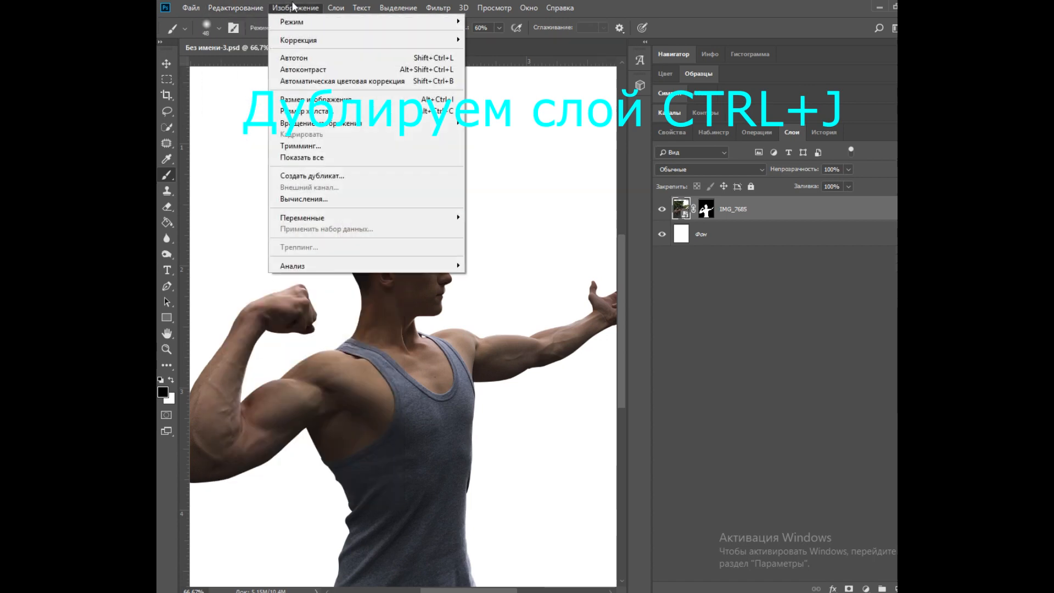
{"action": "mouse_move", "coordinate": [418, 40]}
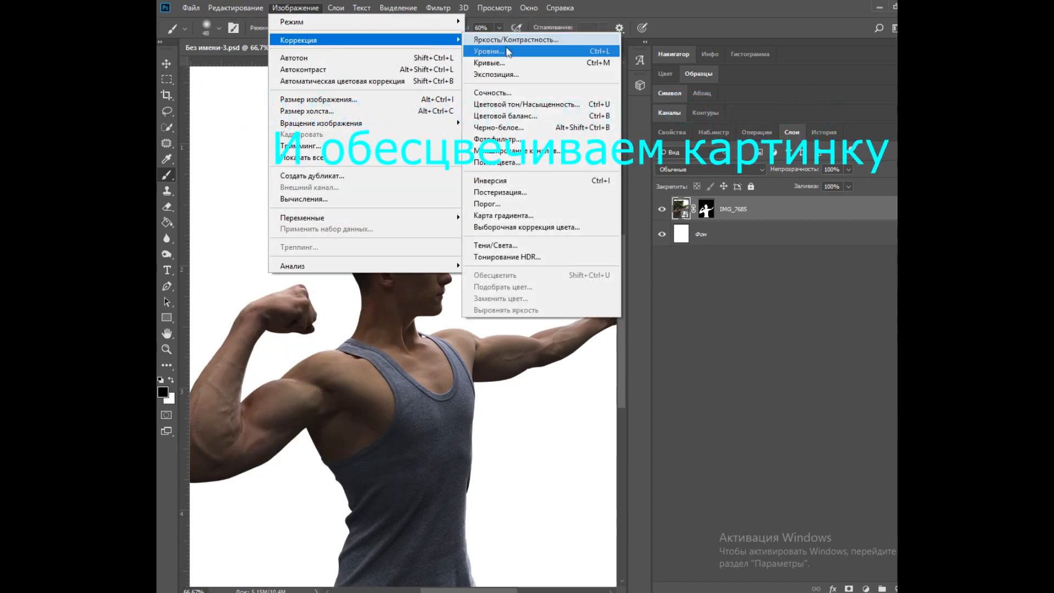
{"action": "left_click", "coordinate": [536, 127]}
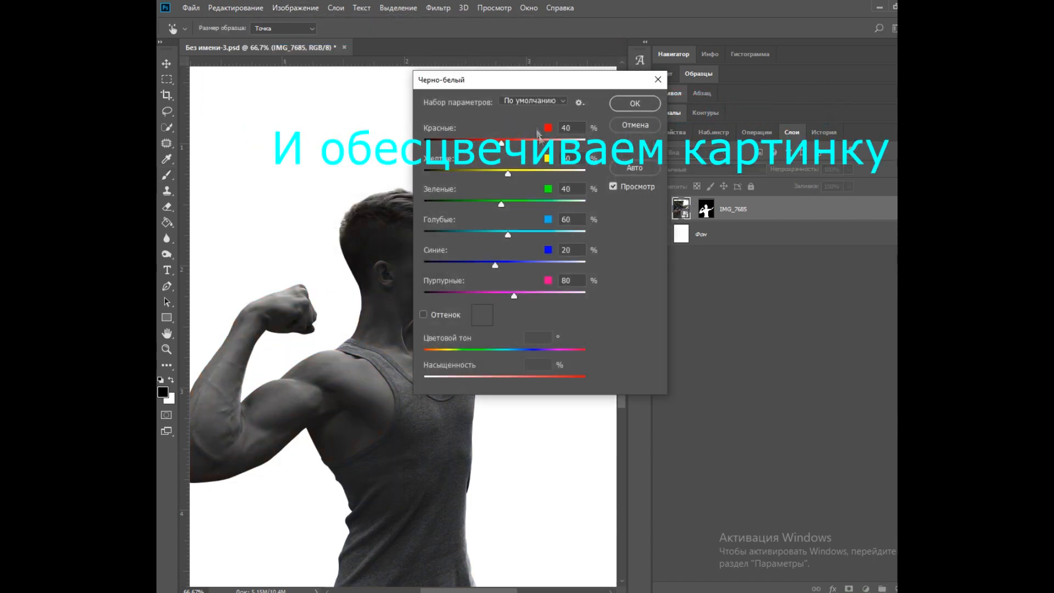
{"action": "left_click", "coordinate": [634, 103]}
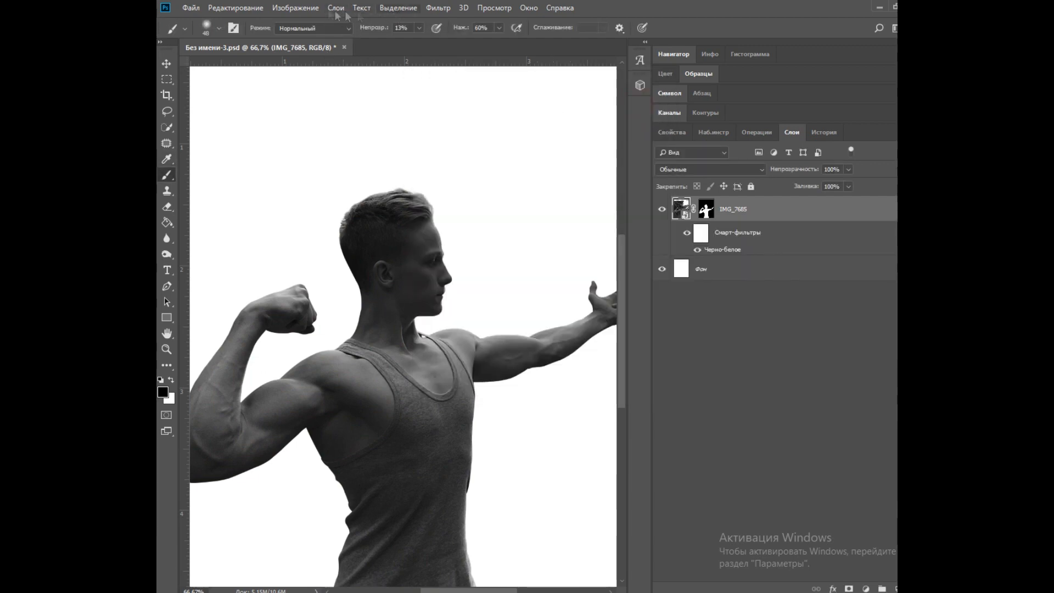
Apply a Curves adjustment that lowers the highlights and lifts the midtones, mapping input 98 to output 153
{"action": "left_click", "coordinate": [295, 8]}
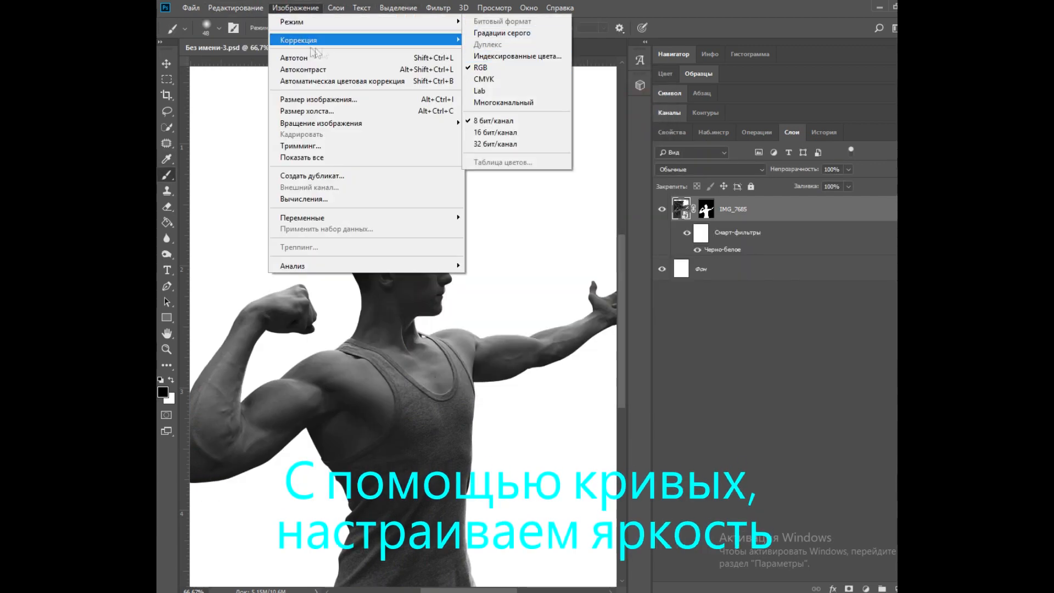
{"action": "mouse_move", "coordinate": [391, 43]}
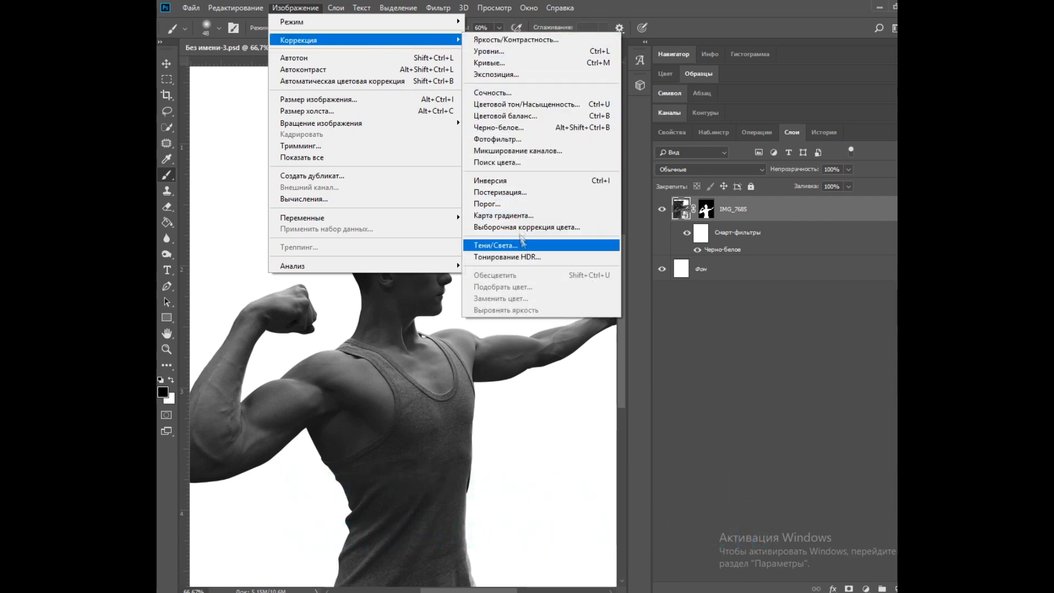
{"action": "left_click", "coordinate": [525, 63]}
{"action": "left_click_drag", "start_coordinate": [533, 156], "coordinate": [535, 194]}
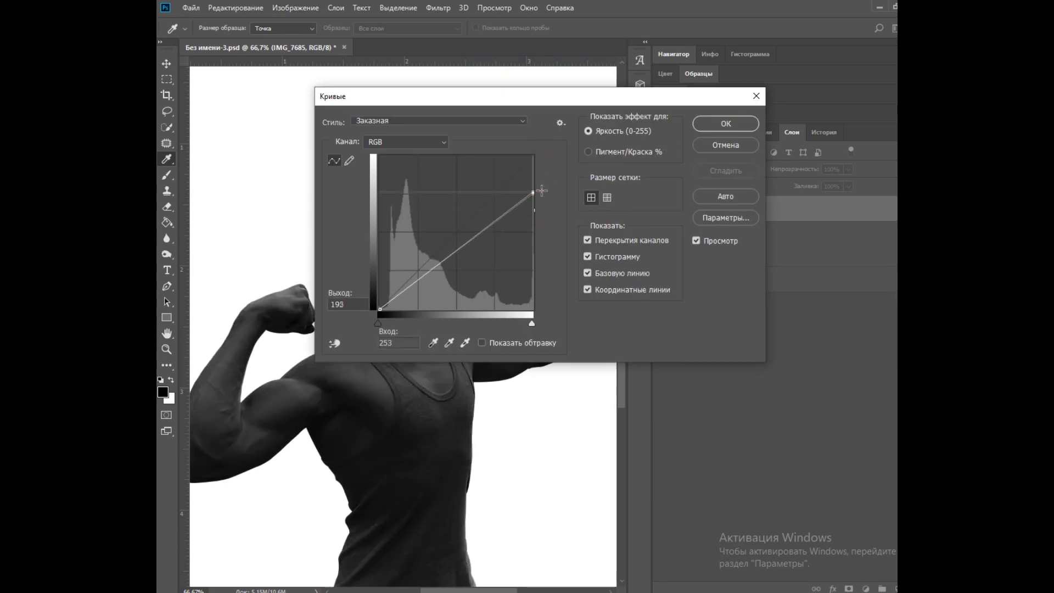
{"action": "left_click_drag", "start_coordinate": [455, 252], "coordinate": [455, 211]}
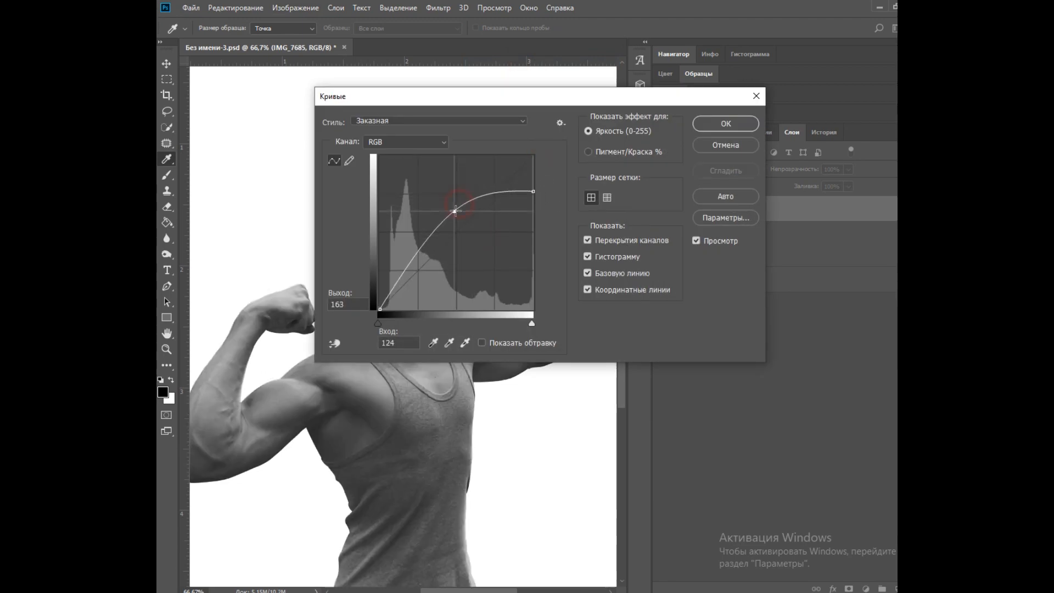
{"action": "left_click_drag", "start_coordinate": [501, 94], "coordinate": [678, 81]}
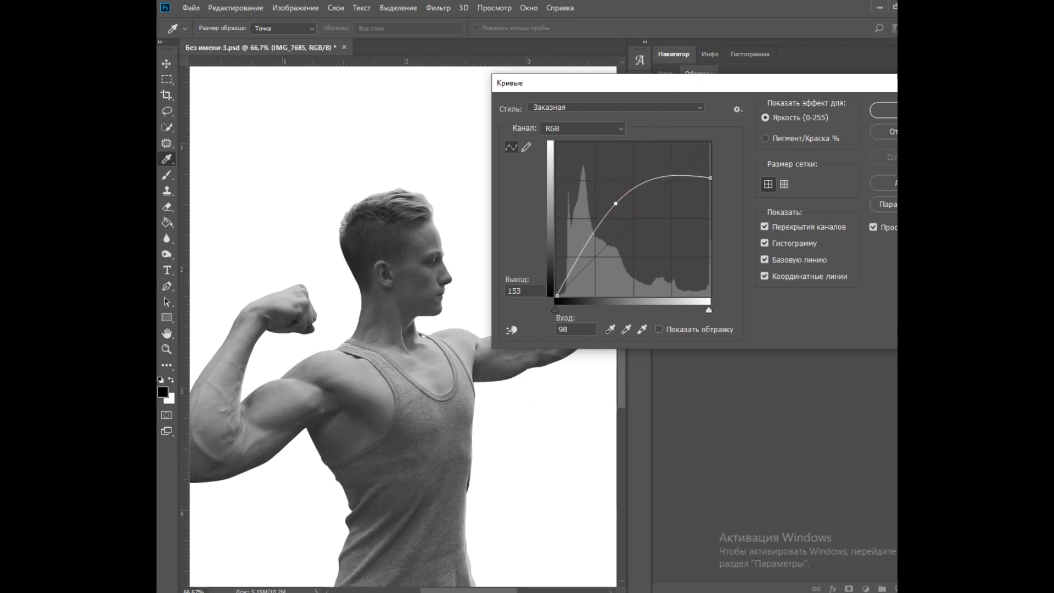
{"action": "key", "text": "Return"}
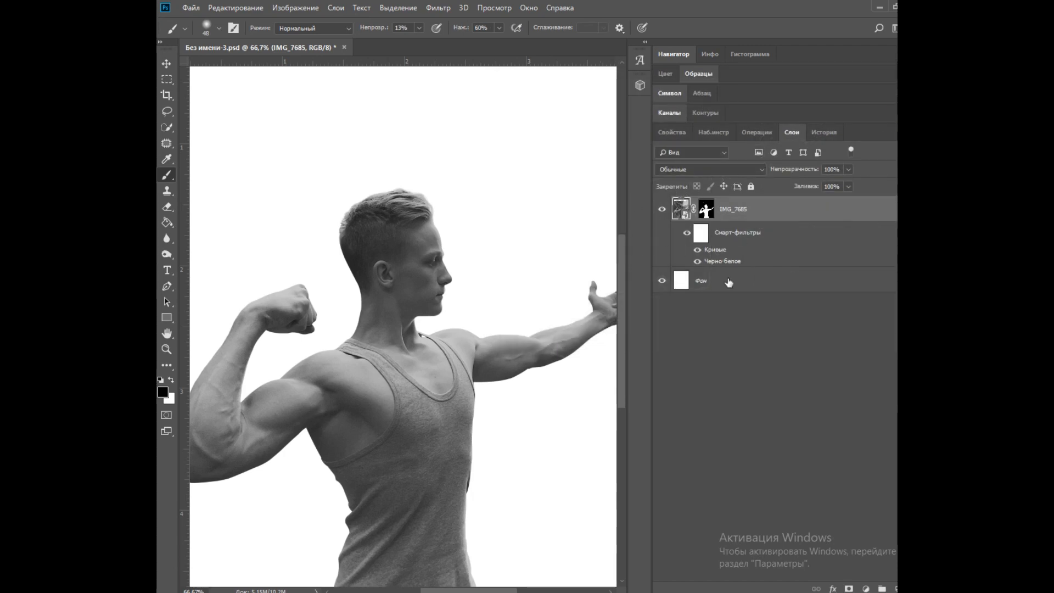
Set the Brush opacity to 50% for shading the figure's outline
{"action": "key", "text": "ctrl+plus"}
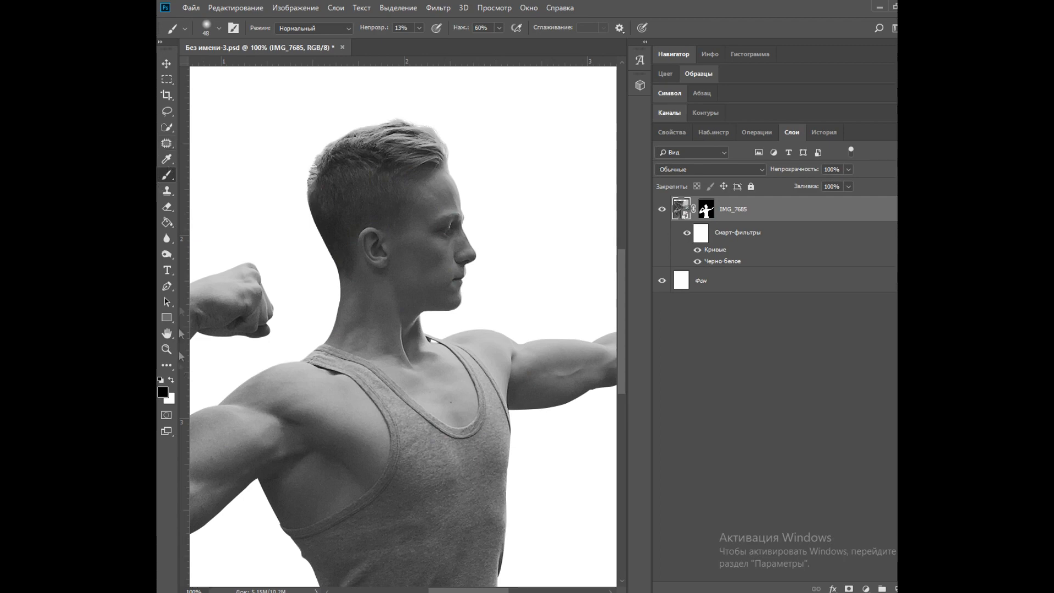
{"action": "left_click_drag", "start_coordinate": [386, 32], "coordinate": [396, 32]}
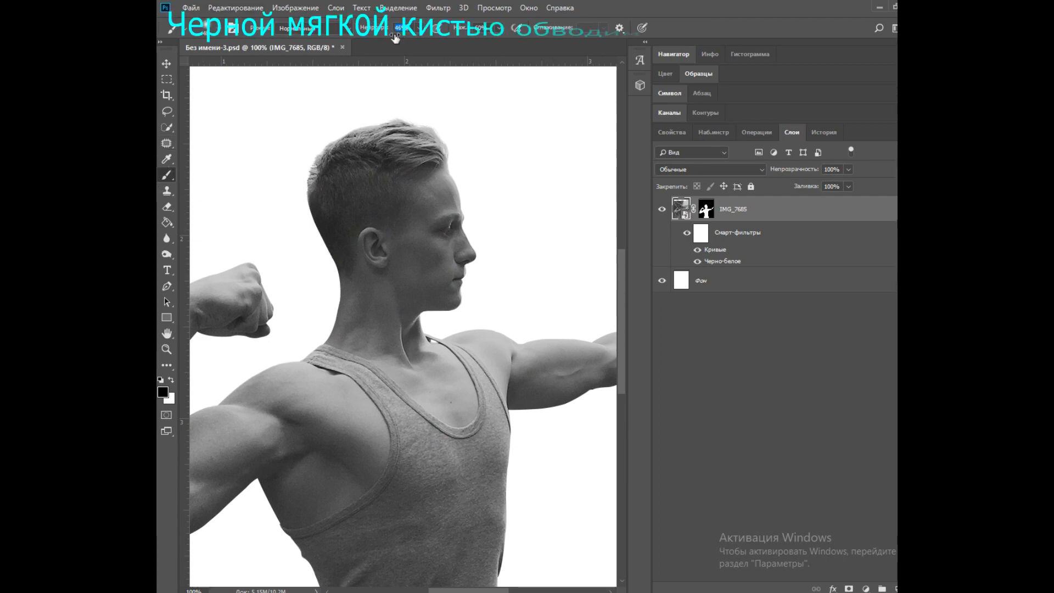
{"action": "left_click", "coordinate": [218, 28]}
{"action": "left_click", "coordinate": [433, 294]}
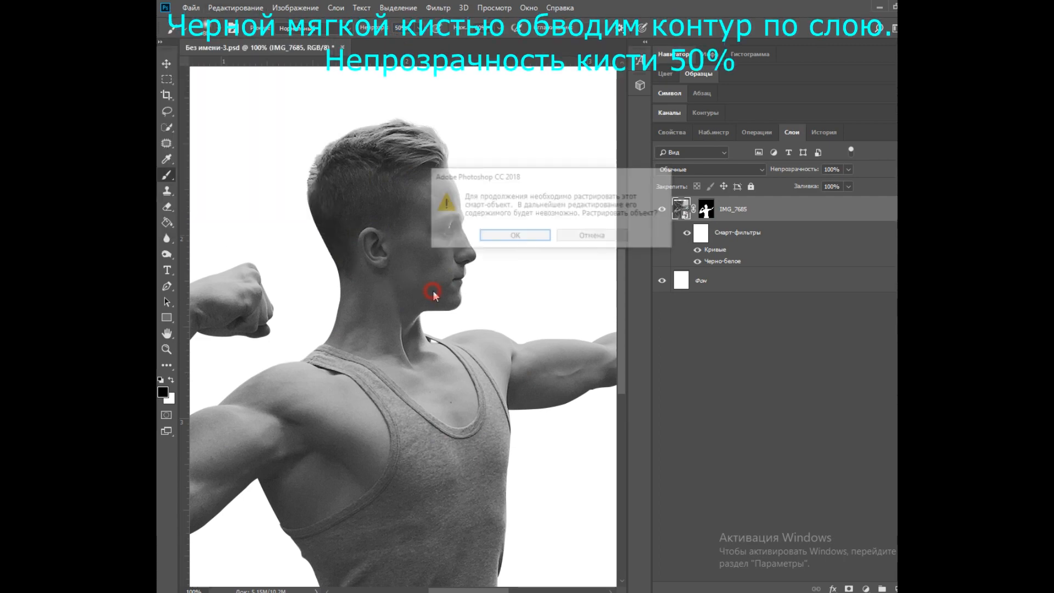
{"action": "left_click", "coordinate": [499, 238]}
{"action": "scroll", "coordinate": [404, 330], "scroll_direction": "right", "scroll_amount": 5}
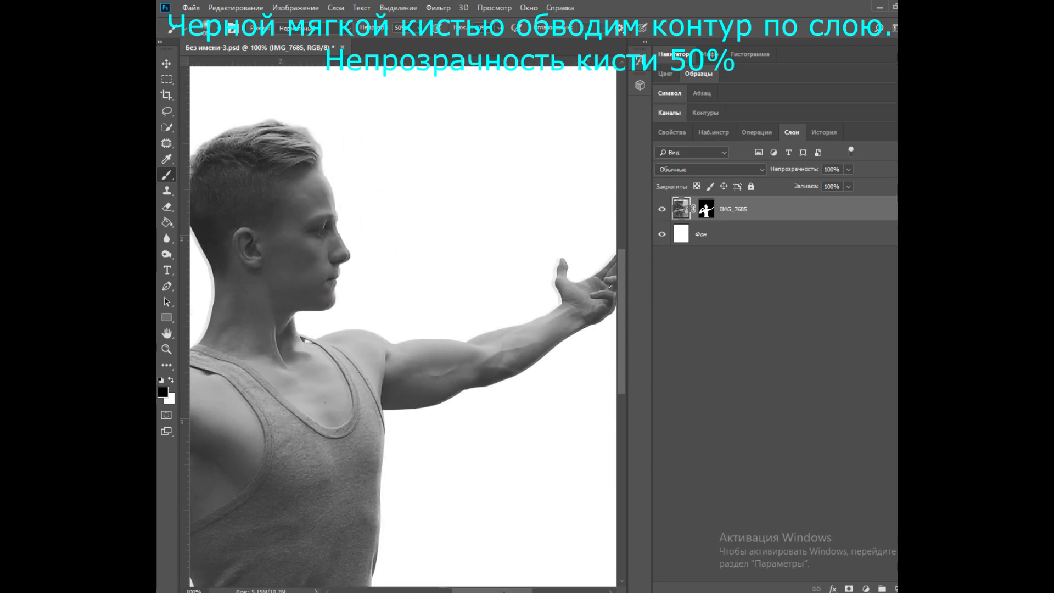
{"action": "right_click", "coordinate": [681, 209]}
{"action": "left_click", "coordinate": [459, 279]}
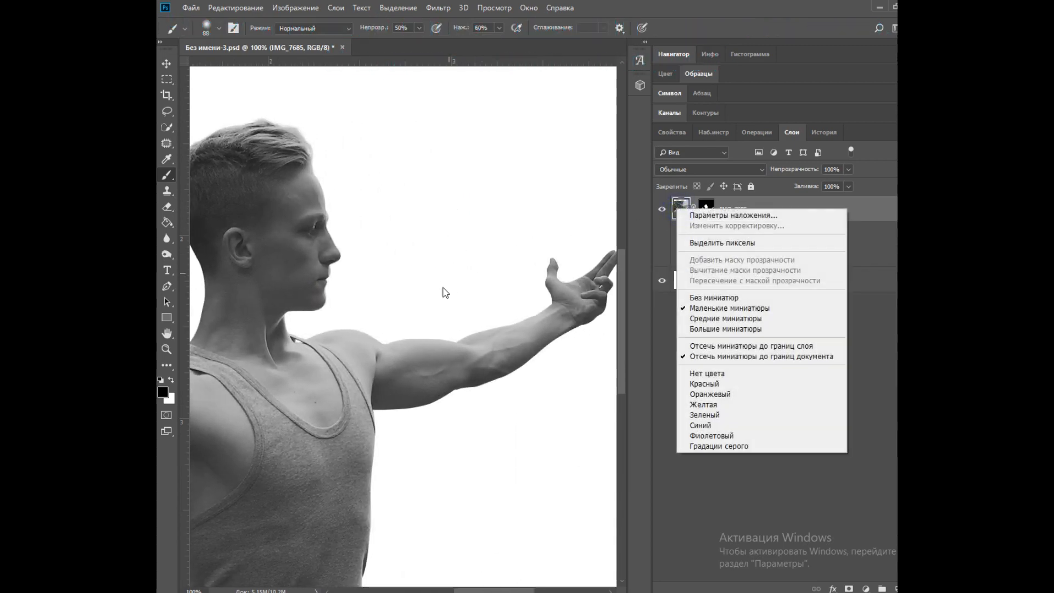
Shade the contours of the outstretched arm and hand on the IMG_7685 layer with the soft black brush
{"action": "left_click", "coordinate": [452, 276]}
{"action": "left_click", "coordinate": [516, 236]}
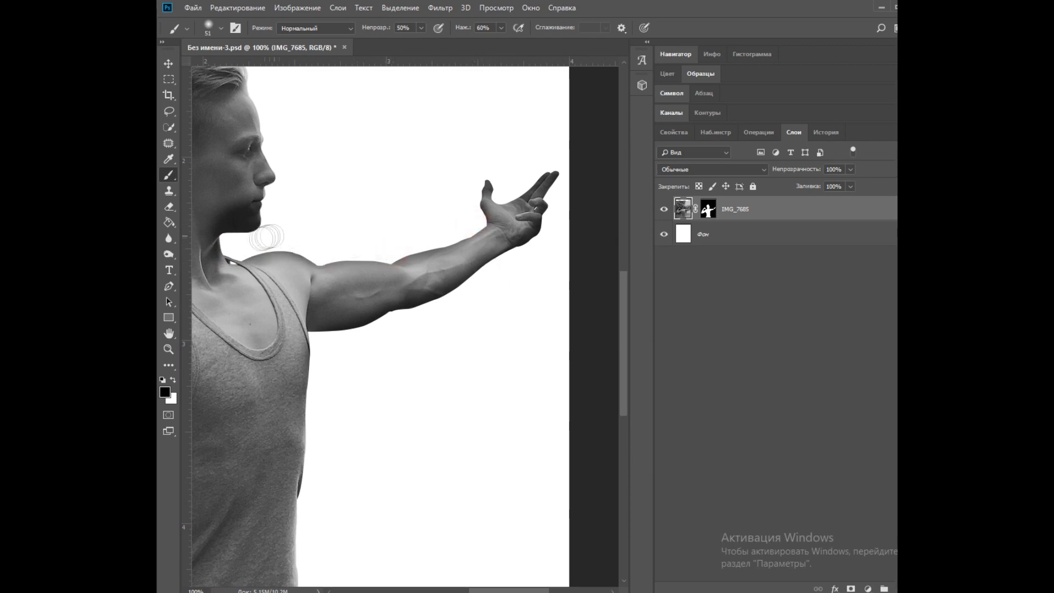
{"action": "key", "text": "ctrl+minus"}
{"action": "key", "text": "ctrl+minus"}
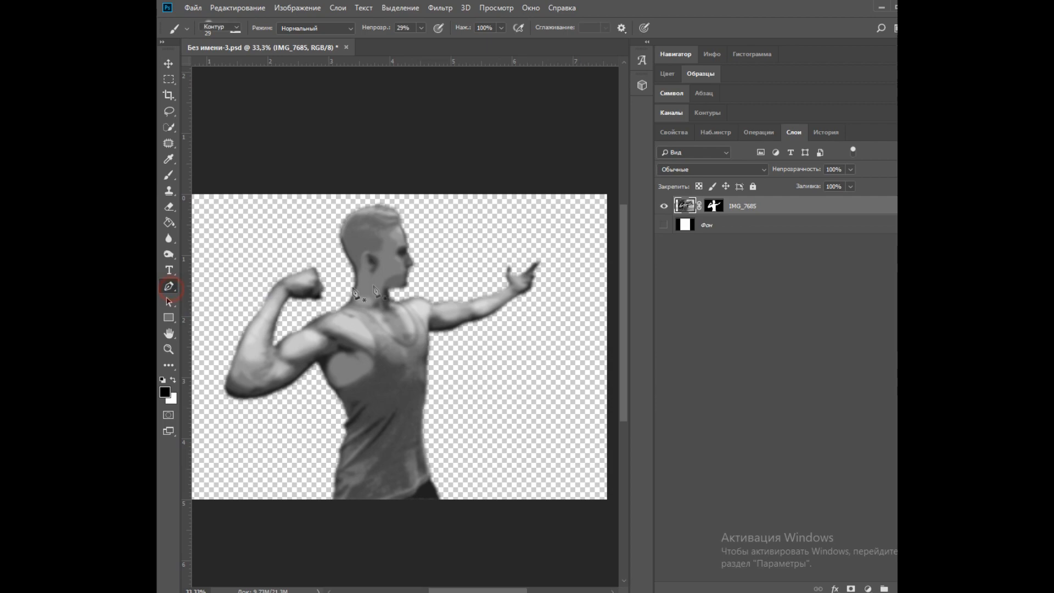
Draw curved Pen paths across the raised arm's shoulder that follow the body's bends as seam lines
{"action": "key", "text": "p"}
{"action": "key", "text": "ctrl+plus"}
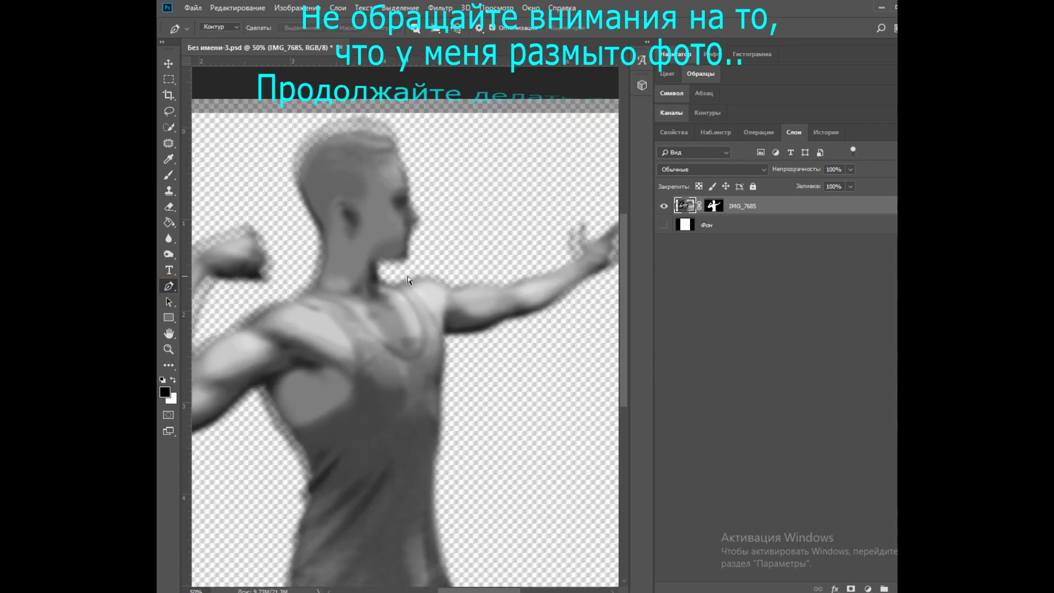
{"action": "key", "text": "ctrl+plus"}
{"action": "left_click_drag", "start_coordinate": [493, 591], "coordinate": [468, 590]}
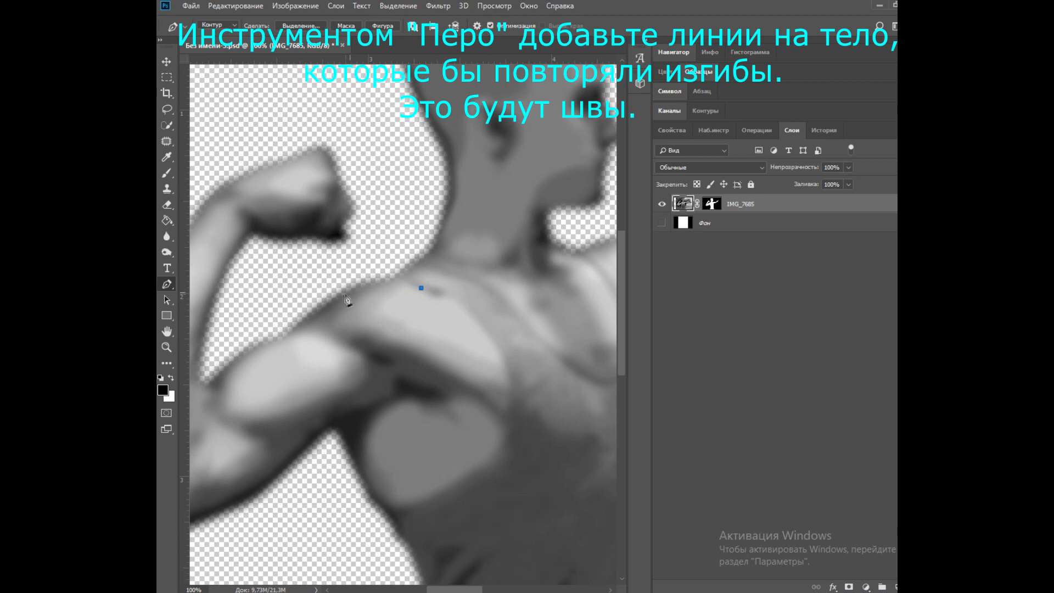
{"action": "left_click_drag", "start_coordinate": [285, 316], "coordinate": [280, 329]}
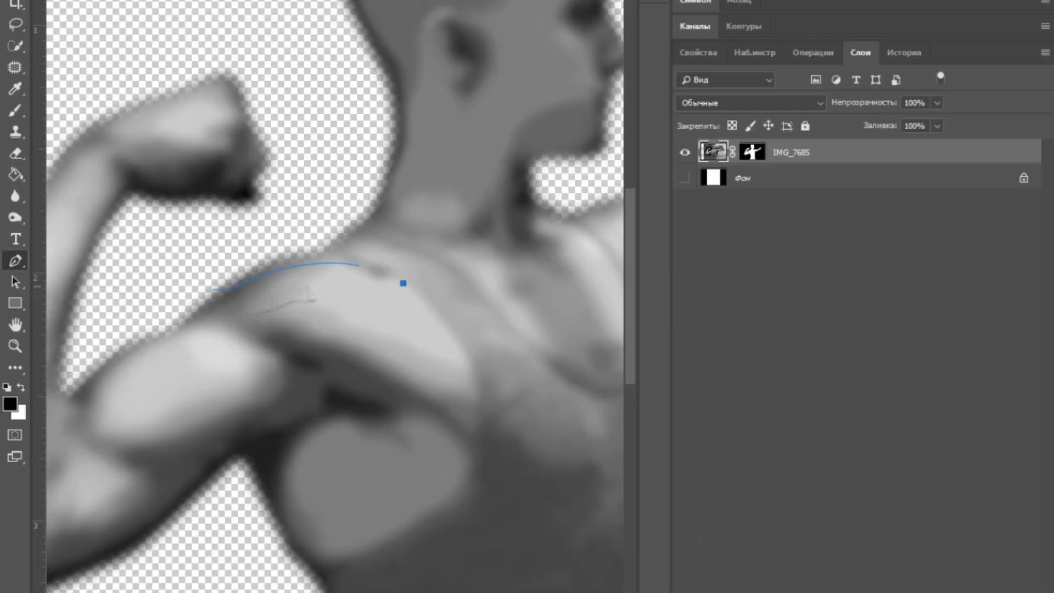
{"action": "left_click_drag", "start_coordinate": [312, 318], "coordinate": [250, 350]}
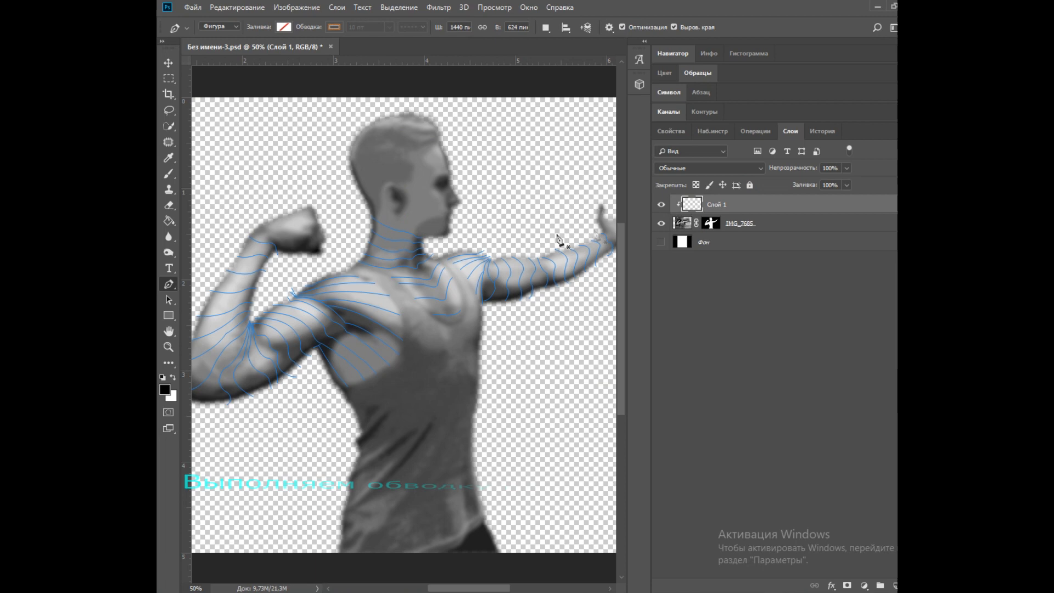
Stroke the seam paths on the clipped layer Слой 1
{"action": "right_click", "coordinate": [400, 272]}
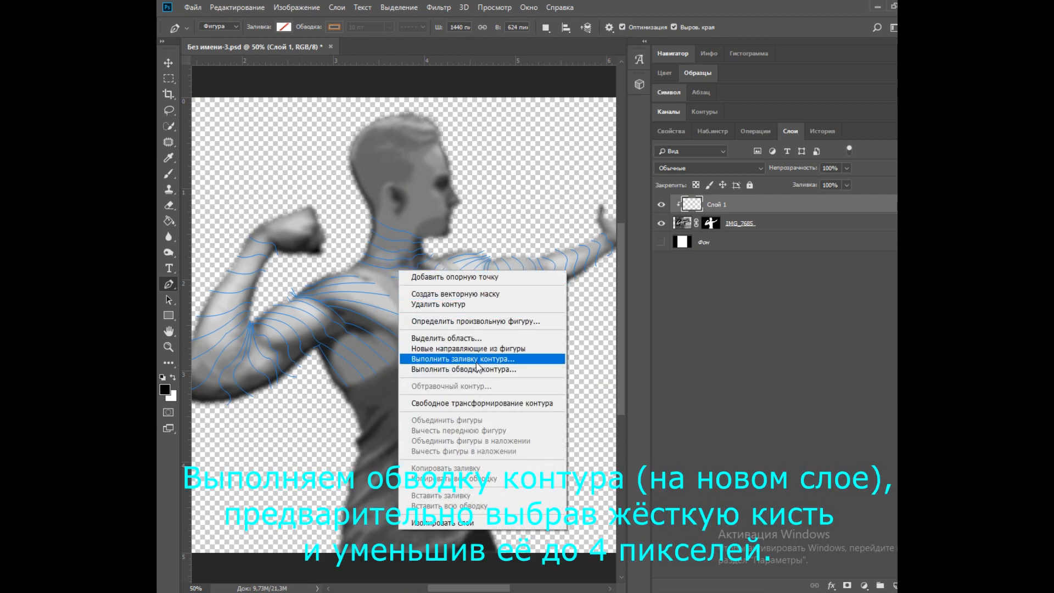
{"action": "left_click", "coordinate": [471, 370]}
{"action": "left_click", "coordinate": [658, 214]}
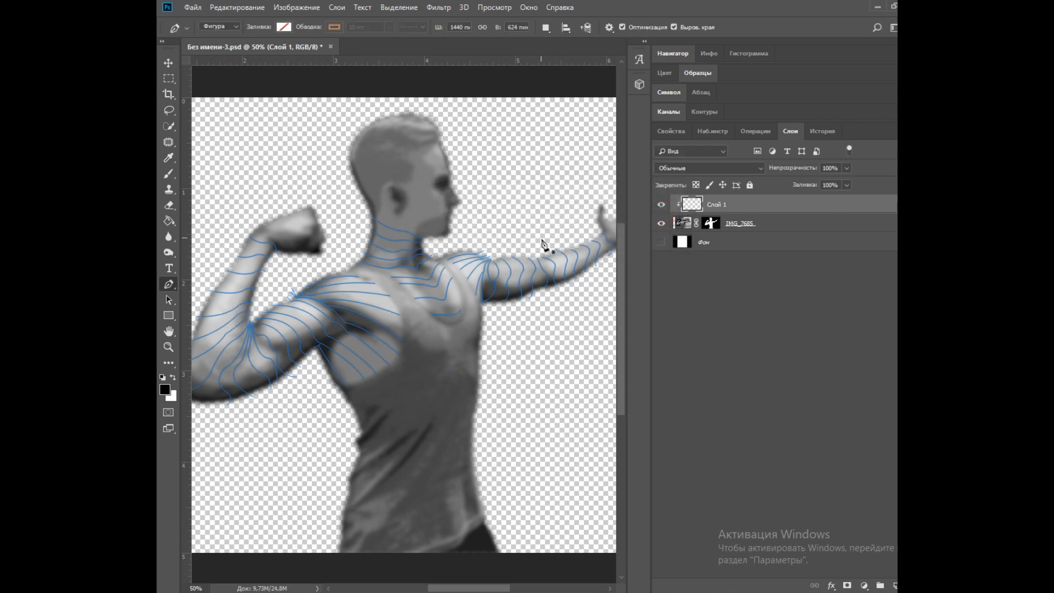
Set Слой 1 to the Multiply (Умножение) blending mode at 50% opacity and delete the seam paths
{"action": "left_click", "coordinate": [708, 167]}
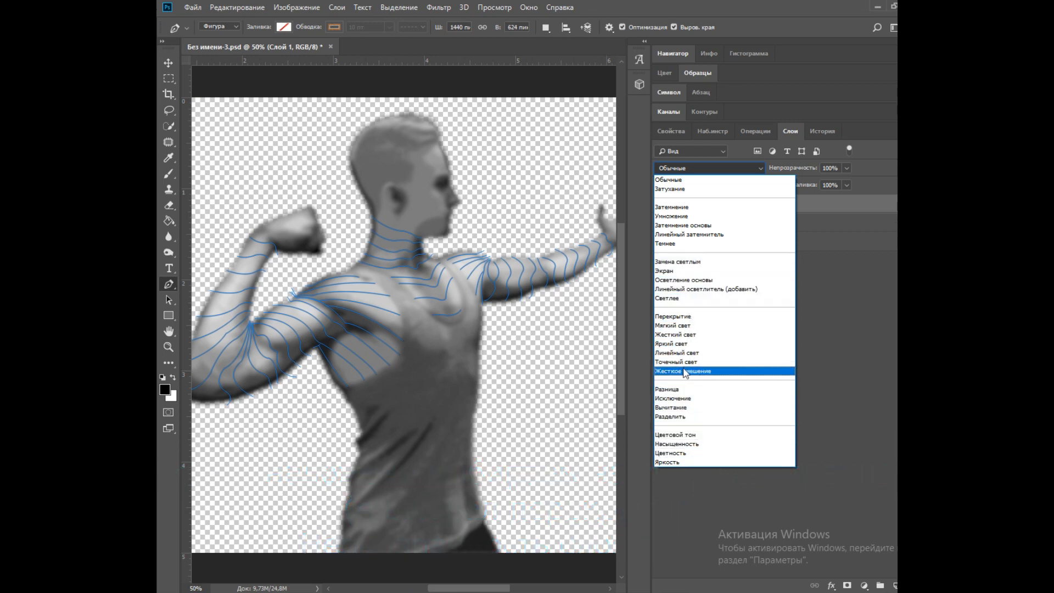
{"action": "left_click", "coordinate": [680, 216]}
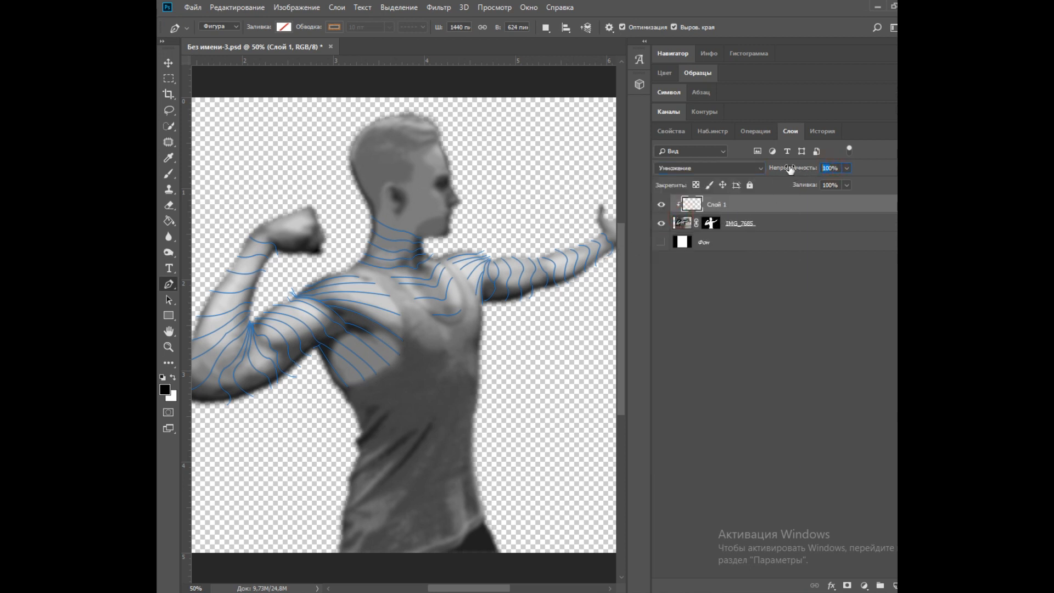
{"action": "type", "text": "50"}
{"action": "right_click", "coordinate": [406, 274]}
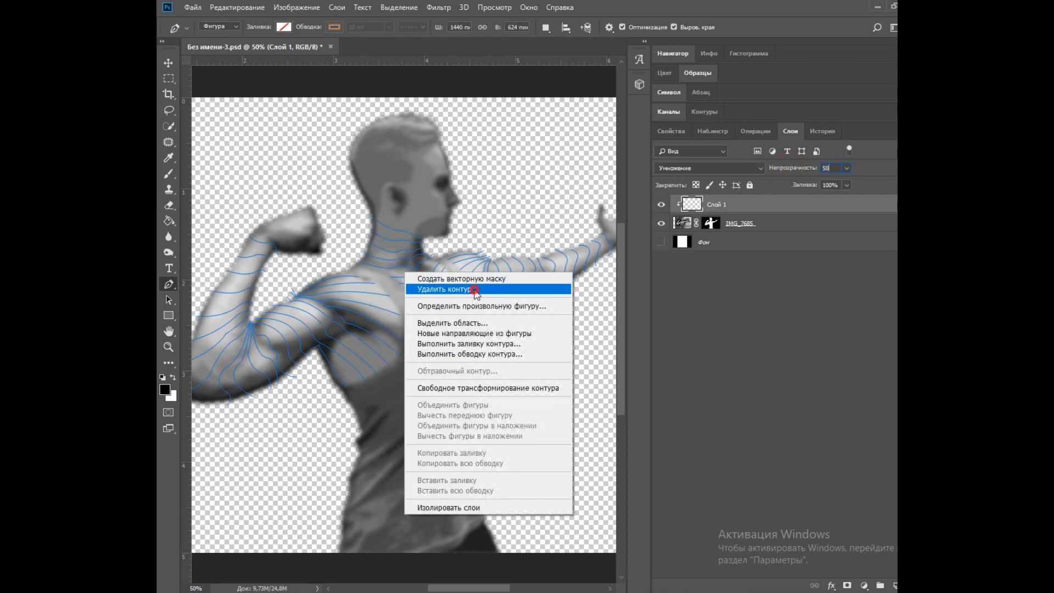
{"action": "left_click", "coordinate": [470, 290]}
Draw curved Pen seam lines across the wrist and hand of the raised fist
{"action": "key", "text": "ctrl+plus"}
{"action": "key", "text": "ctrl+plus"}
{"action": "key", "text": "ctrl+plus"}
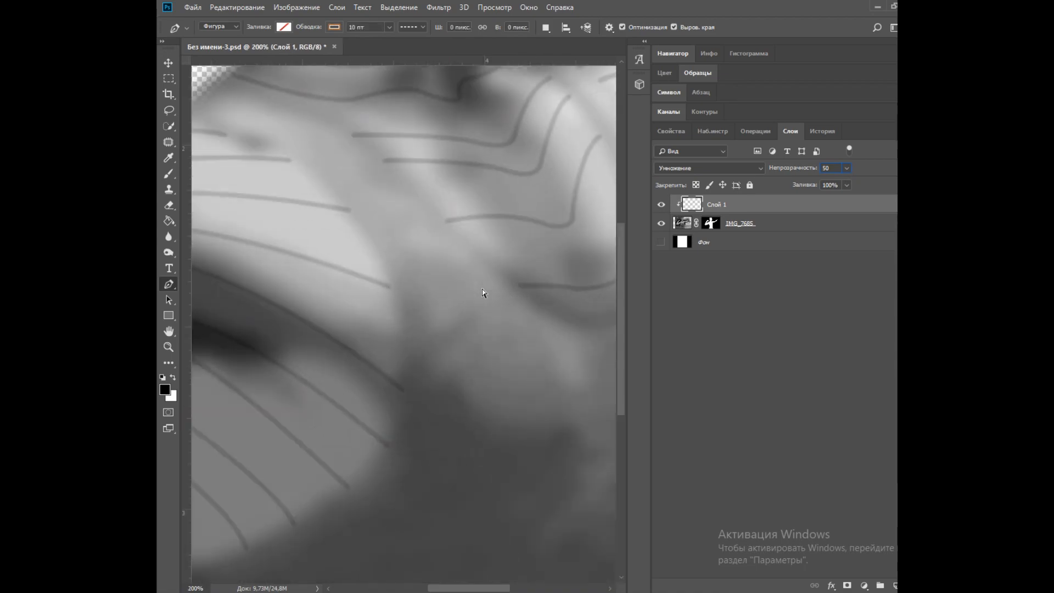
{"action": "key", "text": "ctrl+minus"}
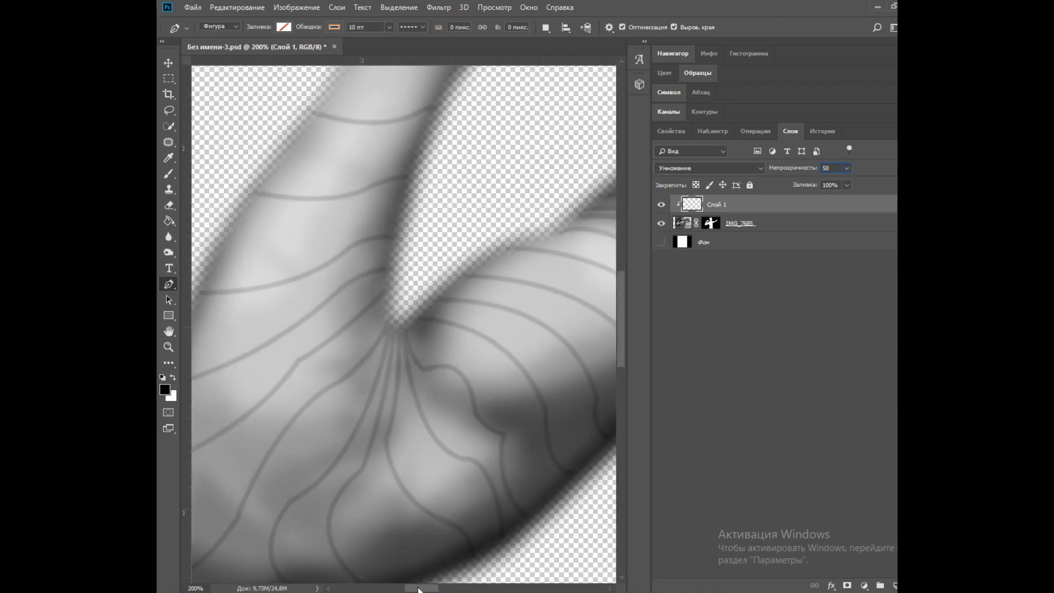
{"action": "key", "text": "ctrl+minus"}
{"action": "key", "text": "ctrl+minus"}
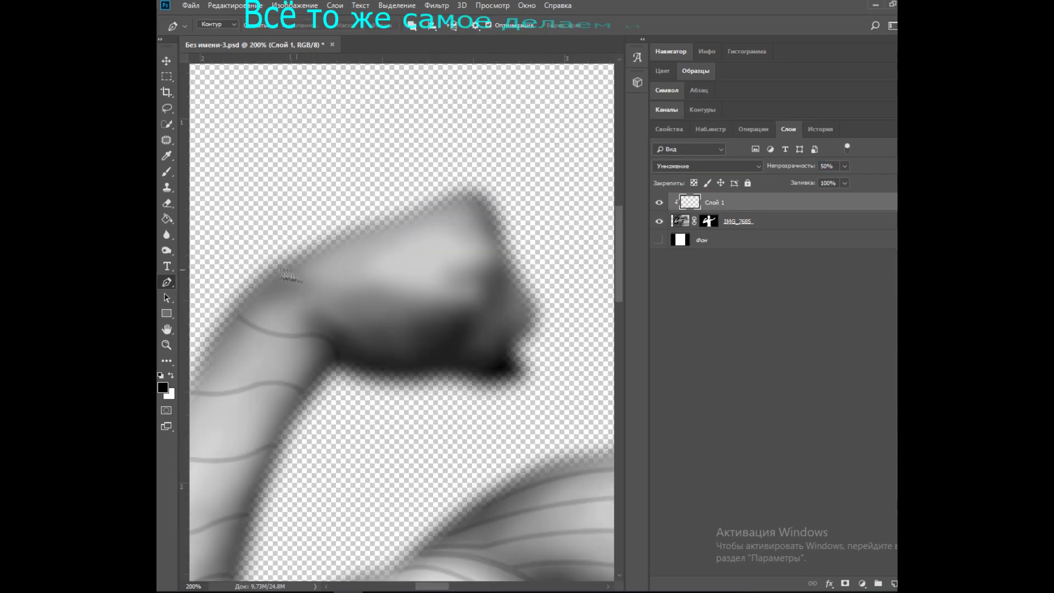
{"action": "left_click", "coordinate": [260, 279]}
{"action": "left_click_drag", "start_coordinate": [341, 296], "coordinate": [346, 323]}
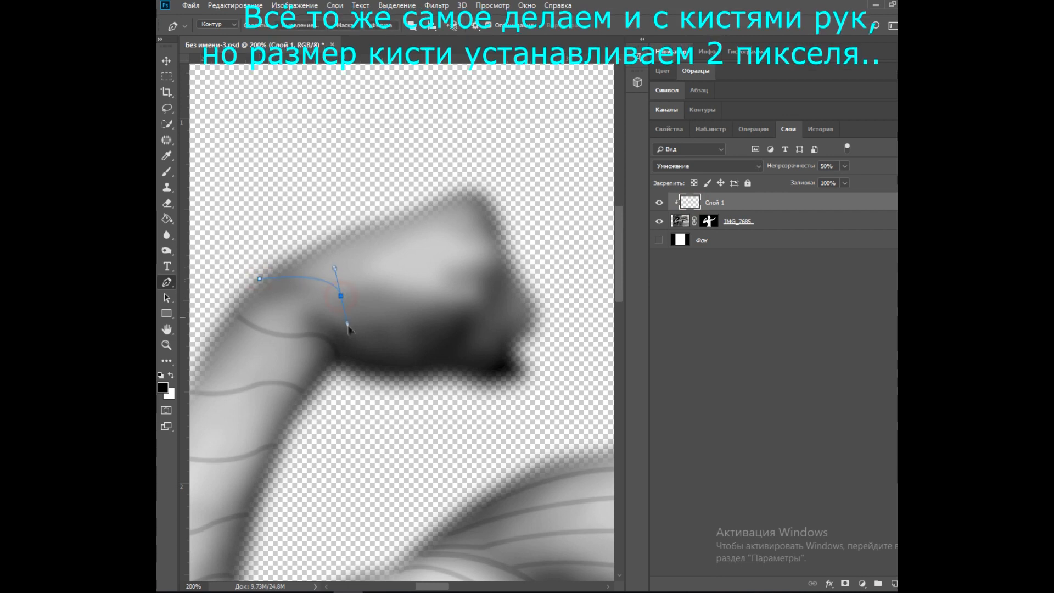
{"action": "left_click_drag", "start_coordinate": [314, 460], "coordinate": [344, 469]}
{"action": "left_click", "coordinate": [374, 379], "text": "alt"}
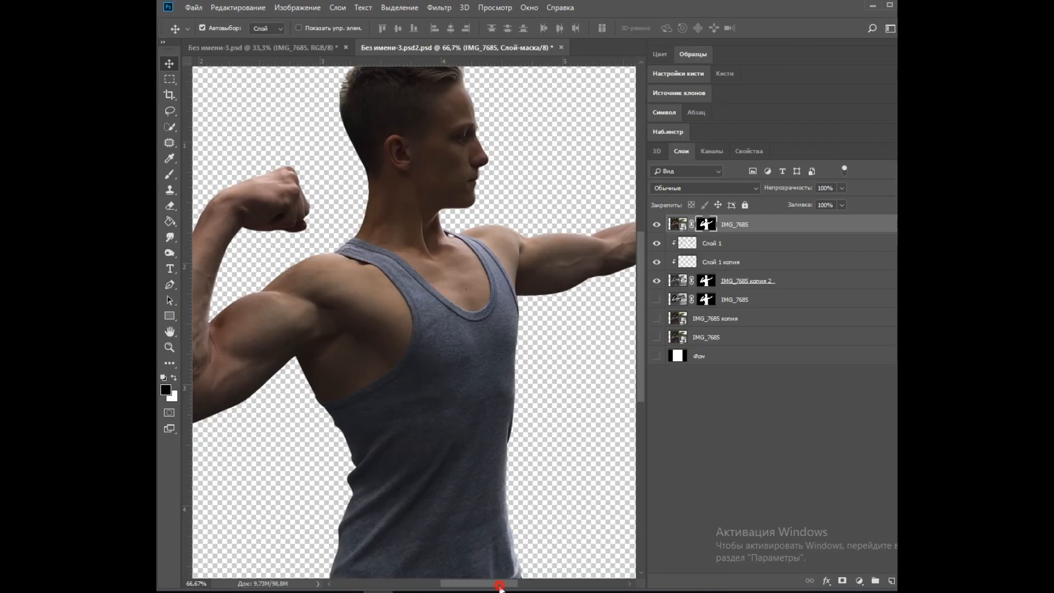
Duplicate the masked color IMG_7685 layer, keep the copy on top, and move the original below the black-and-white layers and hide it
{"action": "scroll", "coordinate": [458, 574], "scroll_direction": "up", "scroll_amount": 5}
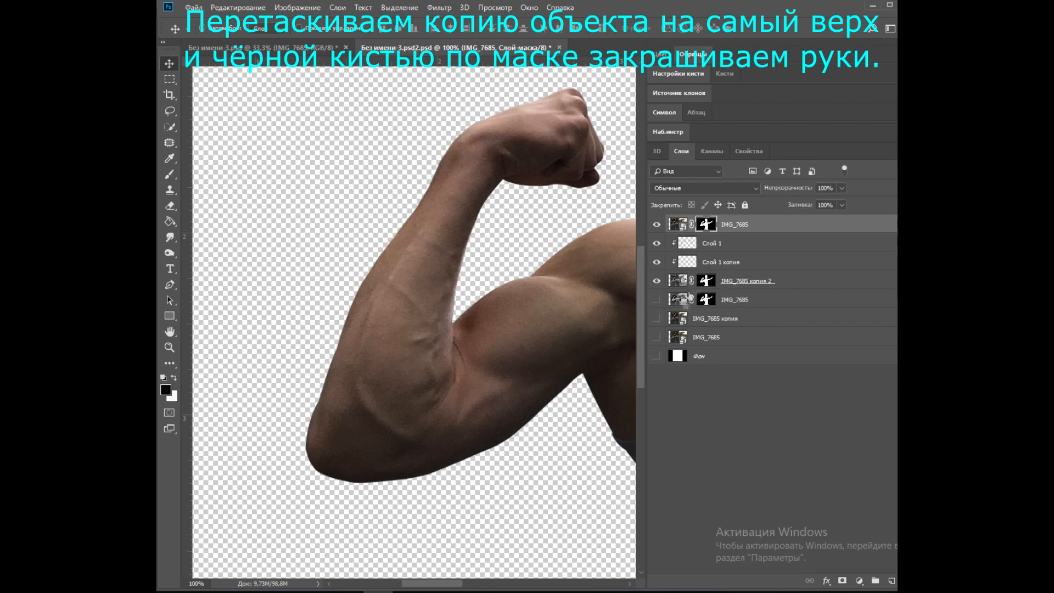
{"action": "key", "text": "ctrl+j"}
{"action": "left_click_drag", "start_coordinate": [732, 242], "coordinate": [738, 332]}
{"action": "left_click", "coordinate": [657, 319]}
Paint black over the raised fist and arm on the IMG_7685 копия 3 mask with a soft brush at 100% opacity
{"action": "left_click", "coordinate": [705, 225]}
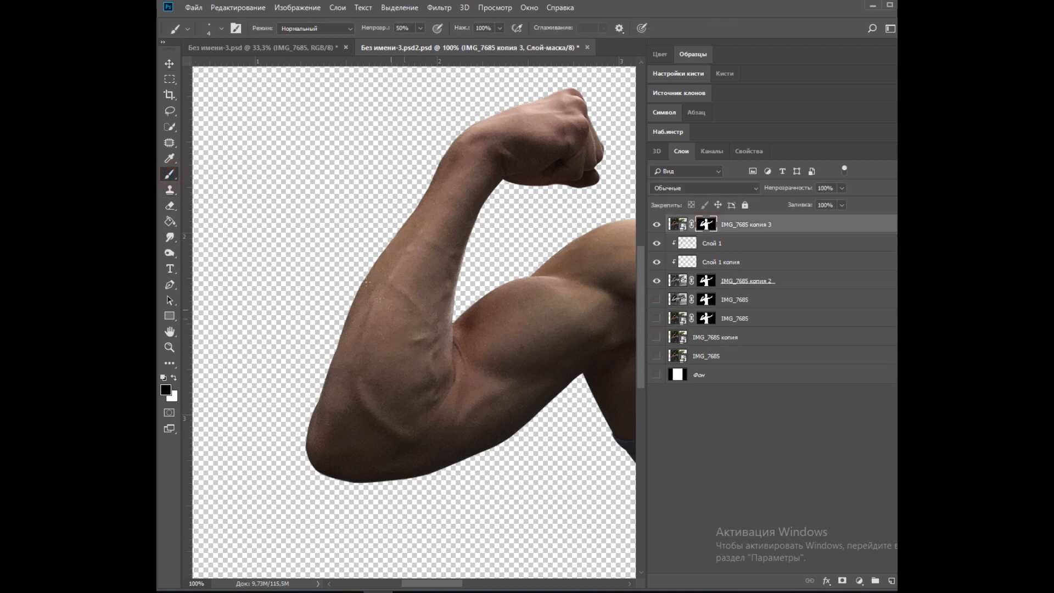
{"action": "left_click", "coordinate": [209, 28]}
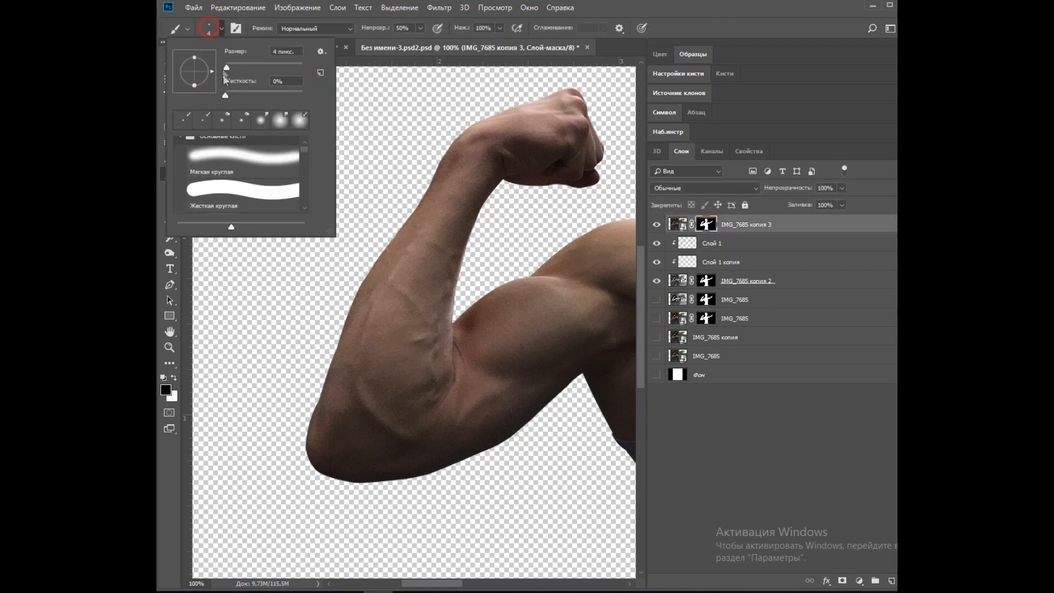
{"action": "left_click", "coordinate": [221, 30]}
{"action": "key", "text": "ctrl+minus"}
{"action": "key", "text": "ctrl+minus"}
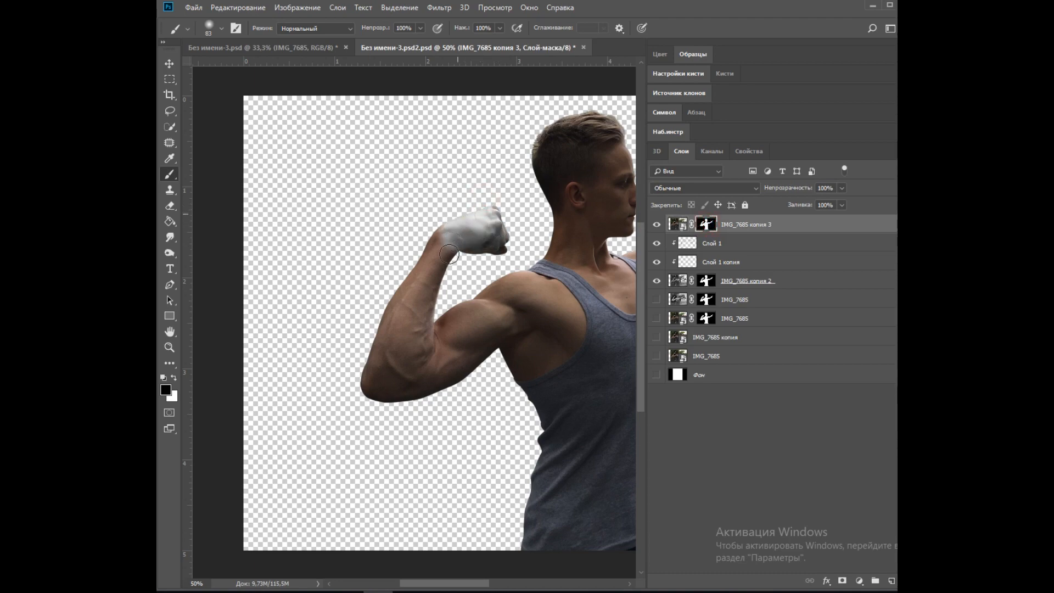
{"action": "mouse_move", "coordinate": [429, 237]}
{"action": "left_mouse_down"}
{"action": "mouse_move", "coordinate": [379, 379]}
{"action": "mouse_move", "coordinate": [494, 308]}
{"action": "mouse_move", "coordinate": [549, 341]}
{"action": "left_mouse_up"}
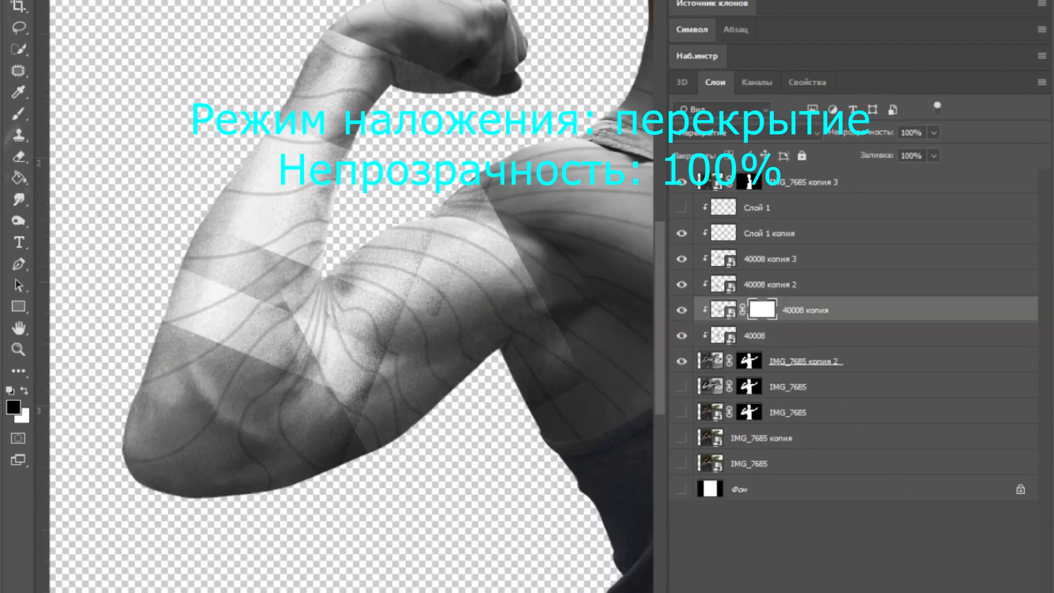
Smudge the clipped metal texture over the shoulder, upper arm, forearm and fist until it blends smoothly
{"action": "left_click", "coordinate": [683, 259]}
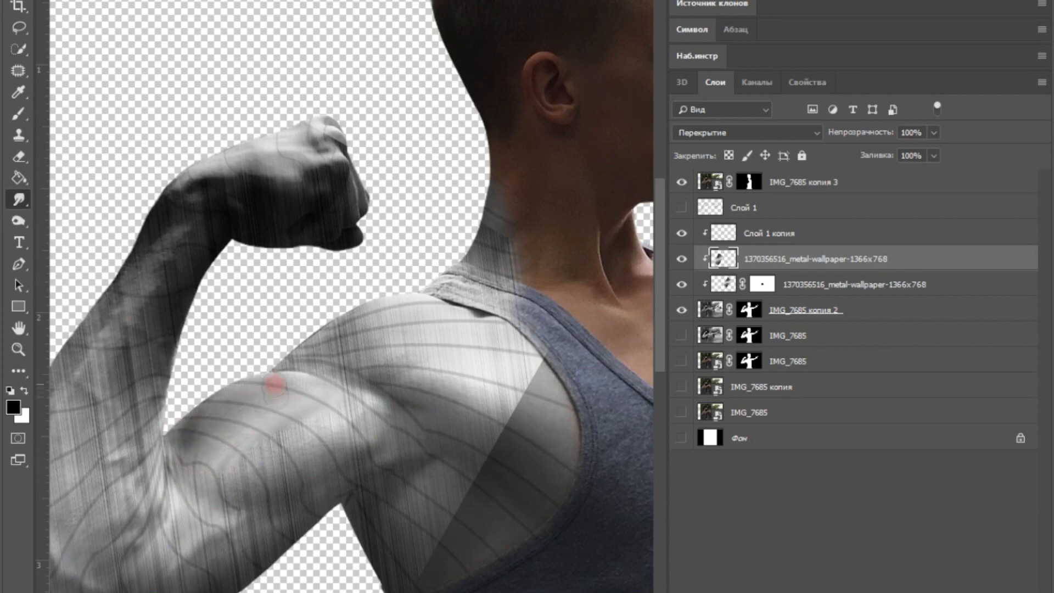
{"action": "left_click_drag", "start_coordinate": [275, 384], "coordinate": [466, 328]}
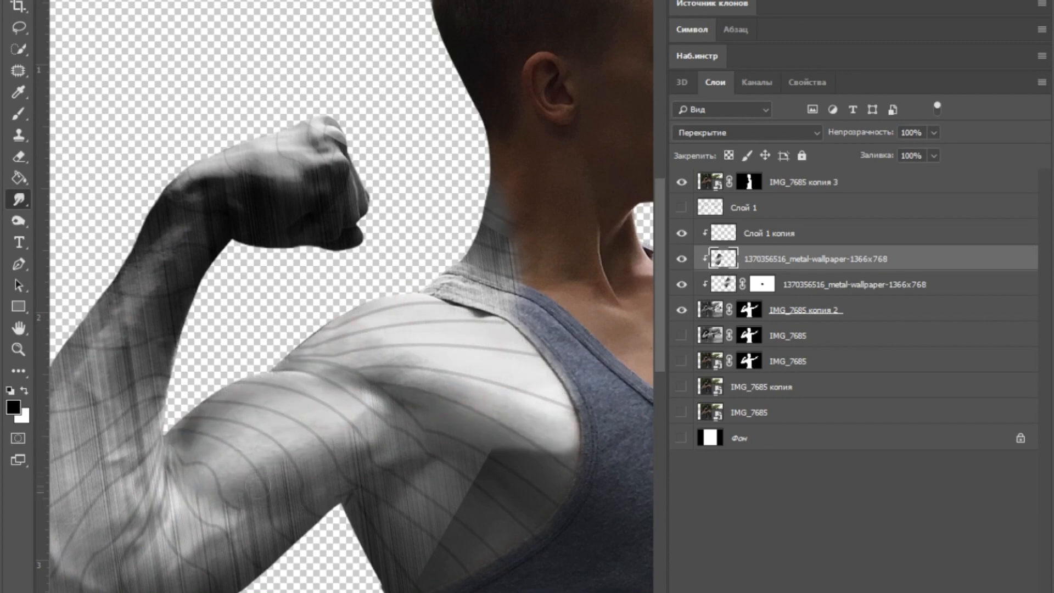
{"action": "left_click_drag", "start_coordinate": [373, 418], "coordinate": [434, 476]}
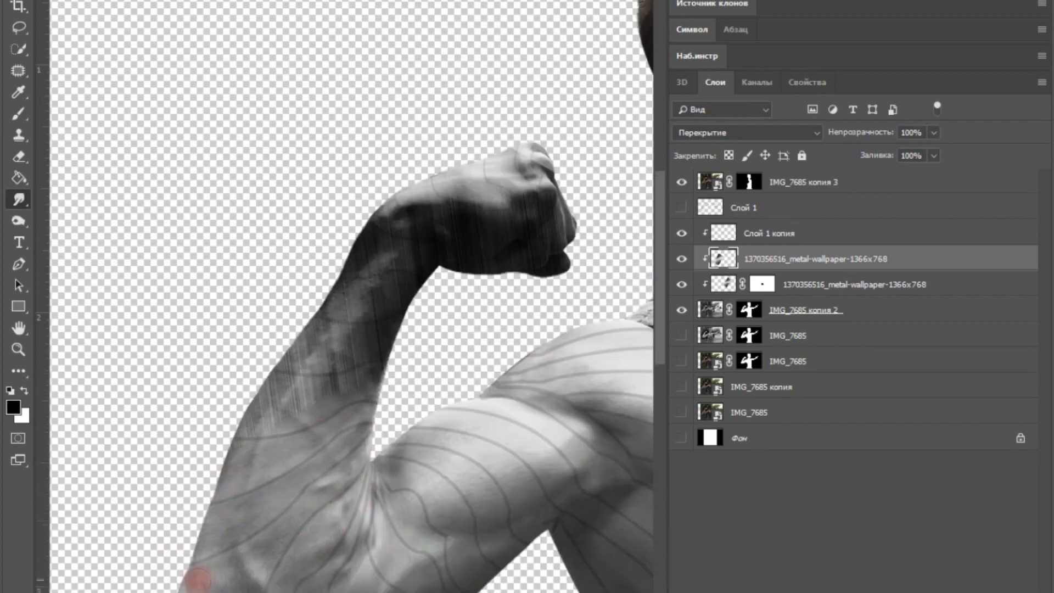
{"action": "mouse_move", "coordinate": [195, 580]}
{"action": "left_mouse_down"}
{"action": "mouse_move", "coordinate": [335, 526]}
{"action": "mouse_move", "coordinate": [282, 535]}
{"action": "mouse_move", "coordinate": [234, 566]}
{"action": "mouse_move", "coordinate": [306, 426]}
{"action": "mouse_move", "coordinate": [404, 300]}
{"action": "mouse_move", "coordinate": [503, 236]}
{"action": "left_mouse_up"}
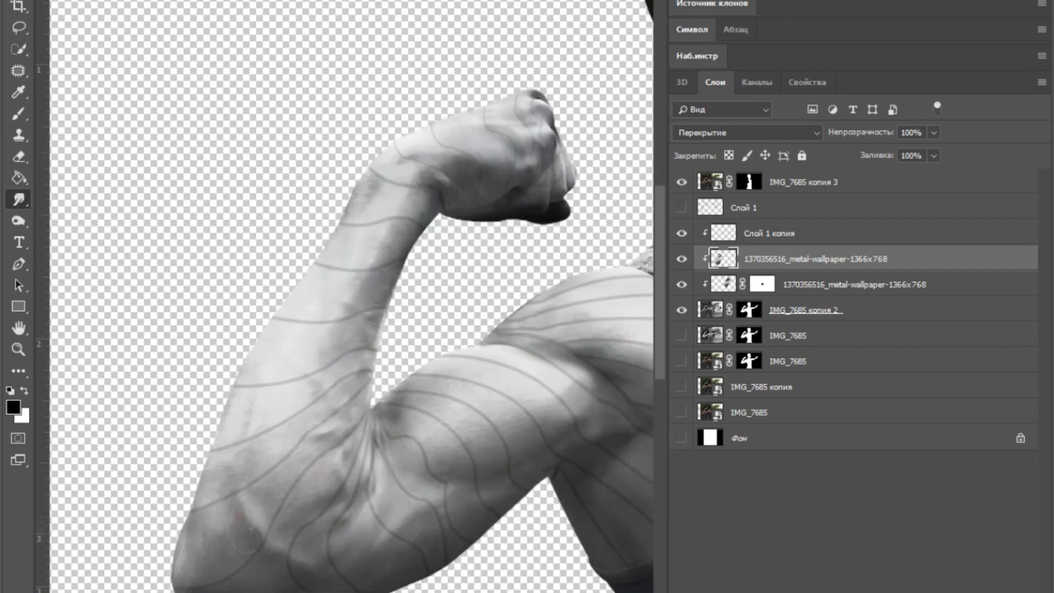
Soften the skin of both arms on the IMG_7685 копия 2 layer with the Blur tool
{"action": "left_click", "coordinate": [703, 309]}
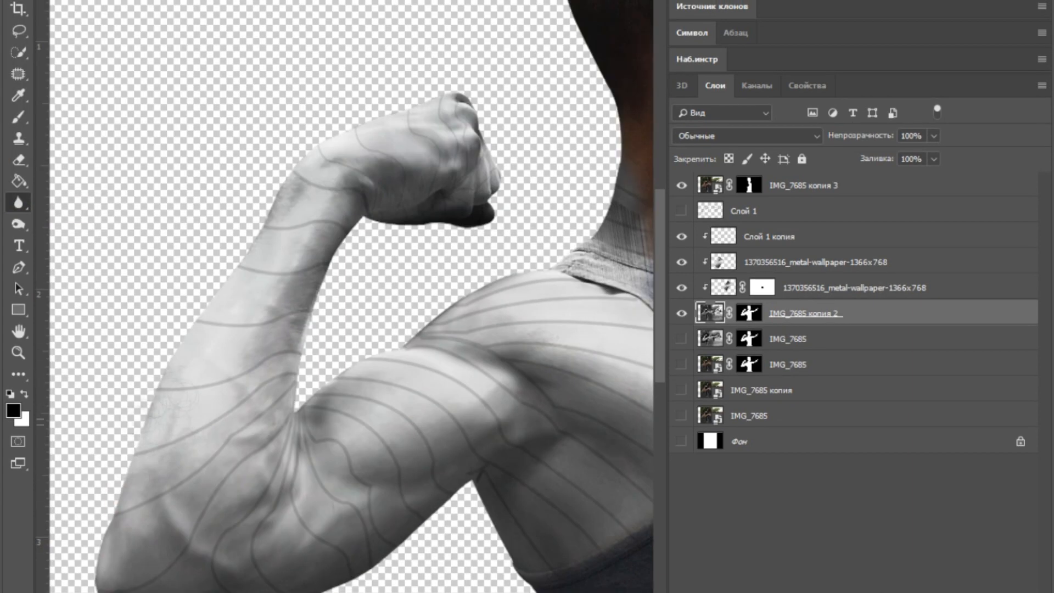
{"action": "scroll", "coordinate": [401, 540], "scroll_direction": "right", "scroll_amount": 2}
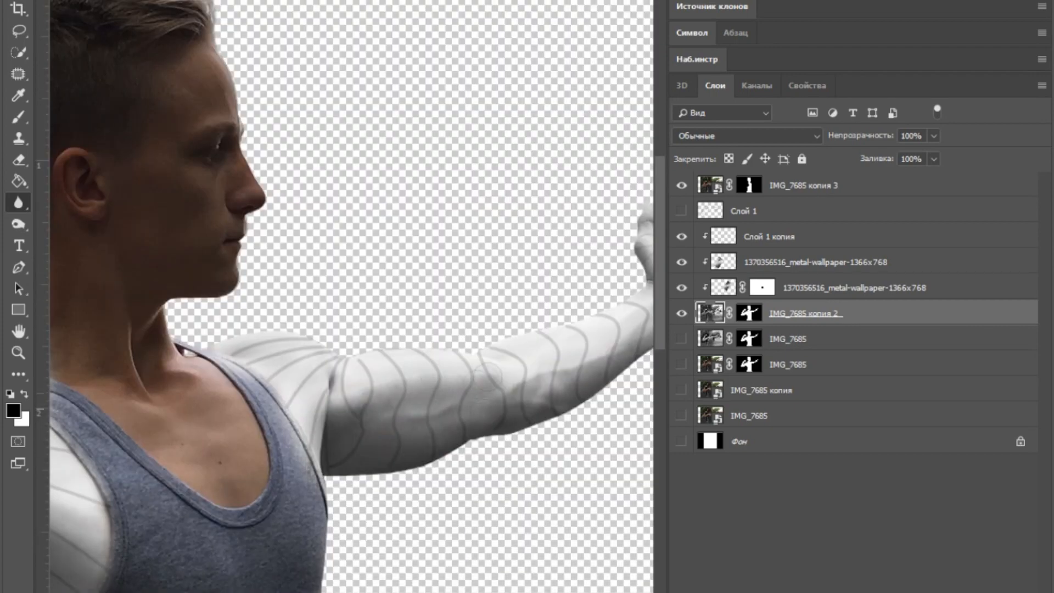
{"action": "left_click", "coordinate": [398, 366]}
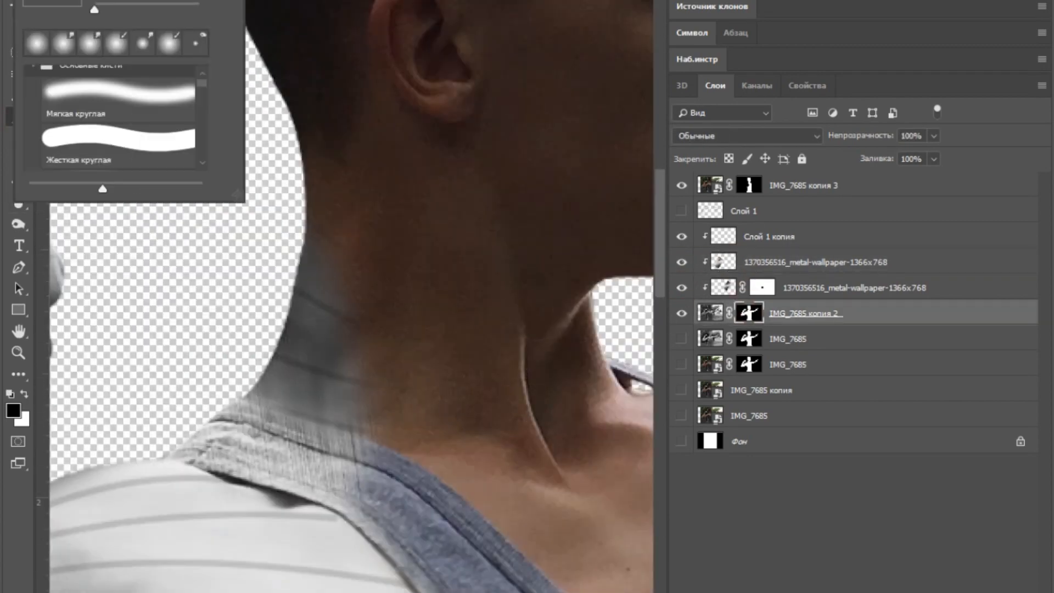
Paint white on the IMG_7685 копия 3 mask with a harder brush to restore the tank top's shoulder strap in color
{"action": "left_click", "coordinate": [681, 364]}
{"action": "left_click", "coordinate": [682, 338]}
{"action": "left_click", "coordinate": [681, 364]}
{"action": "left_click", "coordinate": [749, 185]}
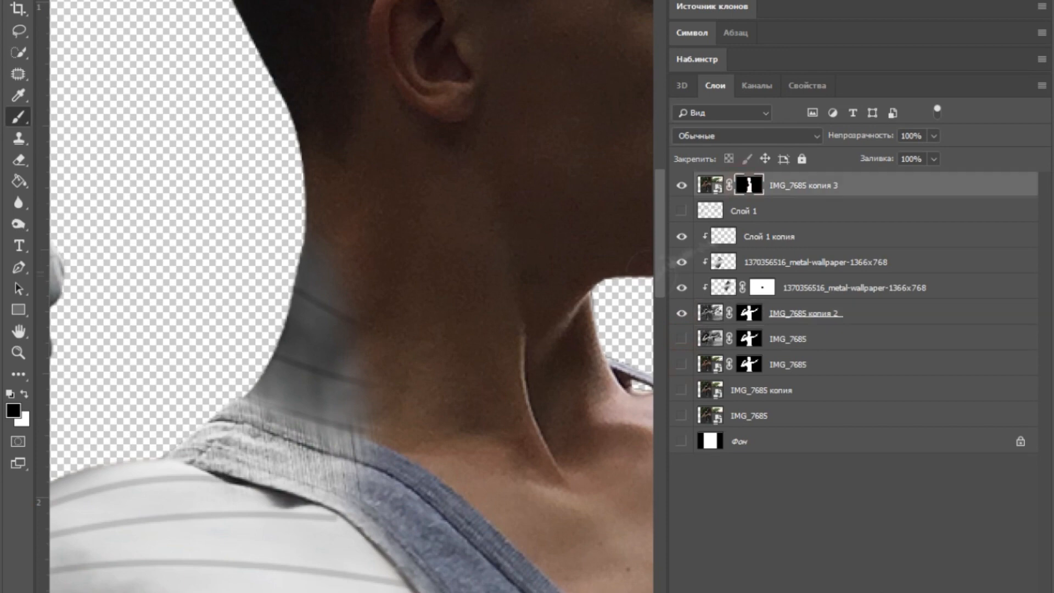
{"action": "key", "text": "x"}
{"action": "left_click_drag", "start_coordinate": [94, 9], "coordinate": [148, 9]}
{"action": "left_click_drag", "start_coordinate": [346, 494], "coordinate": [385, 532]}
{"action": "left_click_drag", "start_coordinate": [242, 459], "coordinate": [187, 446]}
{"action": "key", "text": "ctrl+z"}
{"action": "left_click", "coordinate": [228, 461]}
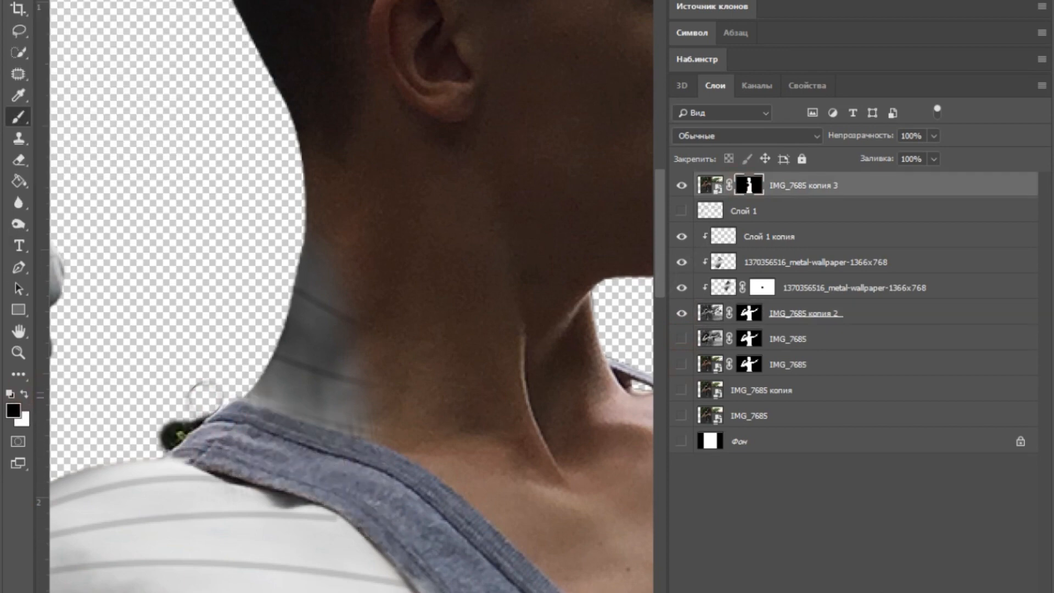
Mask out the stray background beside the shoulder strap and clean up the tank top's edge below the armhole
{"action": "left_click_drag", "start_coordinate": [204, 396], "coordinate": [164, 438]}
{"action": "scroll", "coordinate": [352, 297], "scroll_direction": "down", "scroll_amount": 2}
{"action": "scroll", "coordinate": [351, 296], "scroll_direction": "right", "scroll_amount": 3}
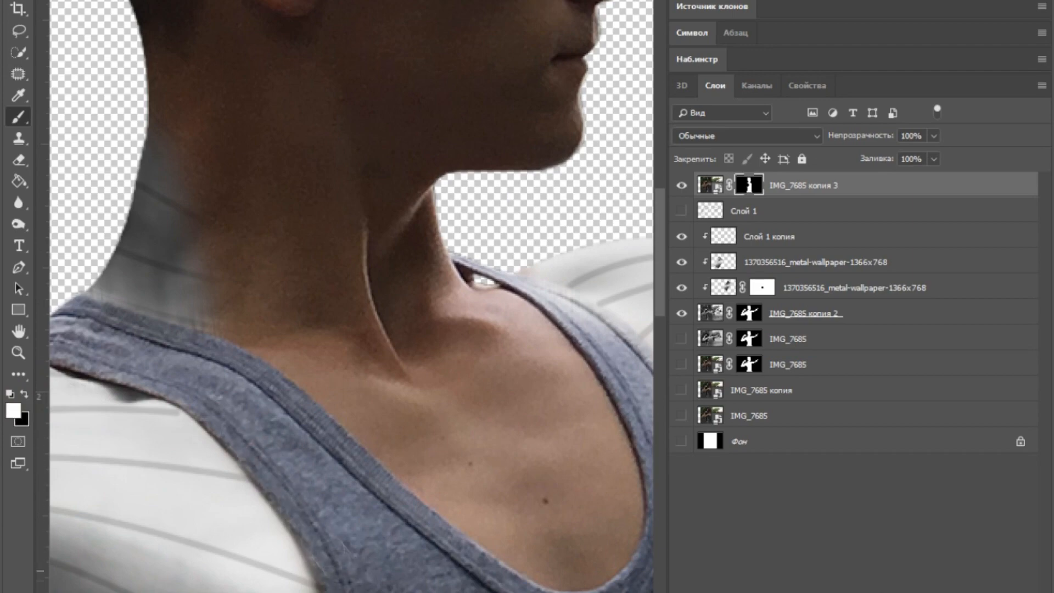
{"action": "scroll", "coordinate": [351, 297], "scroll_direction": "down", "scroll_amount": 5}
{"action": "scroll", "coordinate": [352, 297], "scroll_direction": "left", "scroll_amount": 3}
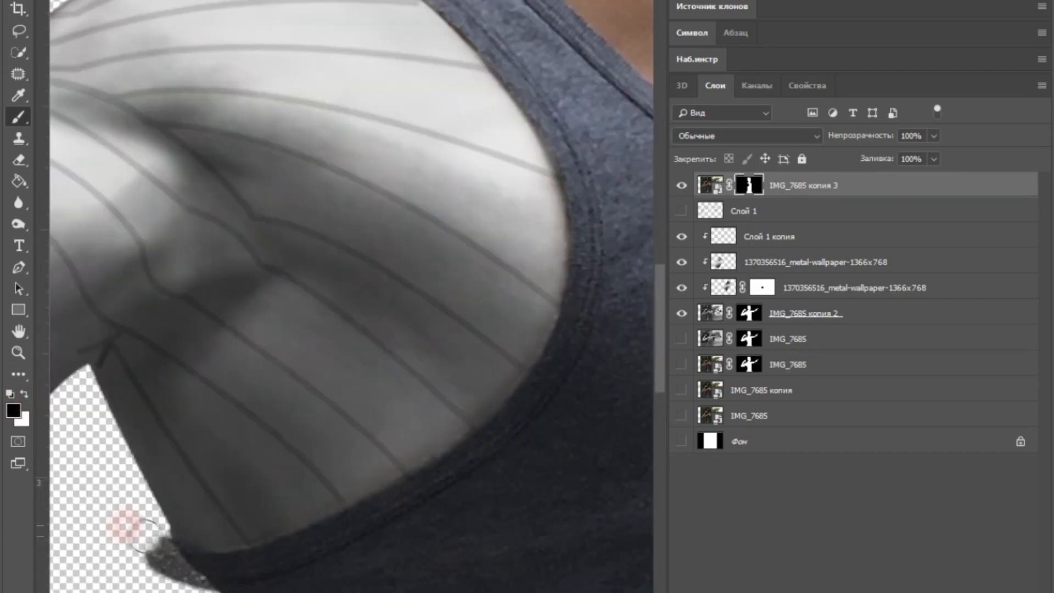
{"action": "key", "text": "ctrl+0"}
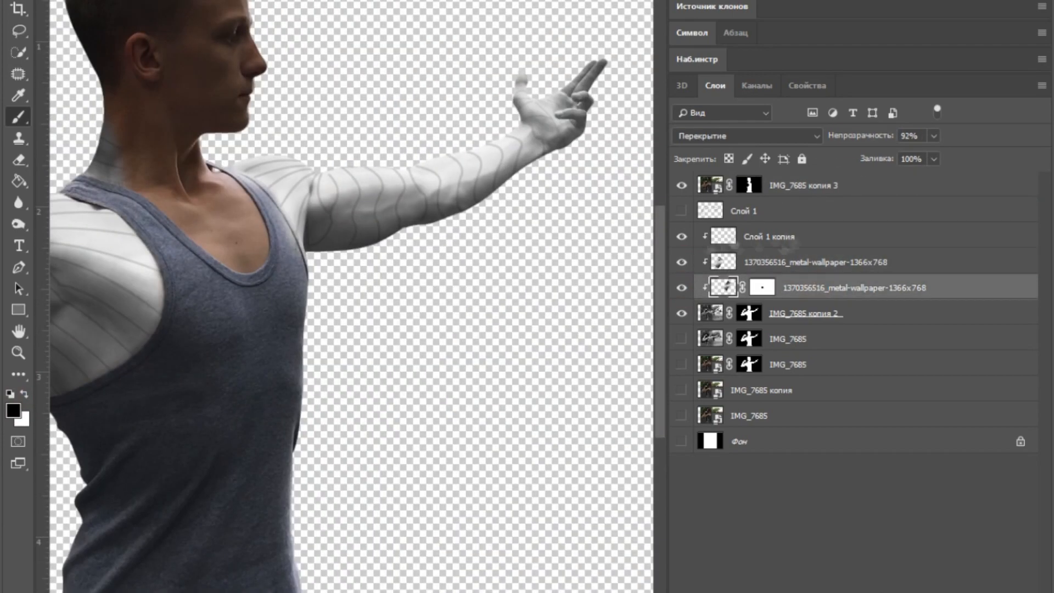
Retouch the skin texture of the flexed forearm and elbow on the IMG_7685 копия 2 layer with the Healing Brush
{"action": "left_click_drag", "start_coordinate": [788, 247], "coordinate": [725, 219]}
{"action": "key", "text": "ctrl+minus"}
{"action": "scroll", "coordinate": [351, 297], "scroll_direction": "left", "scroll_amount": 3}
{"action": "scroll", "coordinate": [227, 311], "scroll_direction": "up", "scroll_amount": 3}
{"action": "left_click", "coordinate": [804, 313]}
{"action": "left_click", "coordinate": [18, 202]}
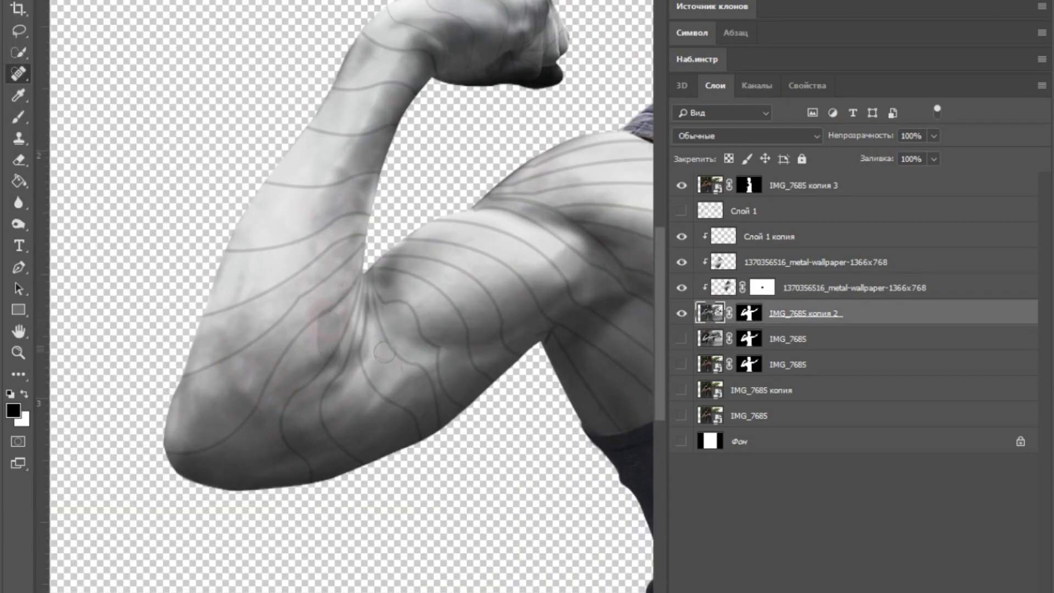
{"action": "key", "text": "ctrl+minus"}
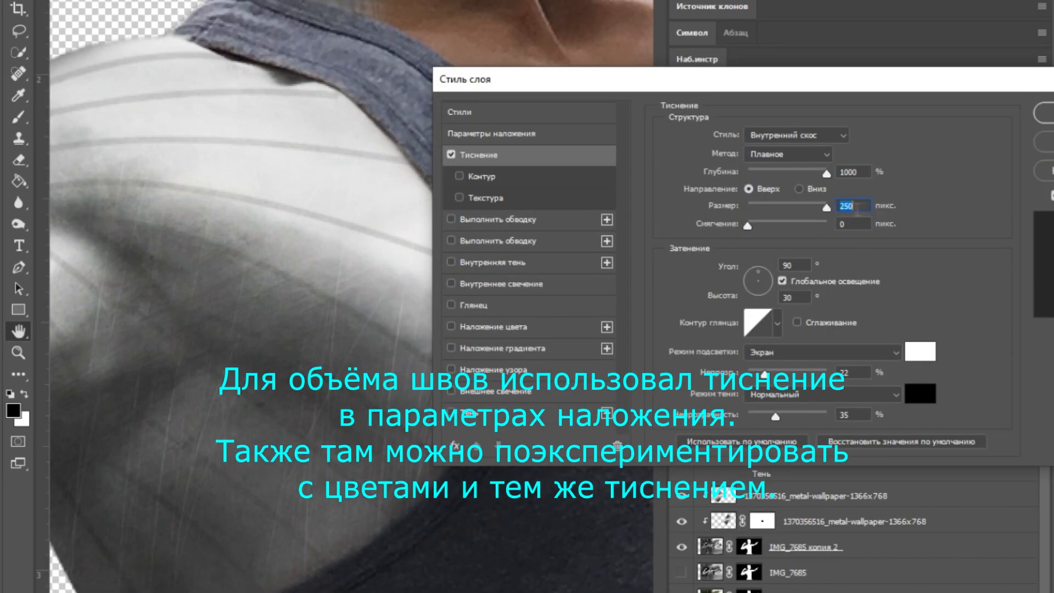
Set the seam layer's Bevel & Emboss size to 10 px with a double-peaked gloss contour, and try the Contour option on the arm seams
{"action": "left_click", "coordinate": [777, 324]}
{"action": "left_click", "coordinate": [730, 389]}
{"action": "left_click", "coordinate": [705, 388]}
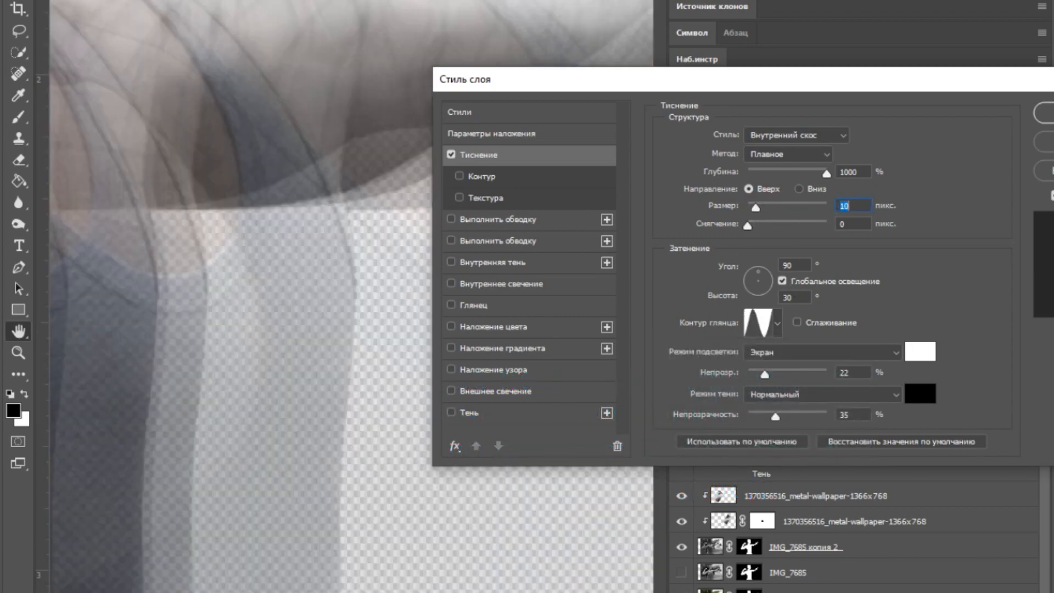
{"action": "left_click_drag", "start_coordinate": [385, 236], "coordinate": [300, 555]}
{"action": "left_click", "coordinate": [459, 176]}
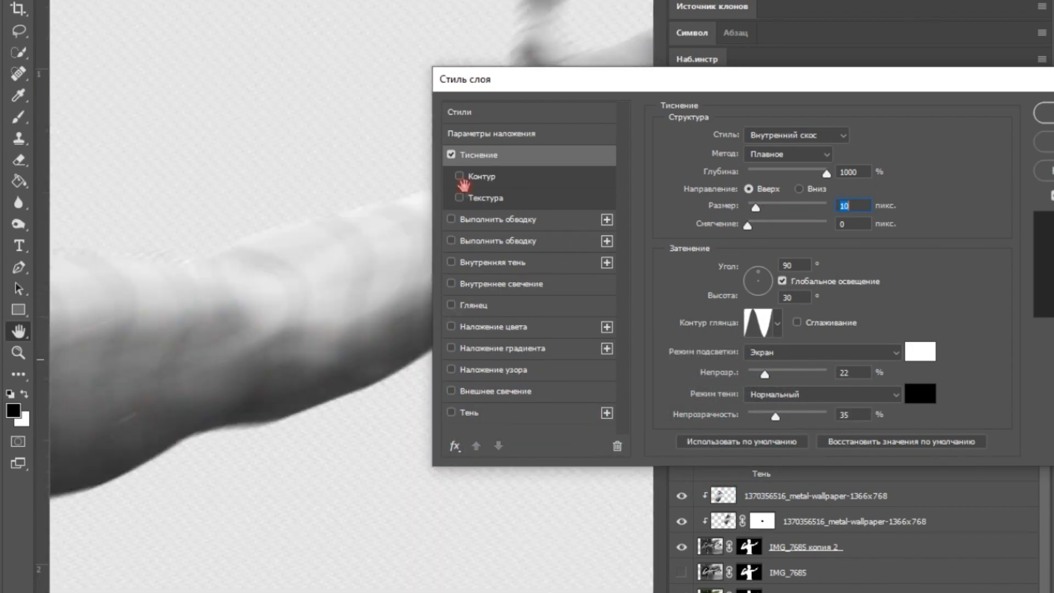
{"action": "left_click", "coordinate": [459, 176]}
{"action": "left_click", "coordinate": [502, 157]}
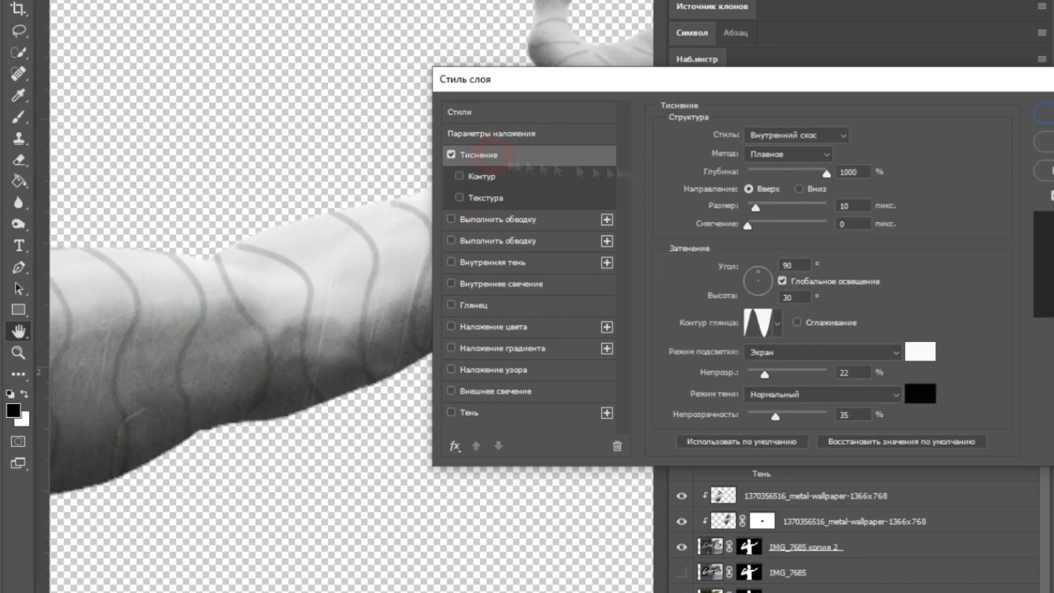
Choose the seam layer's emboss style and fine-tune its size and softening while checking the seams on the arms
{"action": "left_click", "coordinate": [796, 135]}
{"action": "left_click", "coordinate": [780, 148]}
{"action": "left_click_drag", "start_coordinate": [407, 536], "coordinate": [156, 261]}
{"action": "left_click_drag", "start_coordinate": [439, 475], "coordinate": [414, 409]}
{"action": "mouse_move", "coordinate": [756, 208]}
{"action": "left_mouse_down"}
{"action": "mouse_move", "coordinate": [777, 208]}
{"action": "mouse_move", "coordinate": [753, 209]}
{"action": "left_mouse_up"}
{"action": "left_click_drag", "start_coordinate": [247, 263], "coordinate": [414, 564]}
{"action": "left_click_drag", "start_coordinate": [714, 79], "coordinate": [659, 74]}
{"action": "left_click_drag", "start_coordinate": [693, 221], "coordinate": [689, 226]}
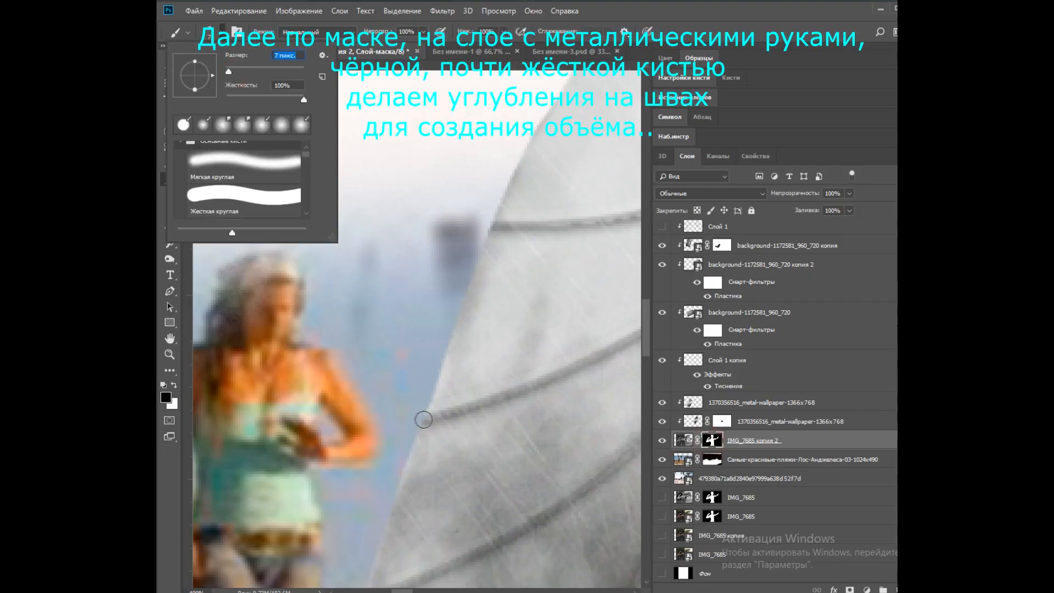
Paint black notches with a hard 7 px brush on the IMG_7685 копия 2 mask where seams meet the flexed arm's outer edge
{"action": "left_click", "coordinate": [424, 420]}
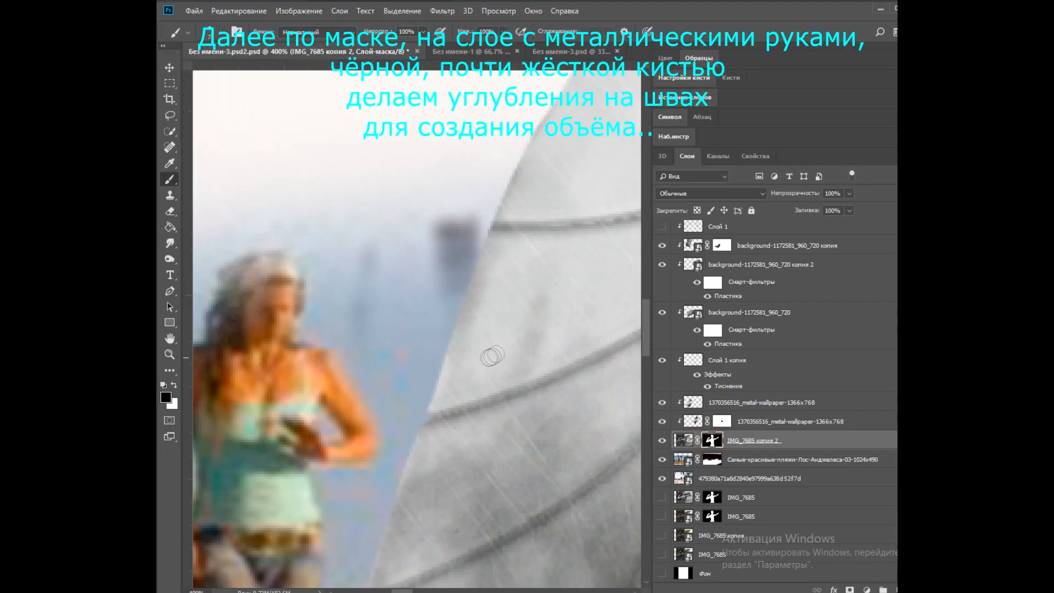
{"action": "scroll", "coordinate": [482, 311], "scroll_direction": "up", "scroll_amount": 2}
{"action": "scroll", "coordinate": [487, 265], "scroll_direction": "down", "scroll_amount": 20}
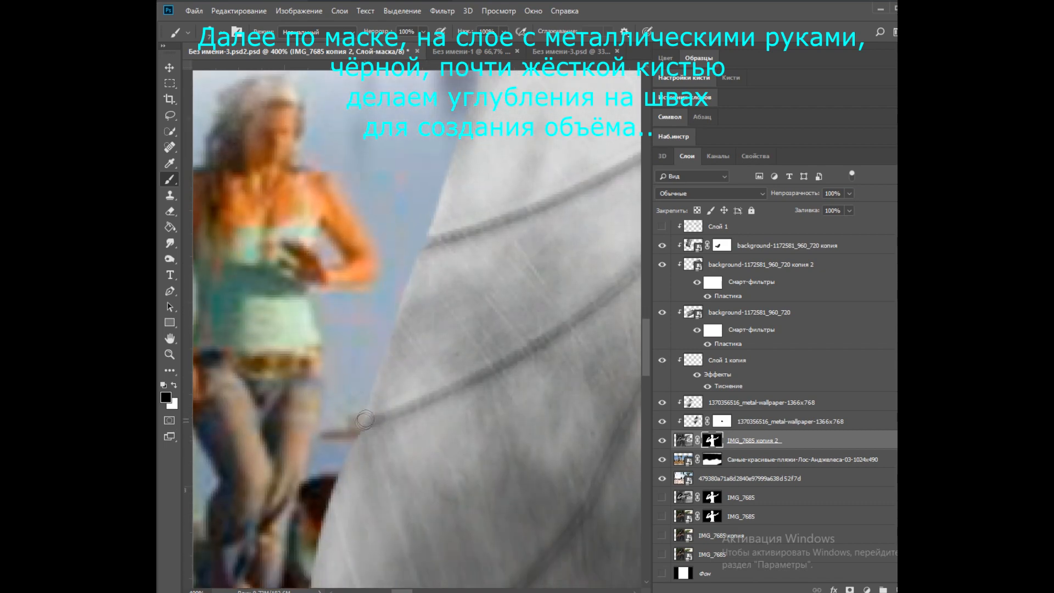
{"action": "scroll", "coordinate": [307, 439], "scroll_direction": "down", "scroll_amount": 10}
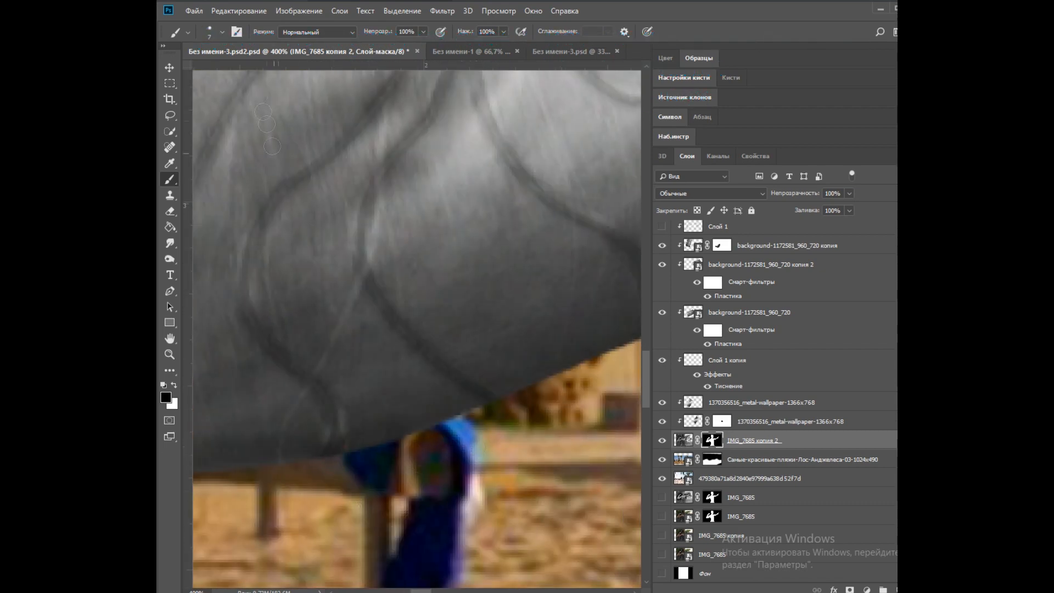
Set the brush hardness to 85% and notch the IMG_7685 копия 2 mask at the seam ends along the upper arm's underside
{"action": "left_click", "coordinate": [222, 31]}
{"action": "left_click", "coordinate": [332, 460]}
{"action": "left_click", "coordinate": [222, 31]}
{"action": "left_click", "coordinate": [293, 97]}
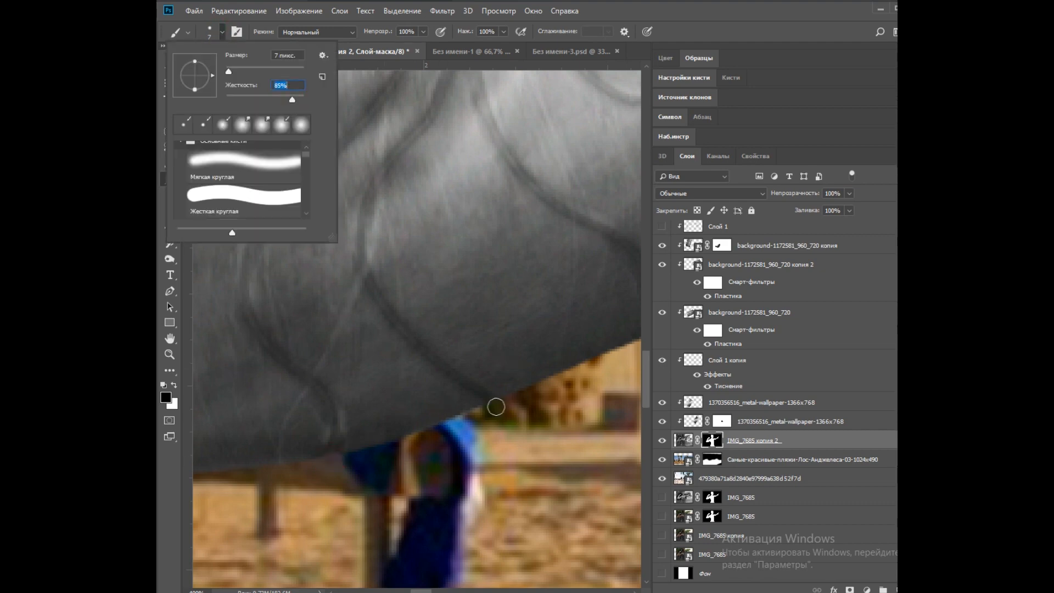
{"action": "left_click", "coordinate": [496, 407]}
{"action": "left_click_drag", "start_coordinate": [421, 591], "coordinate": [436, 591]}
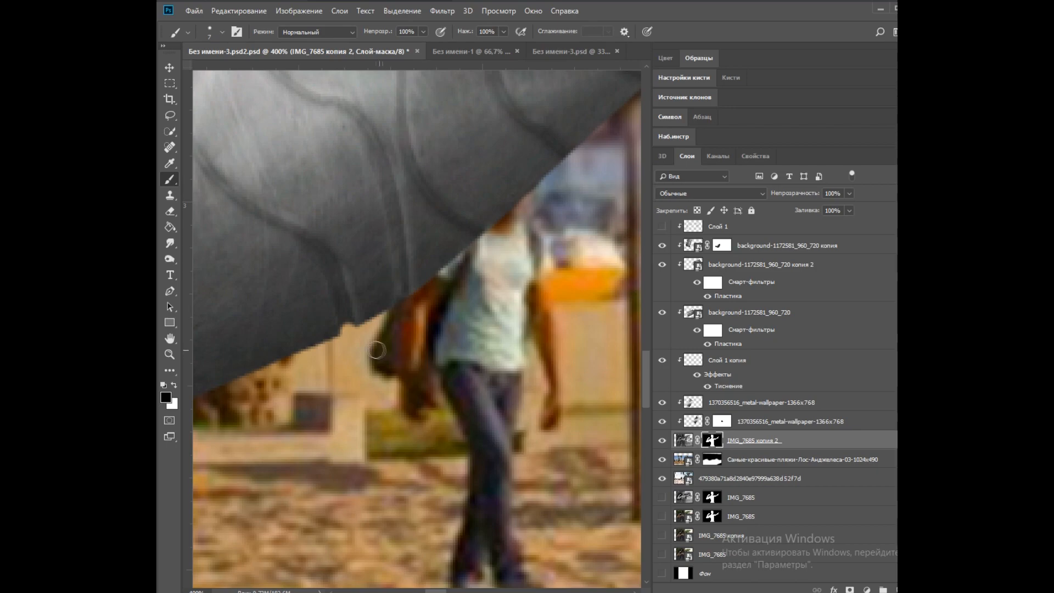
{"action": "left_click_drag", "start_coordinate": [553, 260], "coordinate": [245, 328]}
{"action": "left_click_drag", "start_coordinate": [419, 178], "coordinate": [340, 351]}
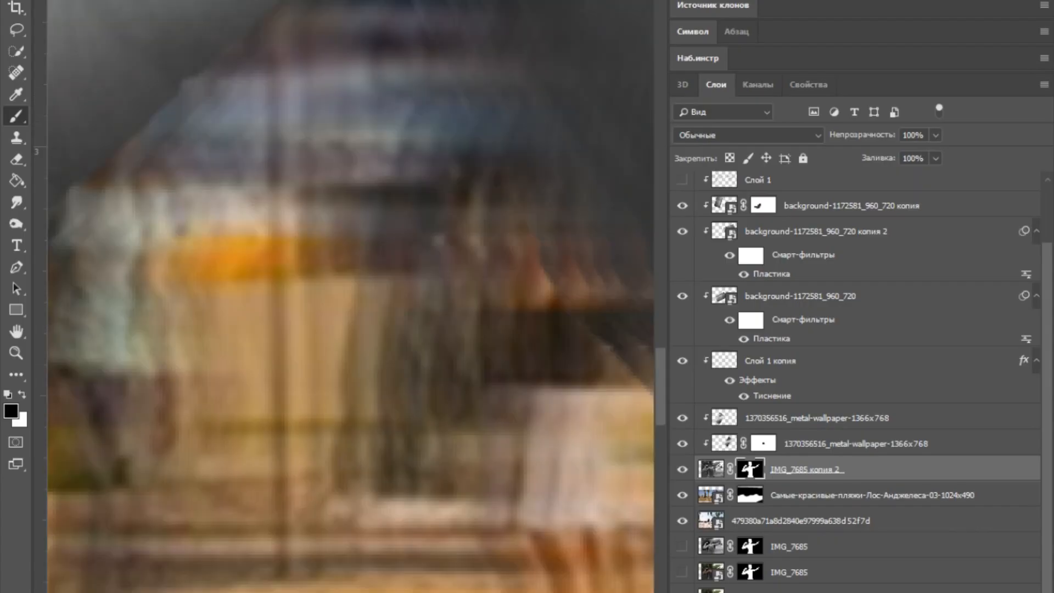
Mask small black notches at the seam ends inside the elbow crook and along the flexed forearm's inner edge up to the wrist
{"action": "scroll", "coordinate": [102, 388], "scroll_direction": "left", "scroll_amount": 16}
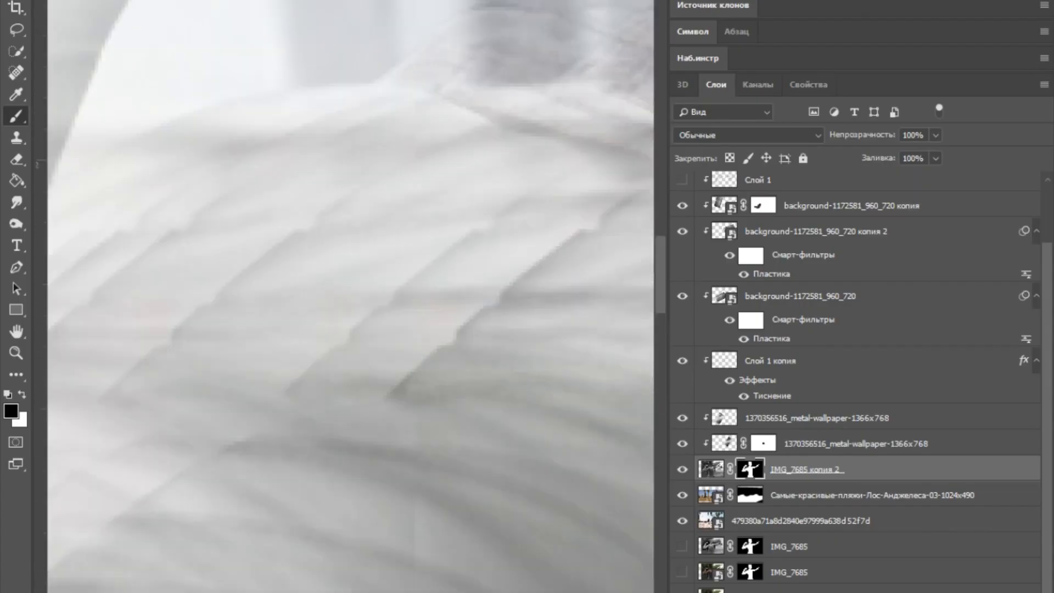
{"action": "scroll", "coordinate": [290, 511], "scroll_direction": "down", "scroll_amount": 5}
{"action": "scroll", "coordinate": [377, 466], "scroll_direction": "left", "scroll_amount": 8}
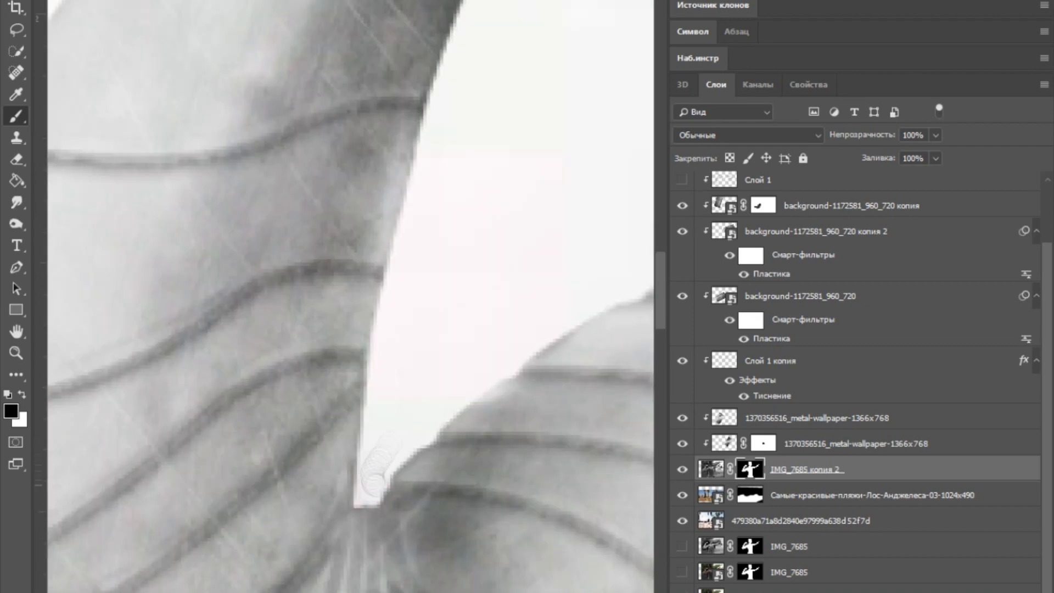
{"action": "scroll", "coordinate": [377, 433], "scroll_direction": "up", "scroll_amount": 2}
{"action": "scroll", "coordinate": [475, 385], "scroll_direction": "up", "scroll_amount": 19}
{"action": "scroll", "coordinate": [417, 302], "scroll_direction": "right", "scroll_amount": 4}
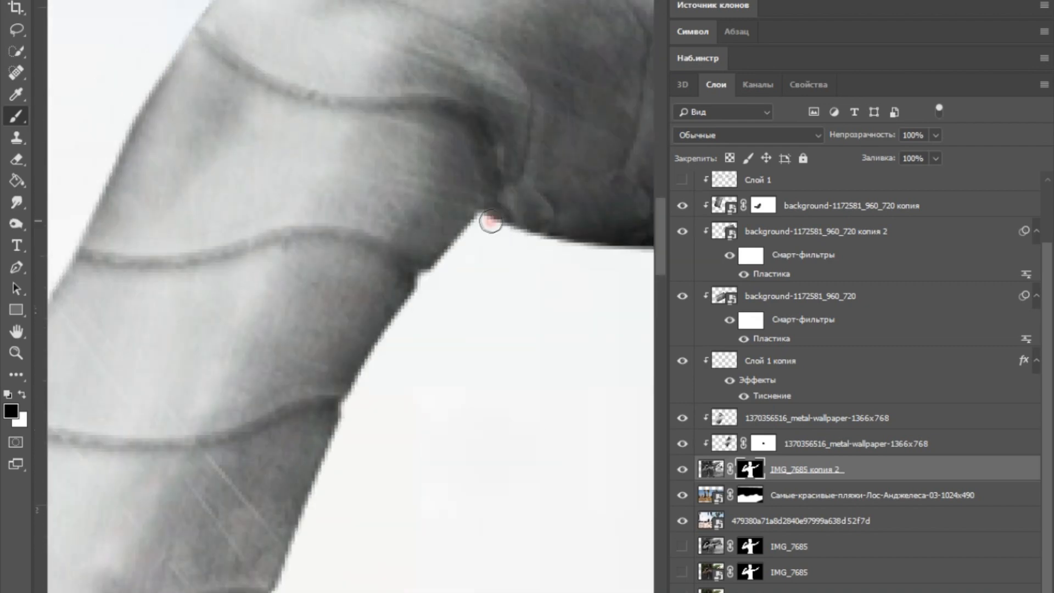
Notch the mask at the seam ends along the outer edge of the flexed forearm
{"action": "scroll", "coordinate": [489, 219], "scroll_direction": "right", "scroll_amount": 7}
{"action": "scroll", "coordinate": [289, 431], "scroll_direction": "left", "scroll_amount": 4}
{"action": "scroll", "coordinate": [247, 490], "scroll_direction": "left", "scroll_amount": 8}
{"action": "scroll", "coordinate": [247, 490], "scroll_direction": "down", "scroll_amount": 10}
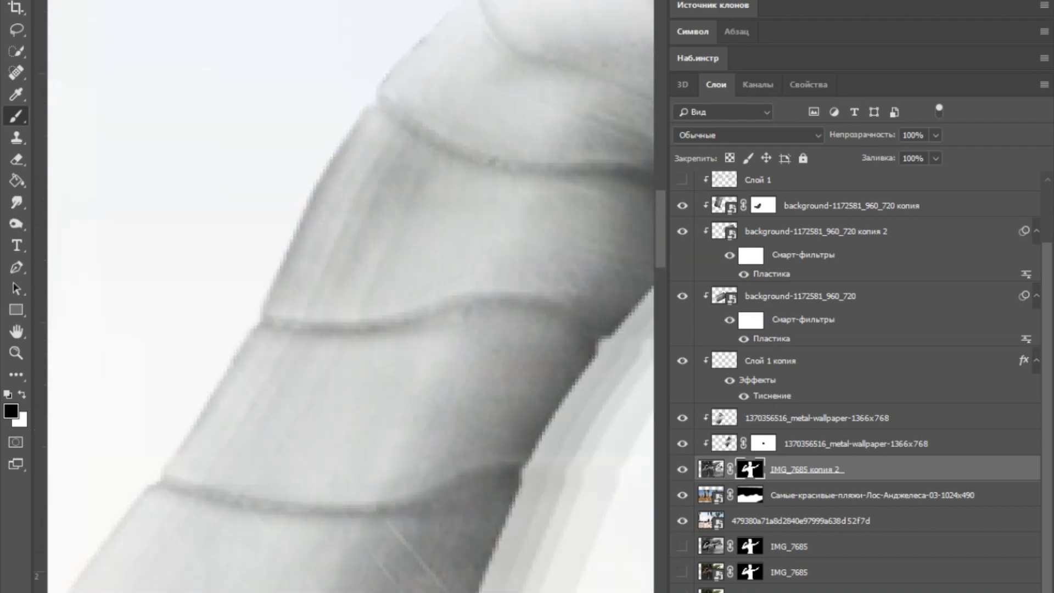
{"action": "scroll", "coordinate": [224, 245], "scroll_direction": "left", "scroll_amount": 20}
{"action": "scroll", "coordinate": [468, 179], "scroll_direction": "right", "scroll_amount": 20}
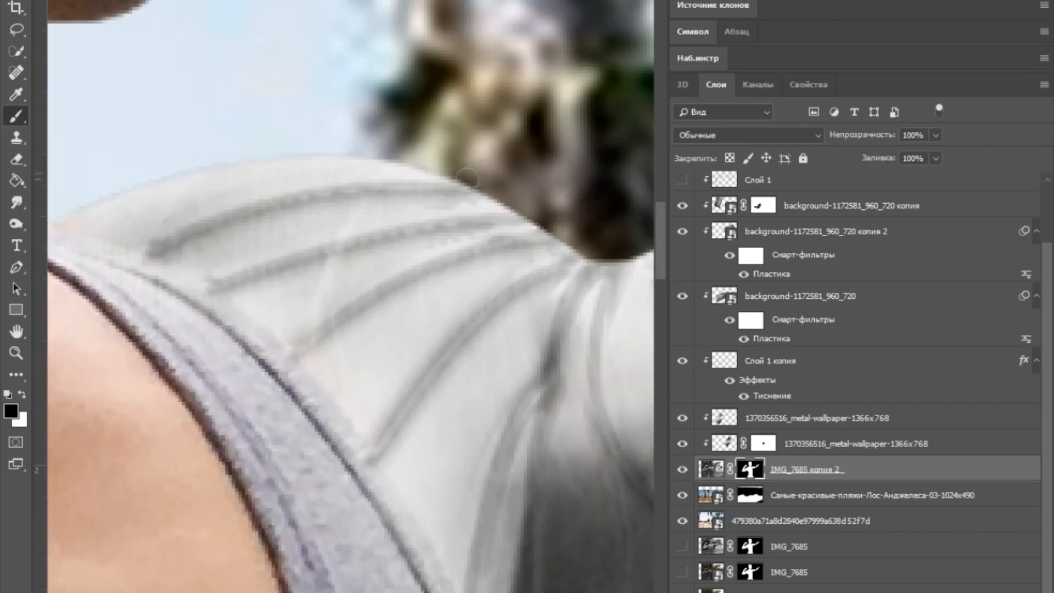
Notch the mask at the seam ends along the upper edge and underside of the outstretched arm, from shoulder to forearm
{"action": "scroll", "coordinate": [599, 244], "scroll_direction": "right", "scroll_amount": 10}
{"action": "scroll", "coordinate": [435, 236], "scroll_direction": "right", "scroll_amount": 10}
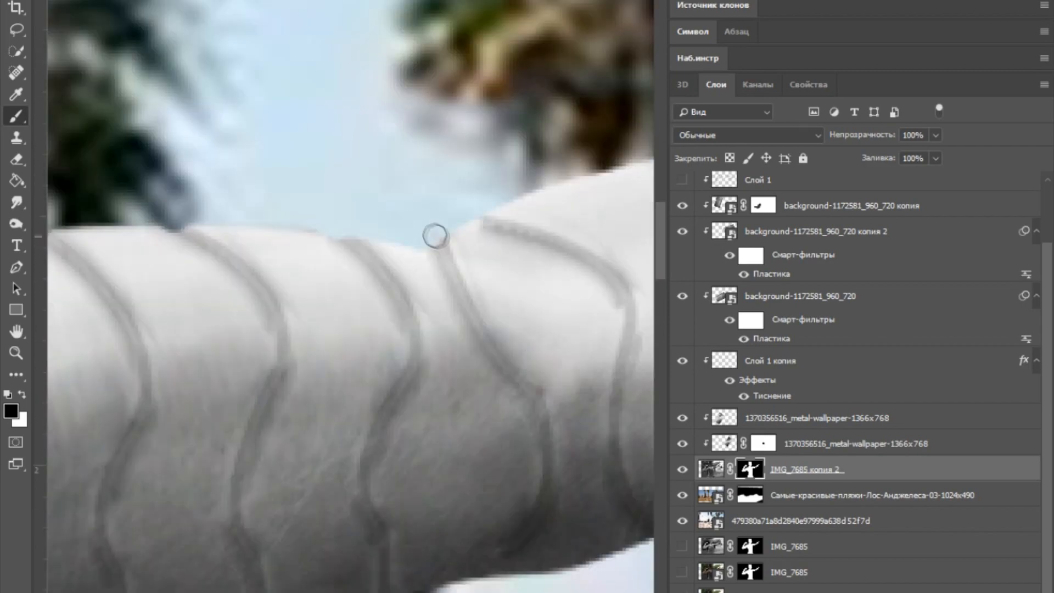
{"action": "scroll", "coordinate": [325, 243], "scroll_direction": "left", "scroll_amount": 10}
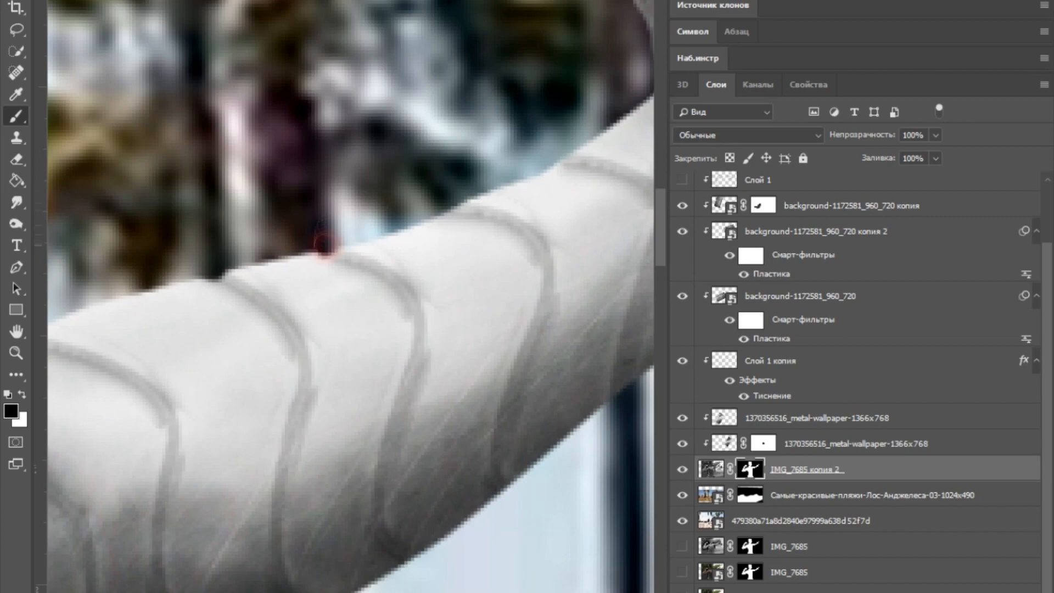
{"action": "scroll", "coordinate": [444, 202], "scroll_direction": "down", "scroll_amount": 10}
{"action": "scroll", "coordinate": [405, 447], "scroll_direction": "right", "scroll_amount": 10}
{"action": "scroll", "coordinate": [405, 447], "scroll_direction": "left", "scroll_amount": 20}
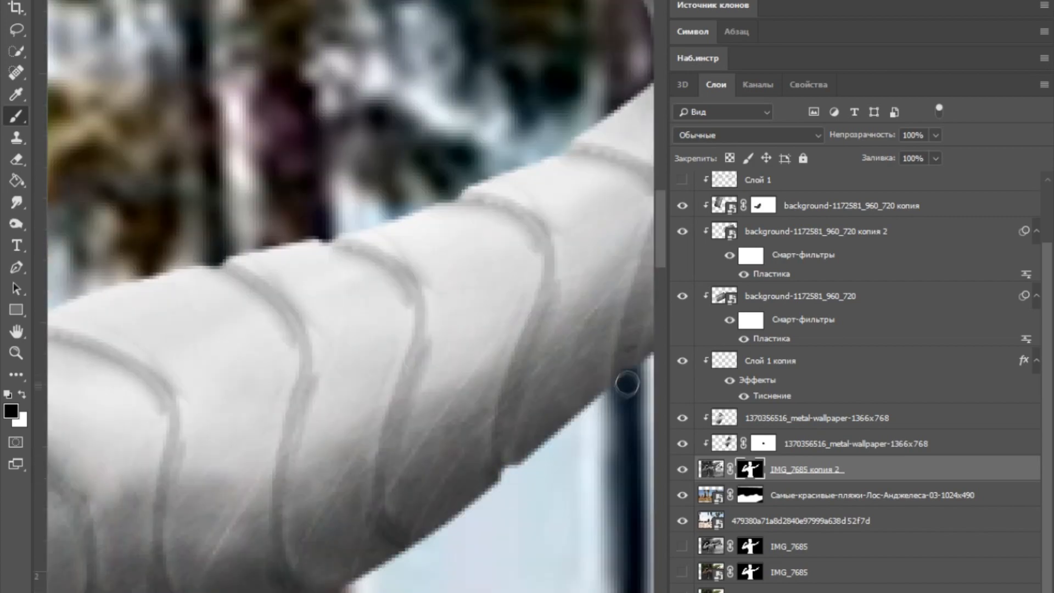
{"action": "scroll", "coordinate": [456, 571], "scroll_direction": "left", "scroll_amount": 15}
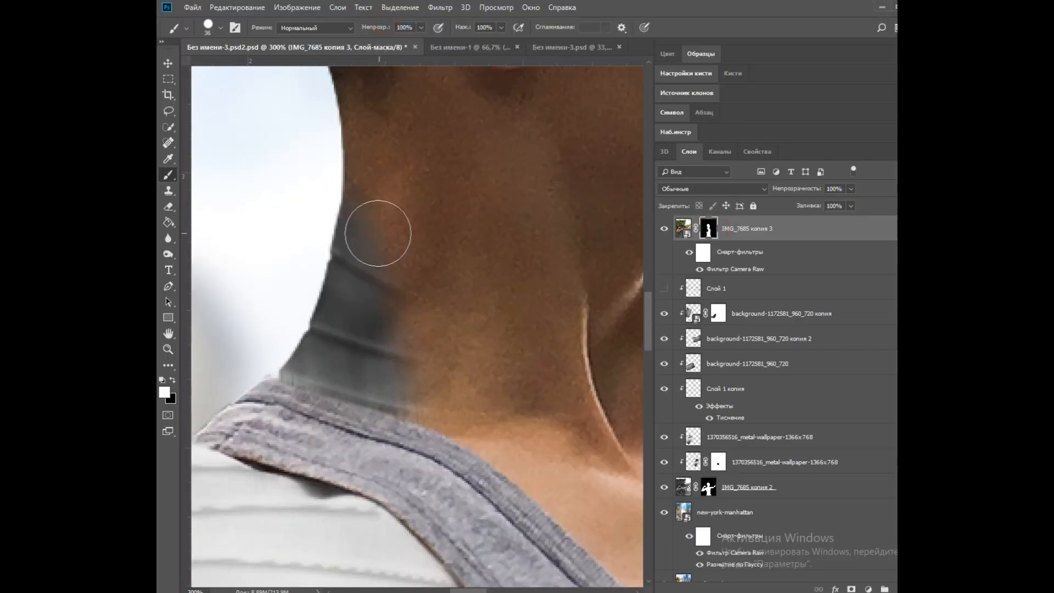
Paint white with a hard 36 px brush on the IMG_7685 копия 3 mask to give the neck skin a crisp edge against the metal
{"action": "mouse_move", "coordinate": [372, 218]}
{"action": "left_mouse_down"}
{"action": "mouse_move", "coordinate": [382, 180]}
{"action": "mouse_move", "coordinate": [385, 215]}
{"action": "left_mouse_up"}
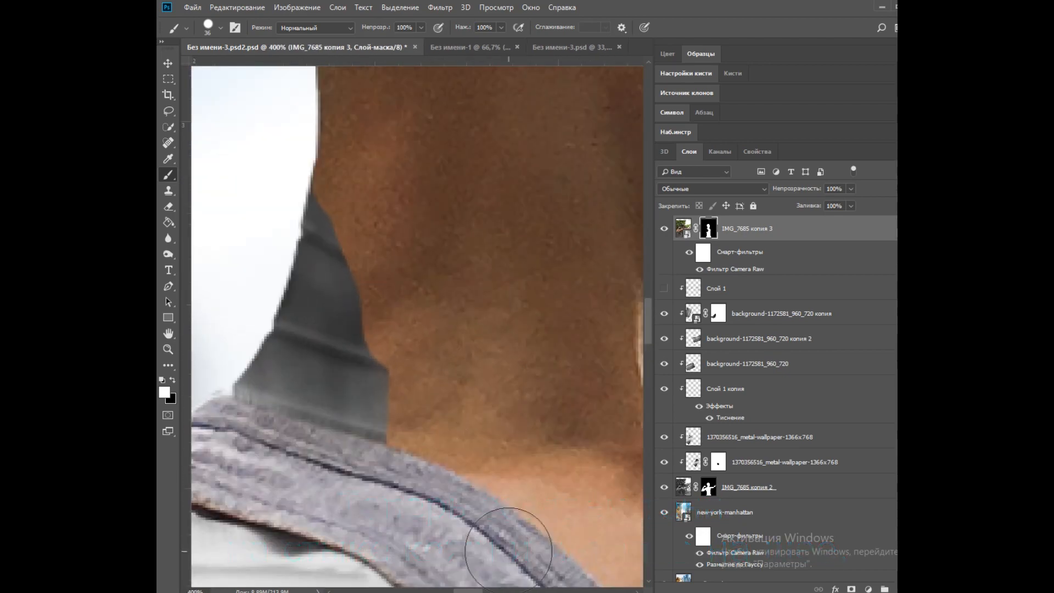
{"action": "left_click", "coordinate": [427, 344]}
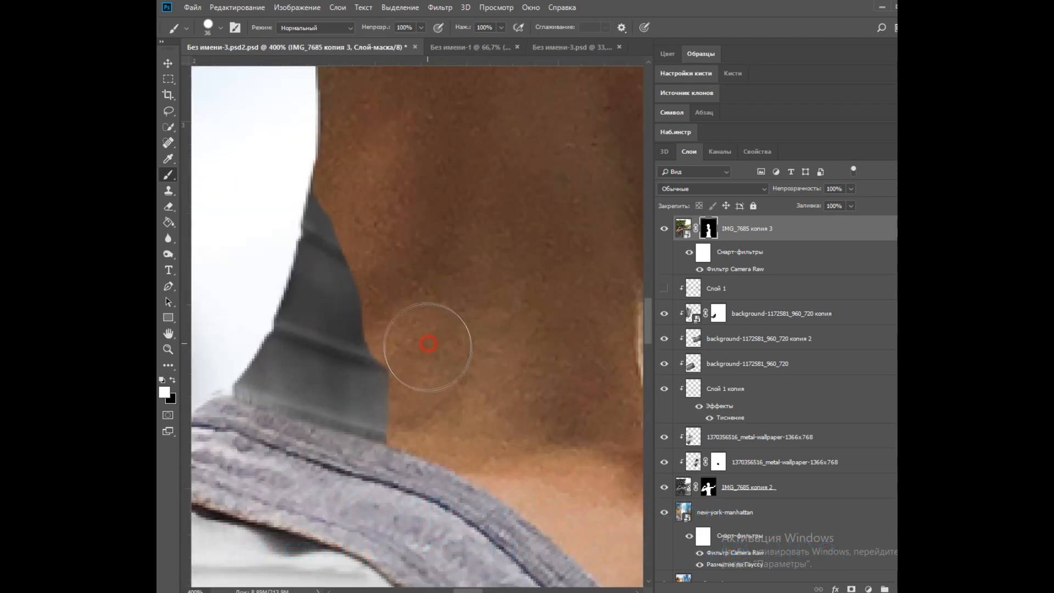
{"action": "left_click_drag", "start_coordinate": [401, 429], "coordinate": [458, 434]}
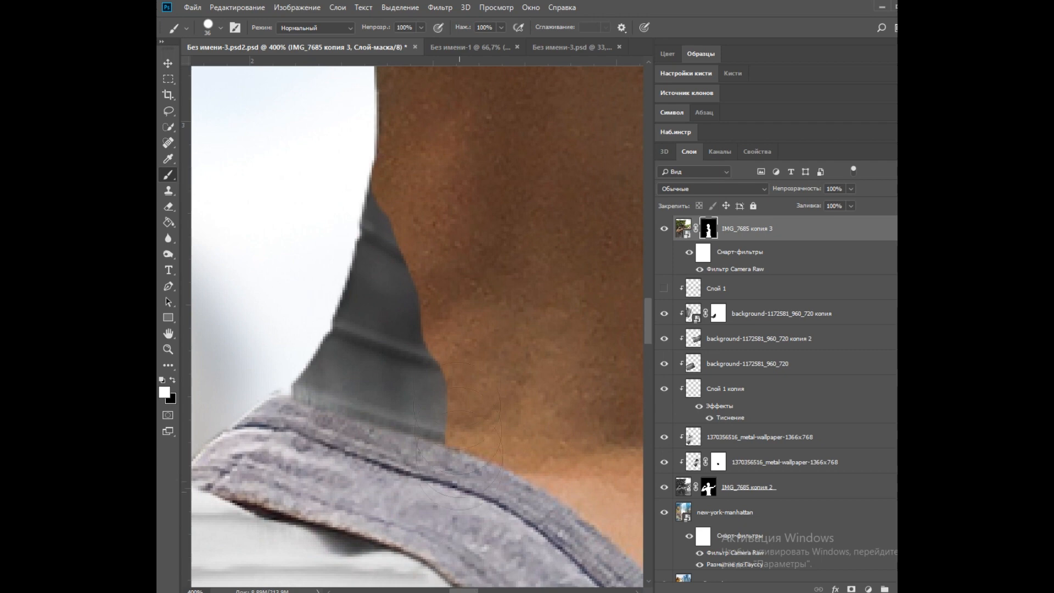
Add a new clipped layer directly above IMG_7685 копия 2 and make black the foreground color
{"action": "scroll", "coordinate": [509, 334], "scroll_direction": "up", "scroll_amount": 1}
{"action": "scroll", "coordinate": [782, 376], "scroll_direction": "down", "scroll_amount": 3}
{"action": "left_click", "coordinate": [689, 305]}
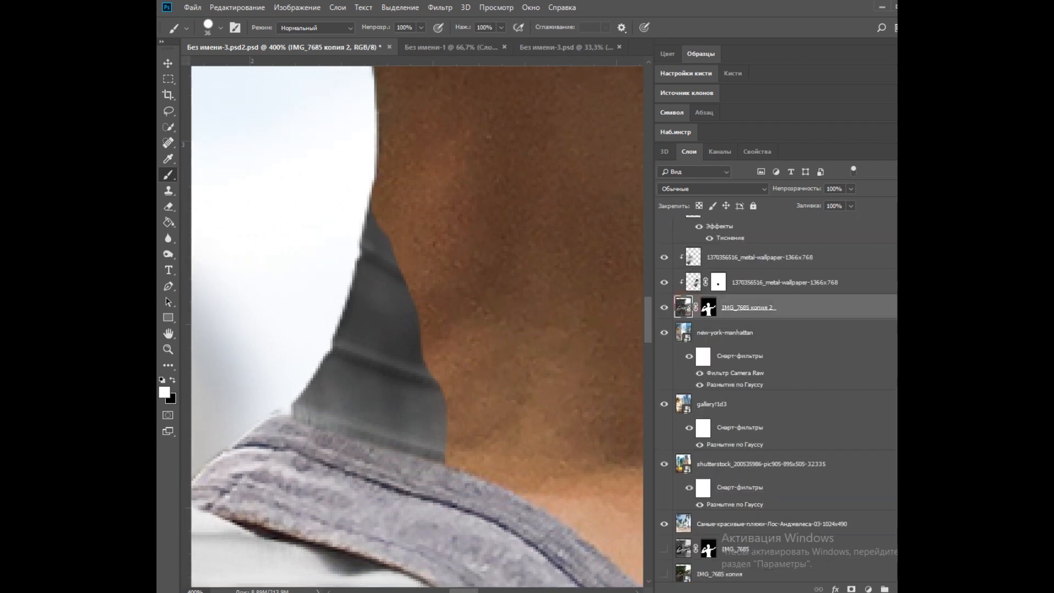
{"action": "left_click", "coordinate": [896, 589]}
{"action": "left_click", "coordinate": [172, 380]}
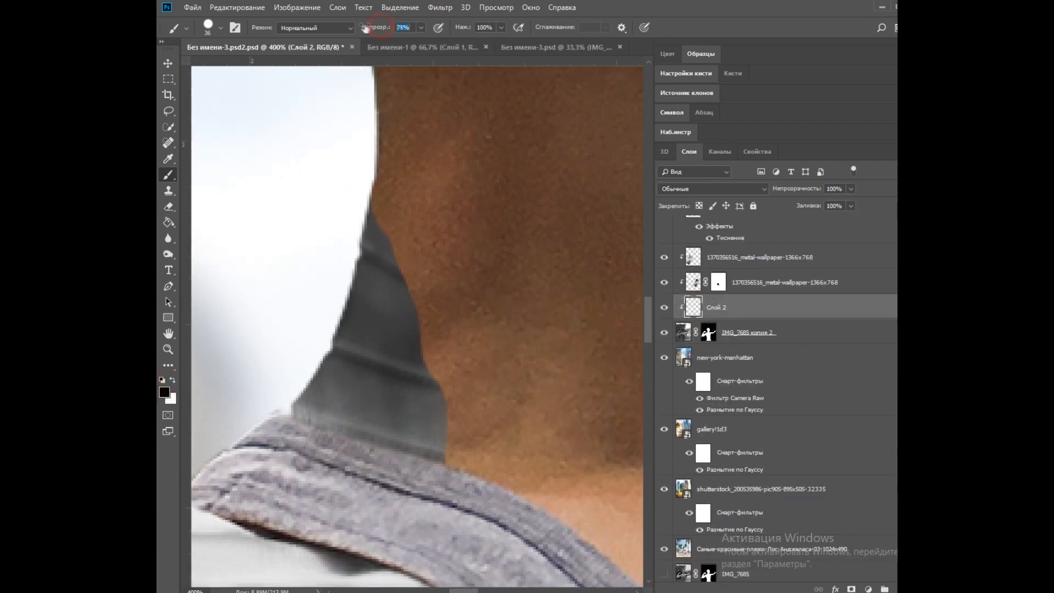
Shade the neck's metal patch along the skin boundary with a softer black brush at 37% opacity
{"action": "left_click", "coordinate": [221, 27]}
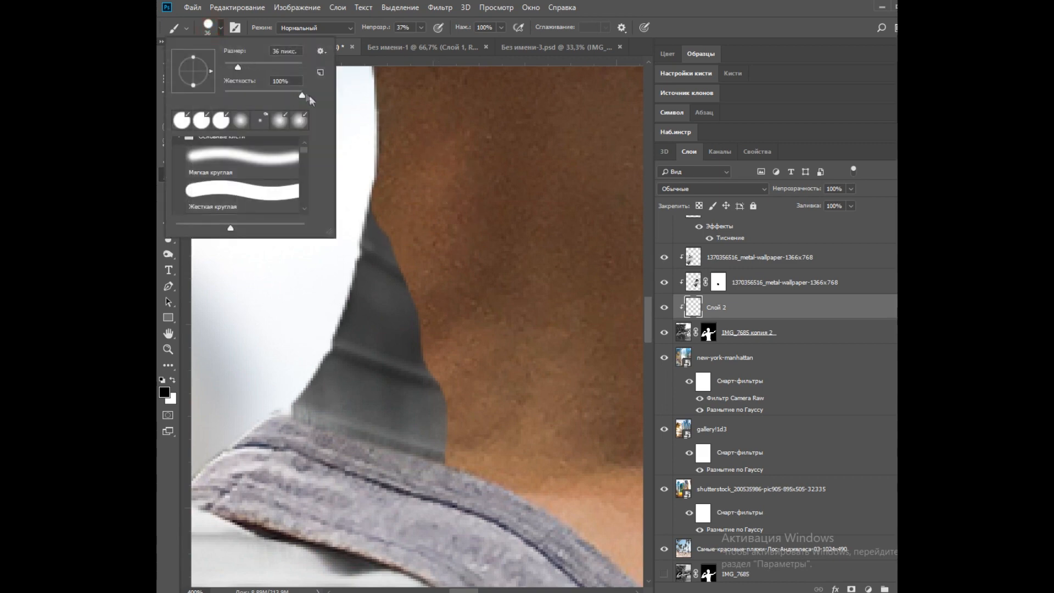
{"action": "left_click", "coordinate": [422, 203]}
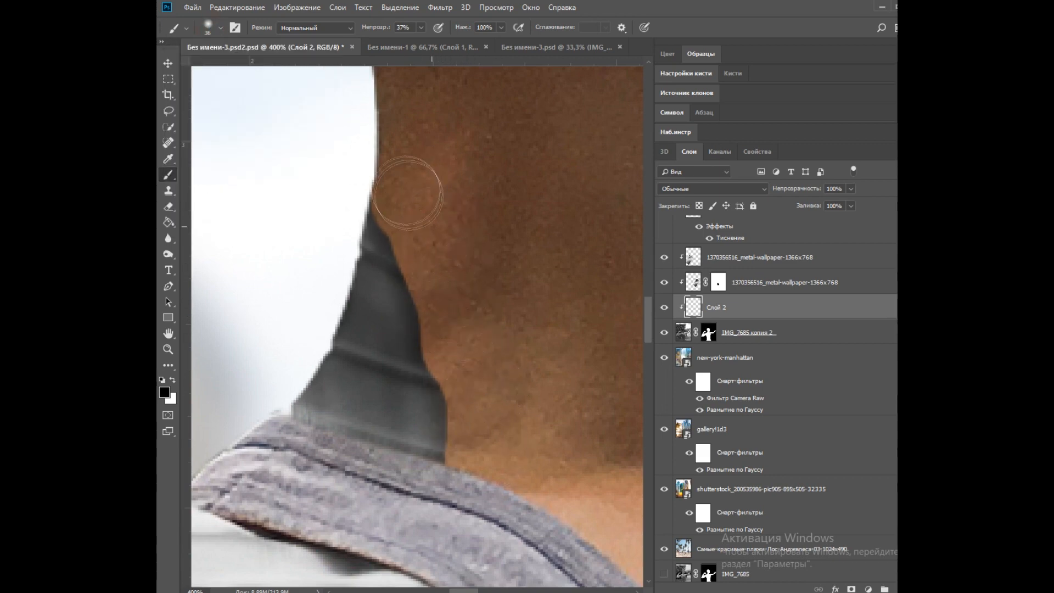
{"action": "scroll", "coordinate": [502, 200], "scroll_direction": "down", "scroll_amount": 5}
{"action": "scroll", "coordinate": [502, 200], "scroll_direction": "up", "scroll_amount": 4}
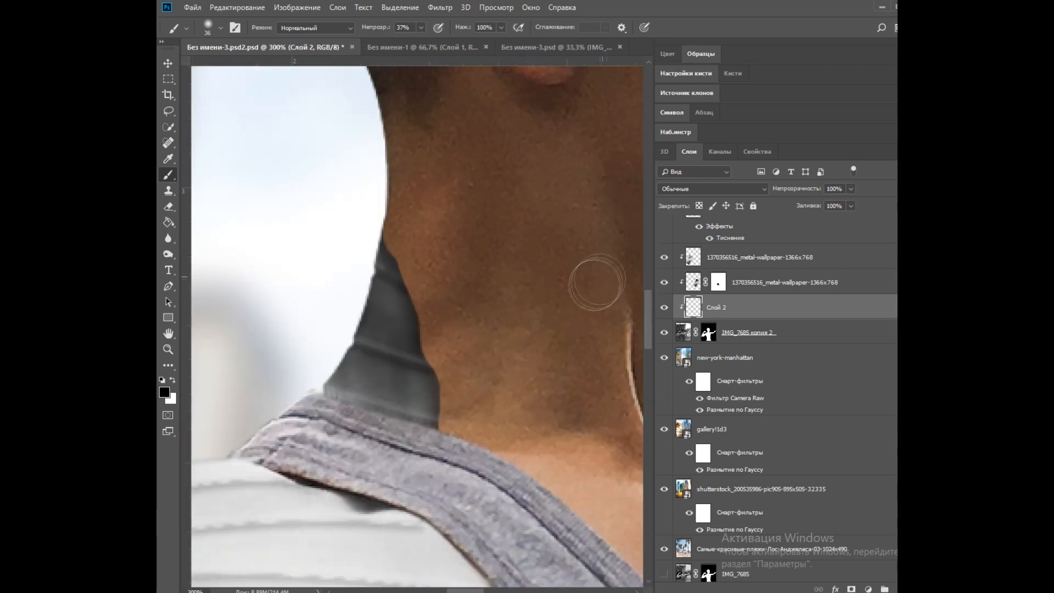
Add another clipped layer above the black shading layer and pick a dark red foreground color for the brush
{"action": "scroll", "coordinate": [765, 295], "scroll_direction": "up", "scroll_amount": 3}
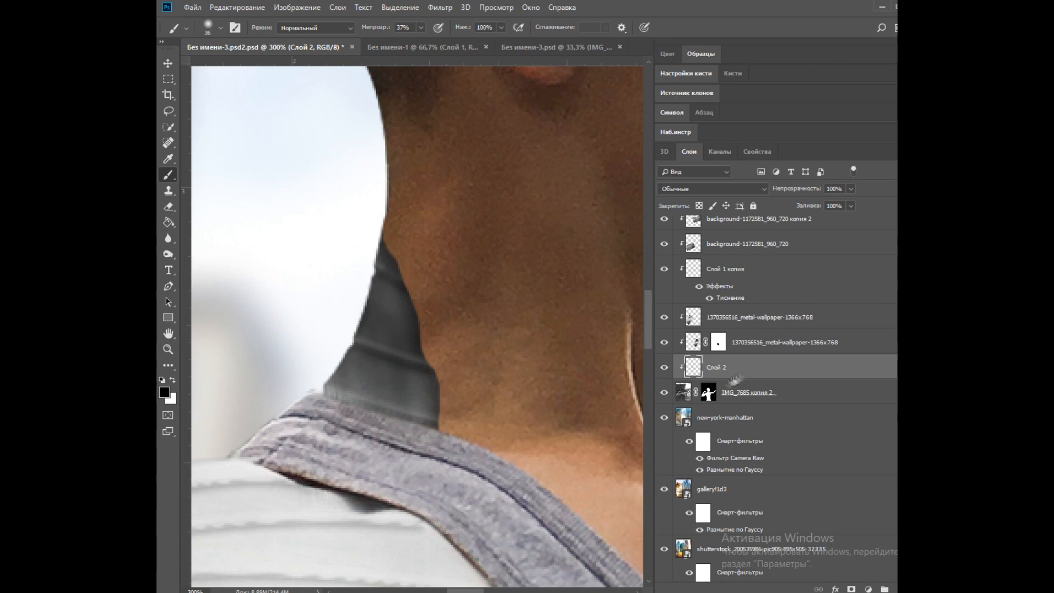
{"action": "left_click", "coordinate": [901, 588]}
{"action": "left_click", "coordinate": [165, 392]}
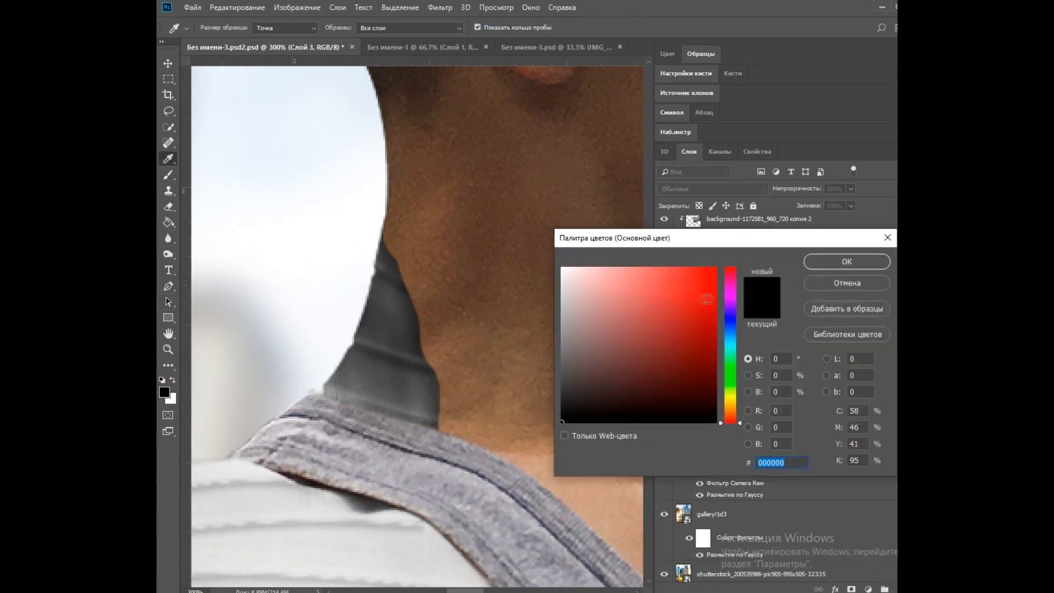
{"action": "key", "text": "Return"}
{"action": "key", "text": "b"}
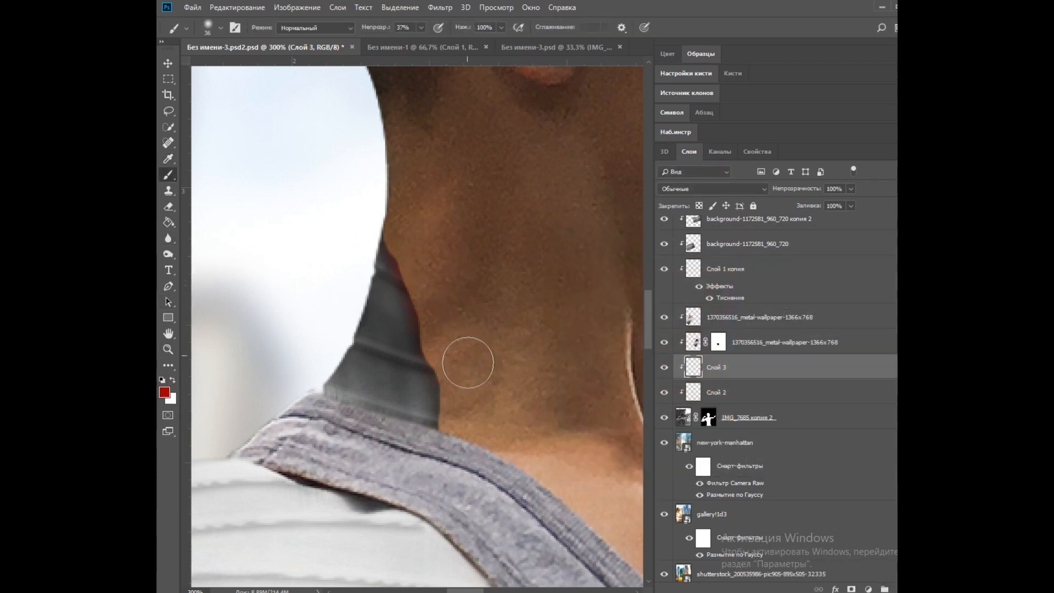
Paint a soft dark red glow on the metal patch along the torn edge of the neck skin
{"action": "key", "text": "ctrl+minus"}
{"action": "key", "text": "ctrl+minus"}
{"action": "key", "text": "ctrl+plus"}
{"action": "key", "text": "ctrl+plus"}
{"action": "left_click", "coordinate": [416, 224]}
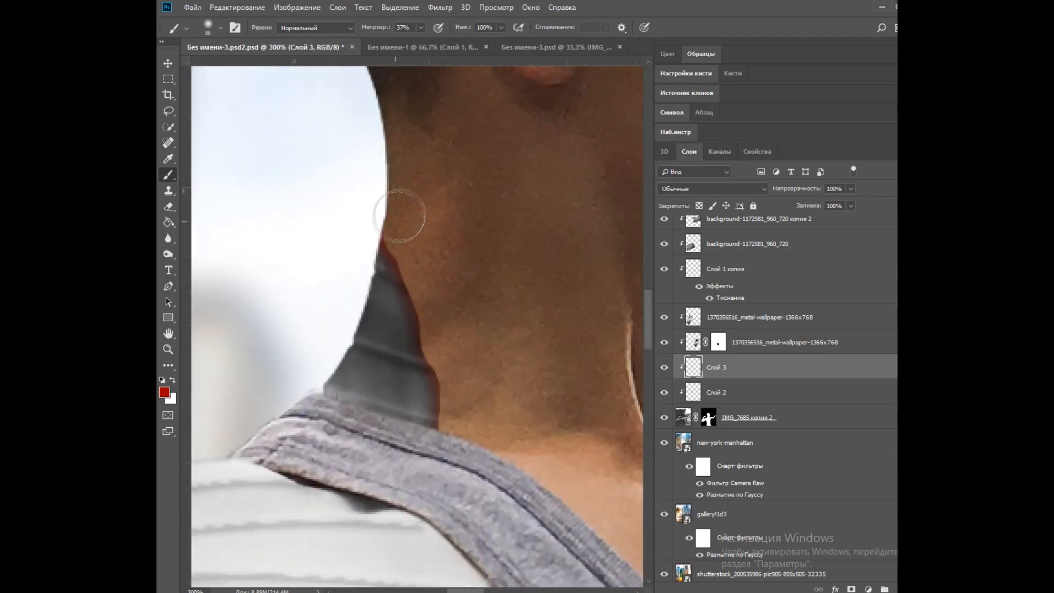
Lower the opacity of the red shading layer Слой 3 to 49%, comparing the neck close up and in the full image
{"action": "left_click_drag", "start_coordinate": [798, 194], "coordinate": [792, 194]}
{"action": "key", "text": "ctrl+minus"}
{"action": "key", "text": "ctrl+minus"}
{"action": "key", "text": "ctrl+minus"}
{"action": "key", "text": "ctrl+minus"}
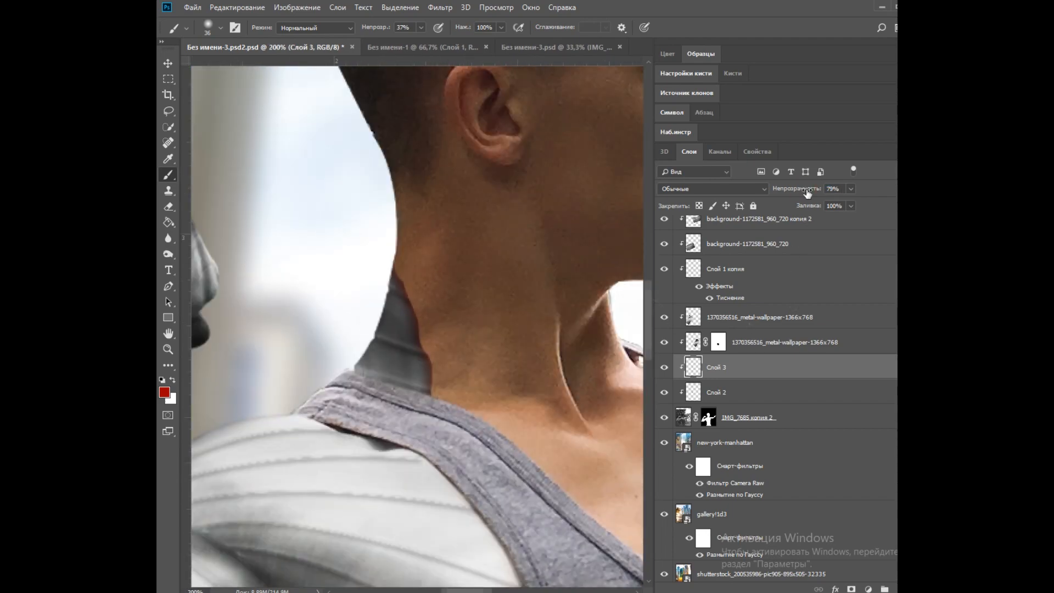
{"action": "key", "text": "ctrl+plus"}
{"action": "key", "text": "ctrl+plus"}
{"action": "key", "text": "ctrl+plus"}
{"action": "key", "text": "ctrl+plus"}
{"action": "key", "text": "ctrl+minus"}
{"action": "key", "text": "ctrl+minus"}
{"action": "key", "text": "ctrl+minus"}
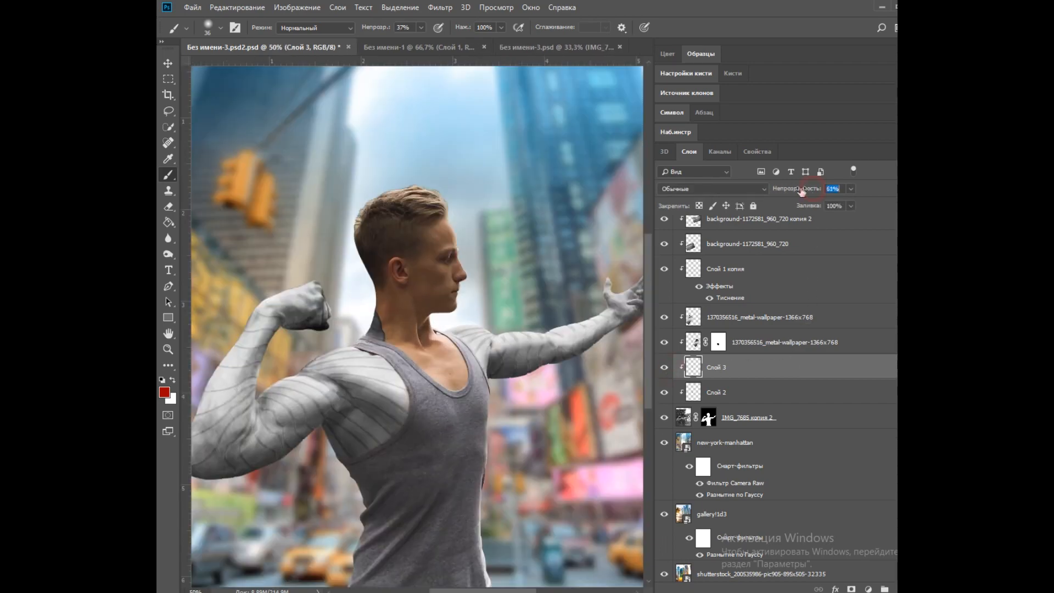
{"action": "key", "text": "ctrl+plus"}
{"action": "key", "text": "ctrl+plus"}
{"action": "key", "text": "ctrl+plus"}
{"action": "key", "text": "ctrl+plus"}
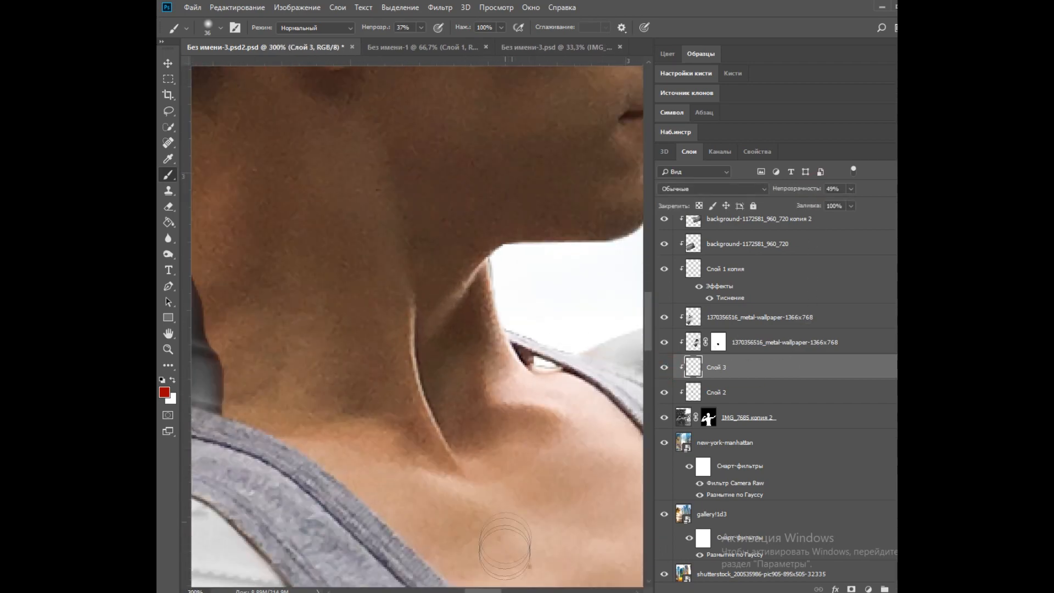
Add a clipped layer above the skin layer IMG_7685 копия 3, with black as the painting color, and check the neck at reduced magnification
{"action": "scroll", "coordinate": [757, 385], "scroll_direction": "up", "scroll_amount": 3}
{"action": "left_click", "coordinate": [725, 227]}
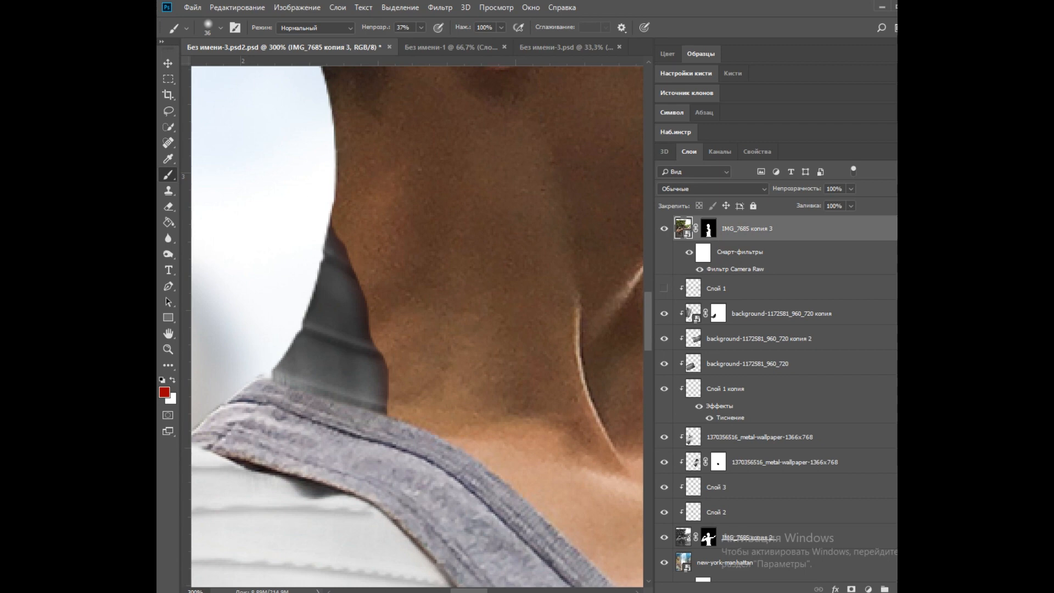
{"action": "key", "text": "ctrl+shift+alt+n"}
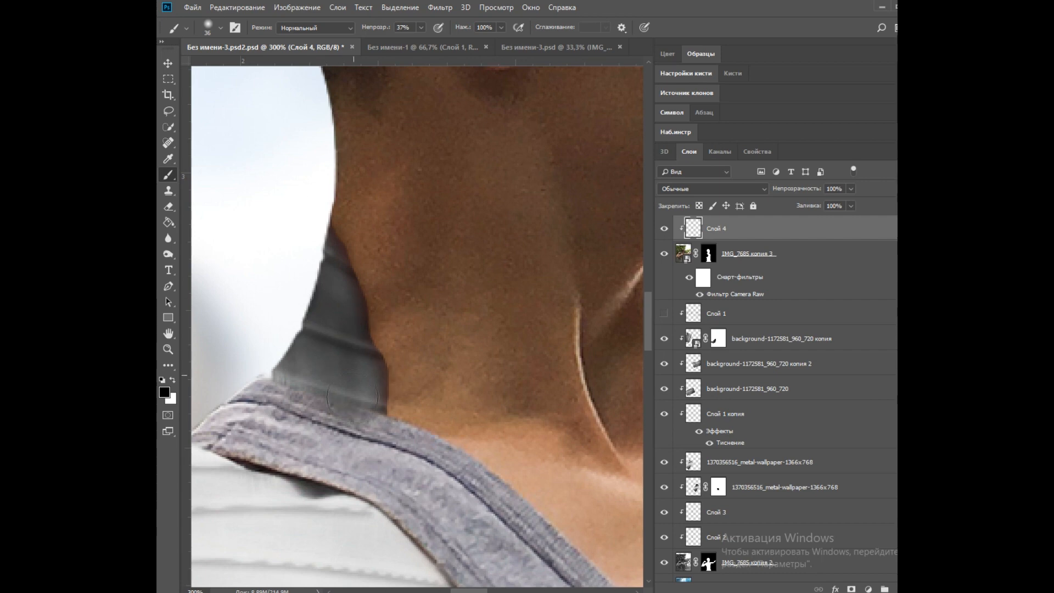
{"action": "key", "text": "e"}
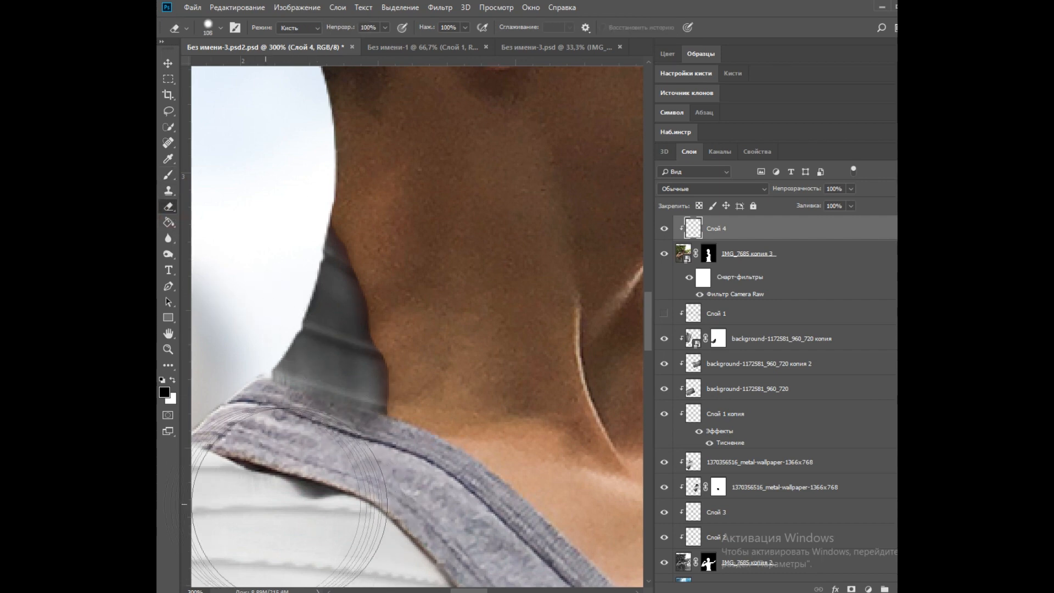
{"action": "key", "text": "ctrl+1"}
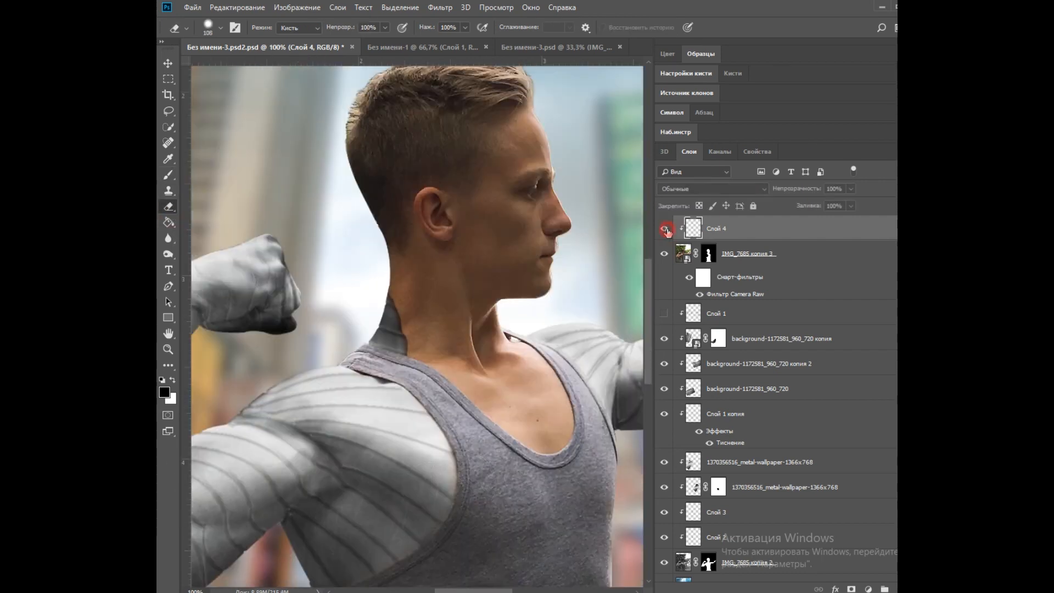
{"action": "key", "text": "ctrl+0"}
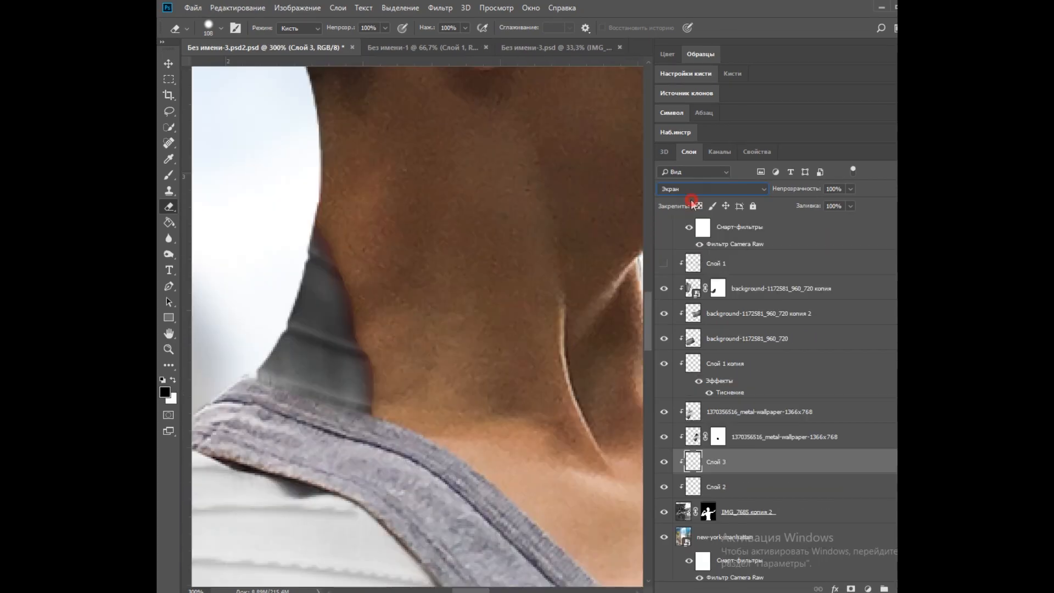
Try the Осветление основы blend mode on the red shading layer Слой 3 and judge it across the whole figure
{"action": "left_click", "coordinate": [693, 189]}
{"action": "left_click", "coordinate": [683, 200]}
{"action": "left_click", "coordinate": [690, 188]}
{"action": "left_click", "coordinate": [691, 302]}
{"action": "key", "text": "ctrl+minus"}
{"action": "key", "text": "ctrl+minus"}
{"action": "key", "text": "ctrl+minus"}
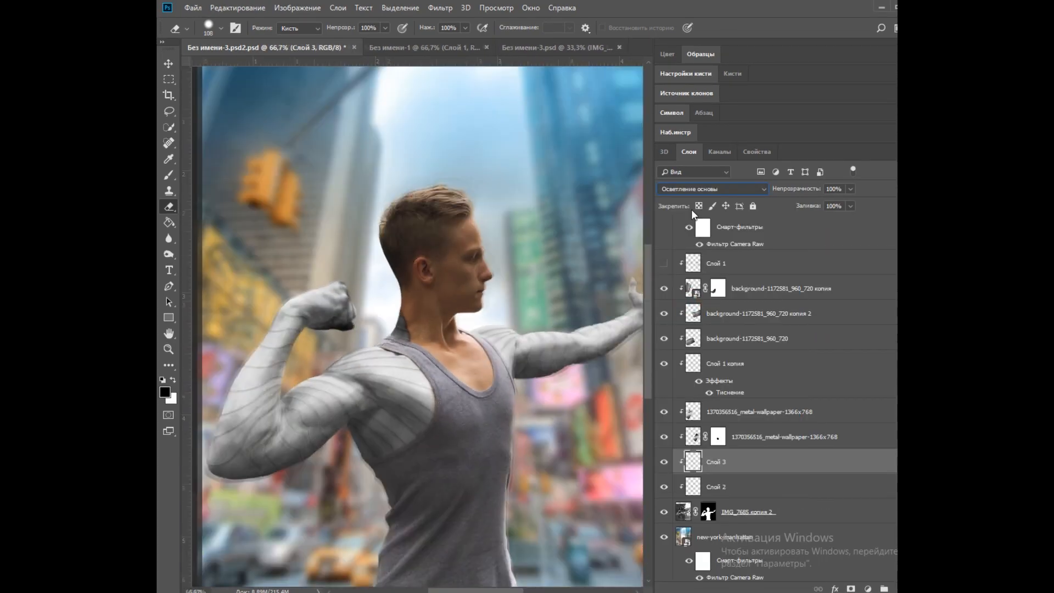
Compare Линейный свет with Обычные on the red shading layer Слой 3 and set its blend mode to Линейный свет
{"action": "key", "text": "ctrl+plus"}
{"action": "key", "text": "ctrl+plus"}
{"action": "left_click", "coordinate": [690, 189]}
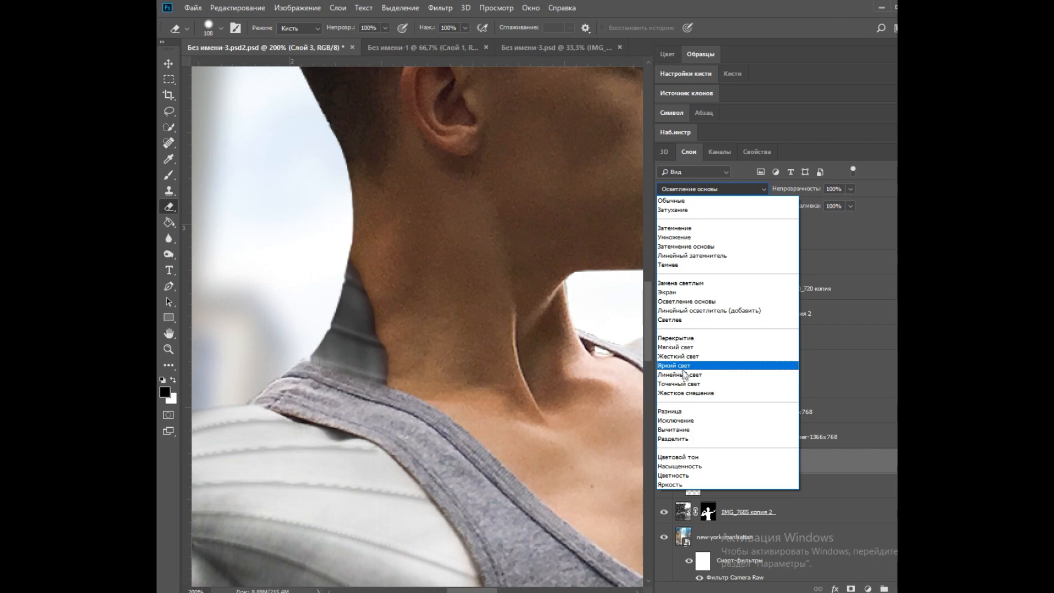
{"action": "left_click", "coordinate": [682, 373]}
{"action": "left_click", "coordinate": [718, 189]}
{"action": "left_click", "coordinate": [703, 200]}
{"action": "left_click", "coordinate": [704, 191]}
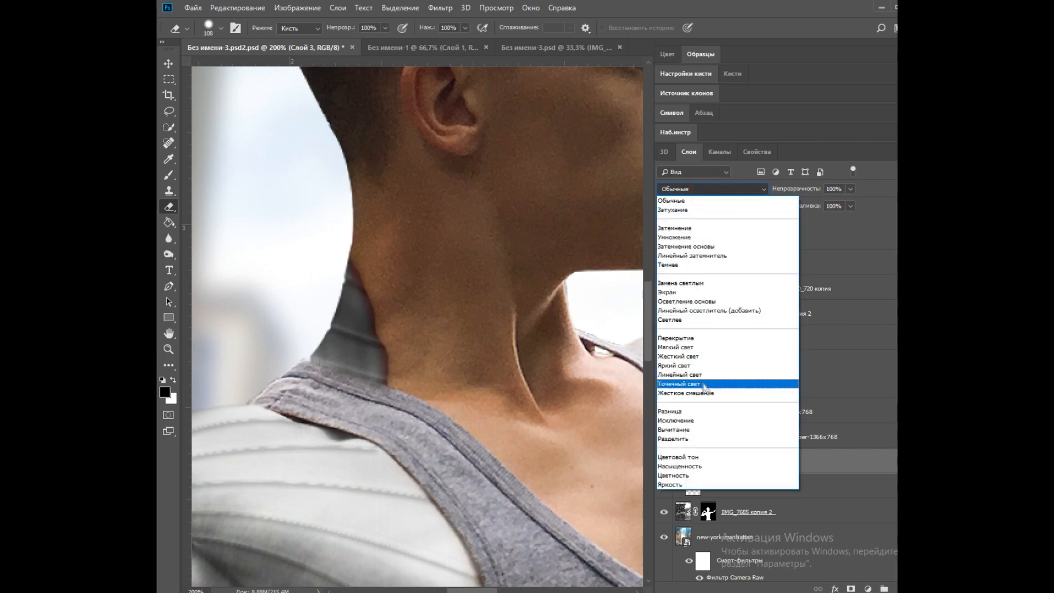
{"action": "left_click", "coordinate": [704, 375]}
Compare the neck with and without the black shading layer Слой 2, both close up and in the full image
{"action": "key", "text": "ctrl+minus"}
{"action": "key", "text": "ctrl+minus"}
{"action": "key", "text": "ctrl+minus"}
{"action": "key", "text": "ctrl+minus"}
{"action": "key", "text": "ctrl+plus"}
{"action": "left_click", "coordinate": [664, 487]}
{"action": "key", "text": "ctrl+plus"}
{"action": "left_click", "coordinate": [664, 487]}
{"action": "key", "text": "ctrl+plus"}
{"action": "key", "text": "ctrl+plus"}
{"action": "left_click", "coordinate": [717, 488]}
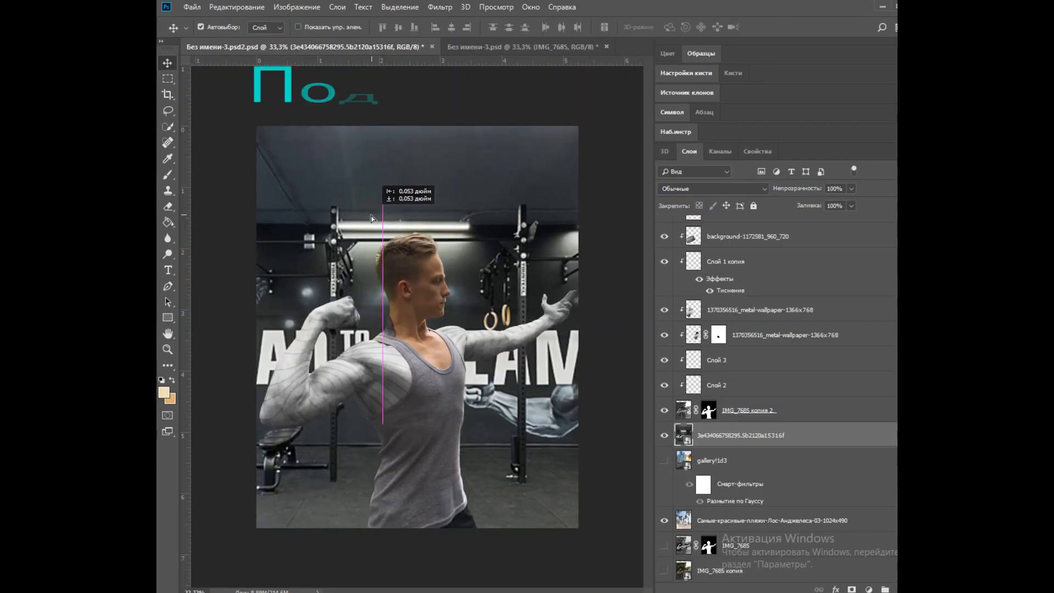
Nudge the gym background into place behind the man and apply a Gaussian Blur of 10 pixels to it
{"action": "mouse_move", "coordinate": [371, 216]}
{"action": "left_mouse_down"}
{"action": "mouse_move", "coordinate": [372, 195]}
{"action": "mouse_move", "coordinate": [374, 219]}
{"action": "left_mouse_up"}
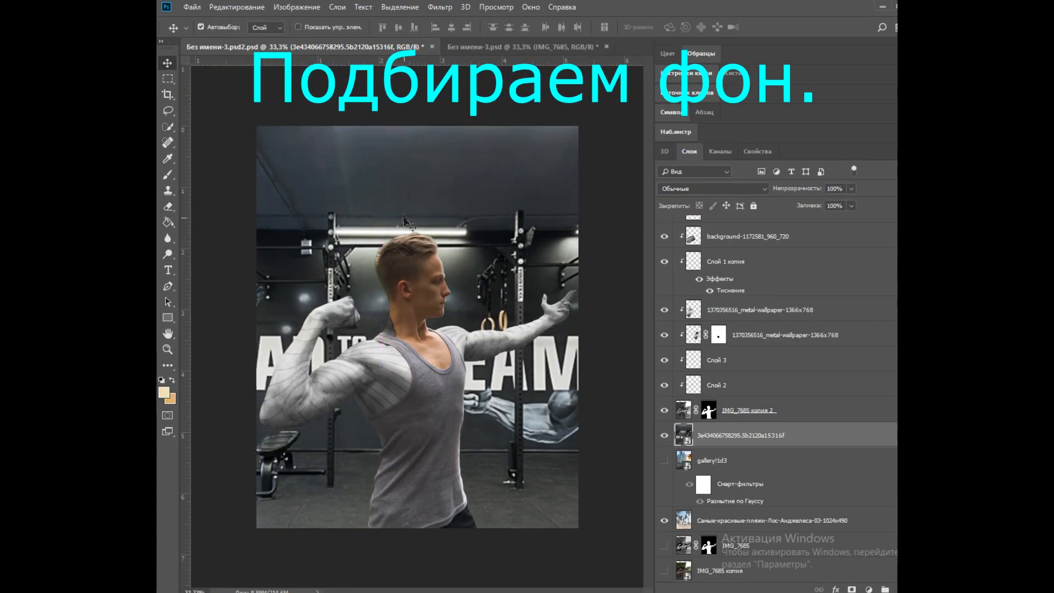
{"action": "left_click", "coordinate": [440, 7]}
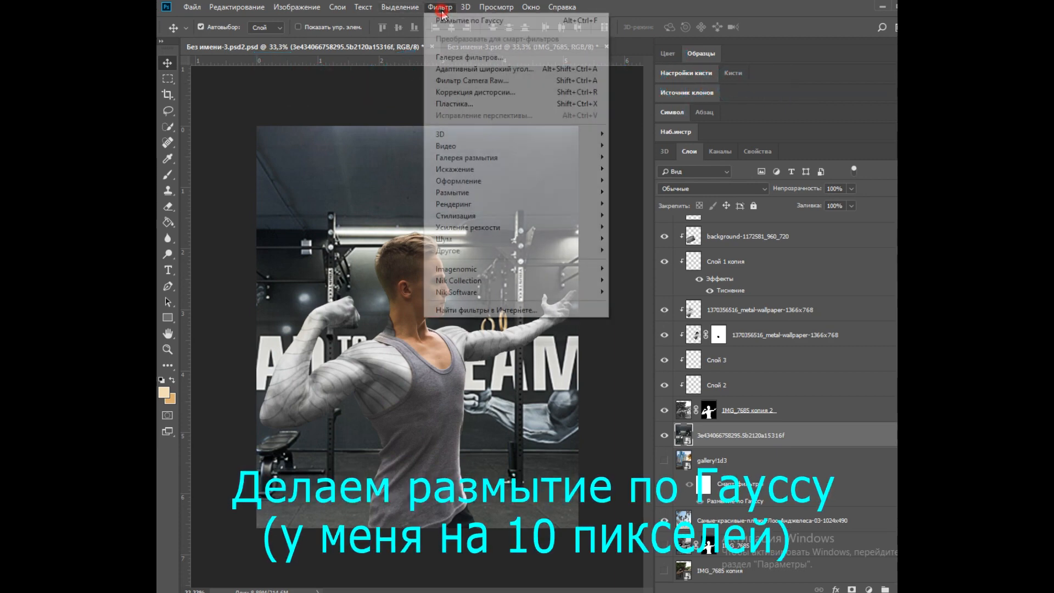
{"action": "mouse_move", "coordinate": [582, 193]}
{"action": "left_click", "coordinate": [676, 240]}
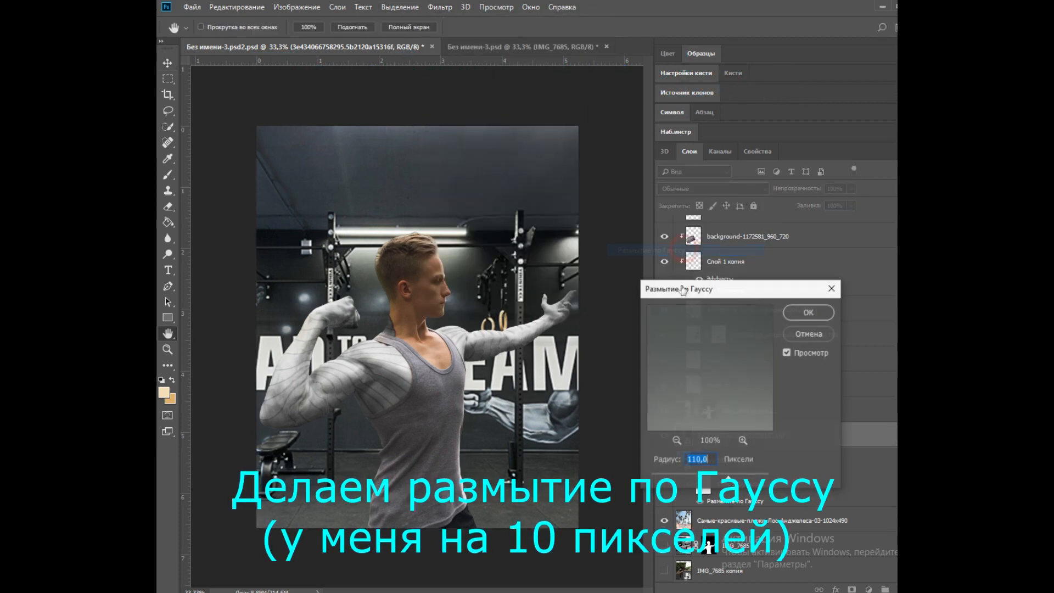
{"action": "type", "text": "10"}
{"action": "left_click", "coordinate": [813, 315]}
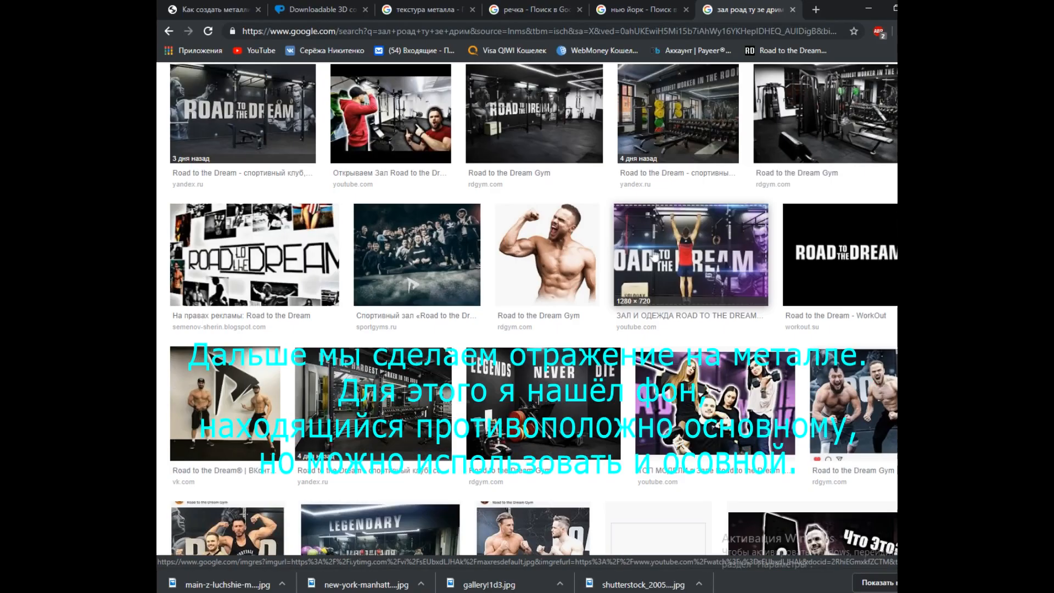
In the browser's image results, open the "Be the hardest worker in the room" gym photo and save it to Новая папка (4)
{"action": "scroll", "coordinate": [655, 257], "scroll_direction": "down", "scroll_amount": 1}
{"action": "left_click", "coordinate": [374, 329]}
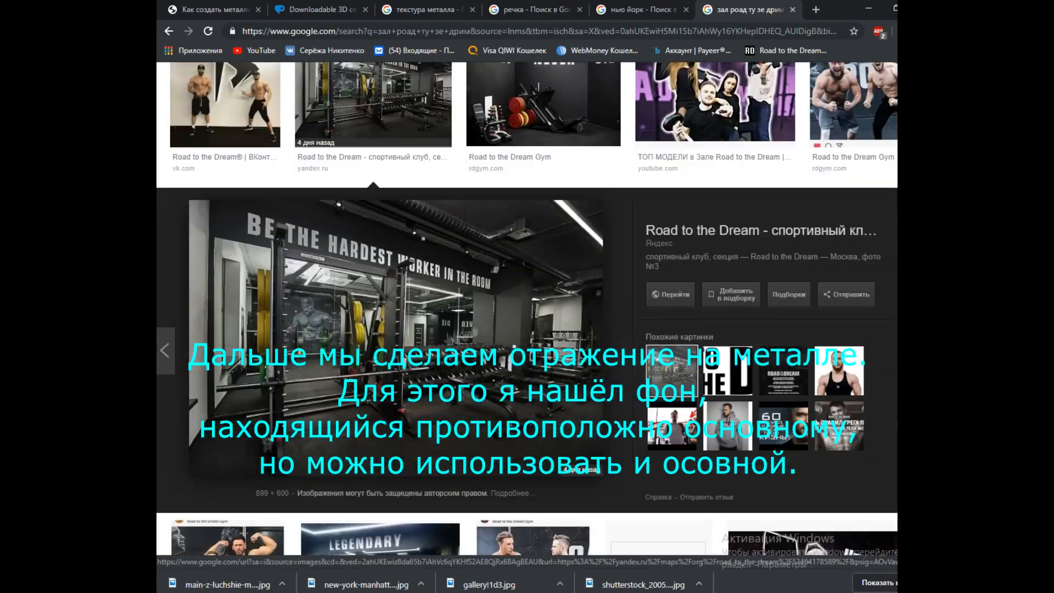
{"action": "scroll", "coordinate": [504, 369], "scroll_direction": "down", "scroll_amount": 10}
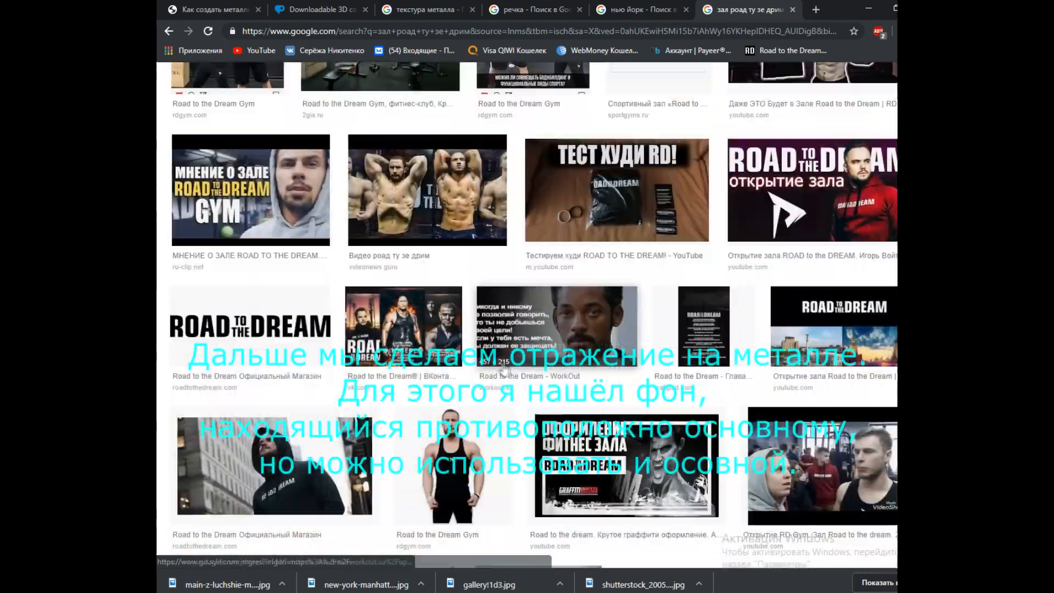
{"action": "scroll", "coordinate": [504, 366], "scroll_direction": "up", "scroll_amount": 8}
{"action": "right_click", "coordinate": [491, 330]}
{"action": "left_click", "coordinate": [555, 438]}
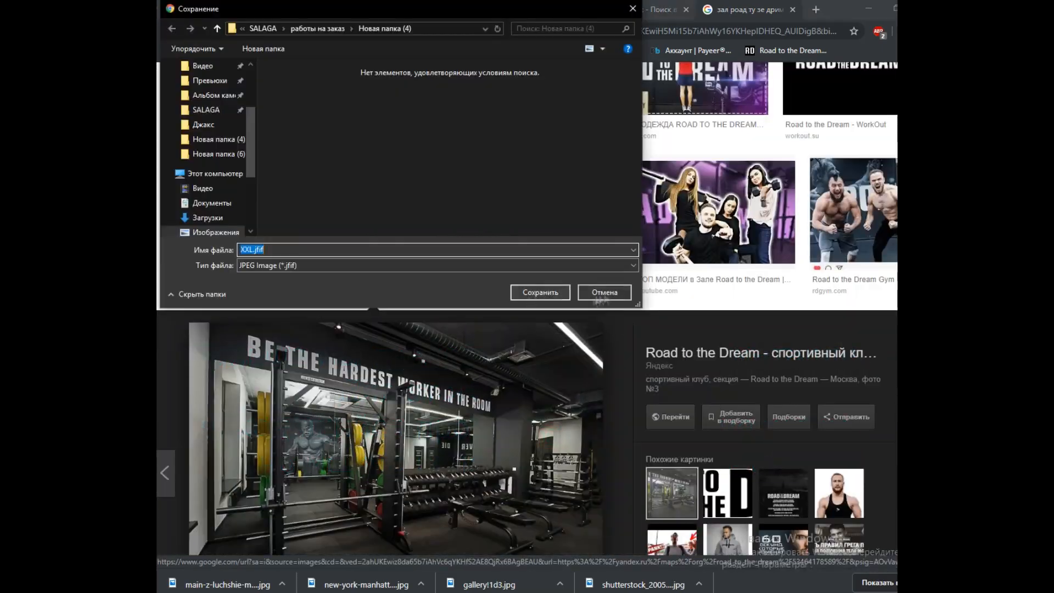
{"action": "left_click", "coordinate": [541, 292]}
Save the gym photo with the "LEGENDARY" wall lettering from the image results as a source for the metal reflection
{"action": "scroll", "coordinate": [678, 372], "scroll_direction": "up", "scroll_amount": 1}
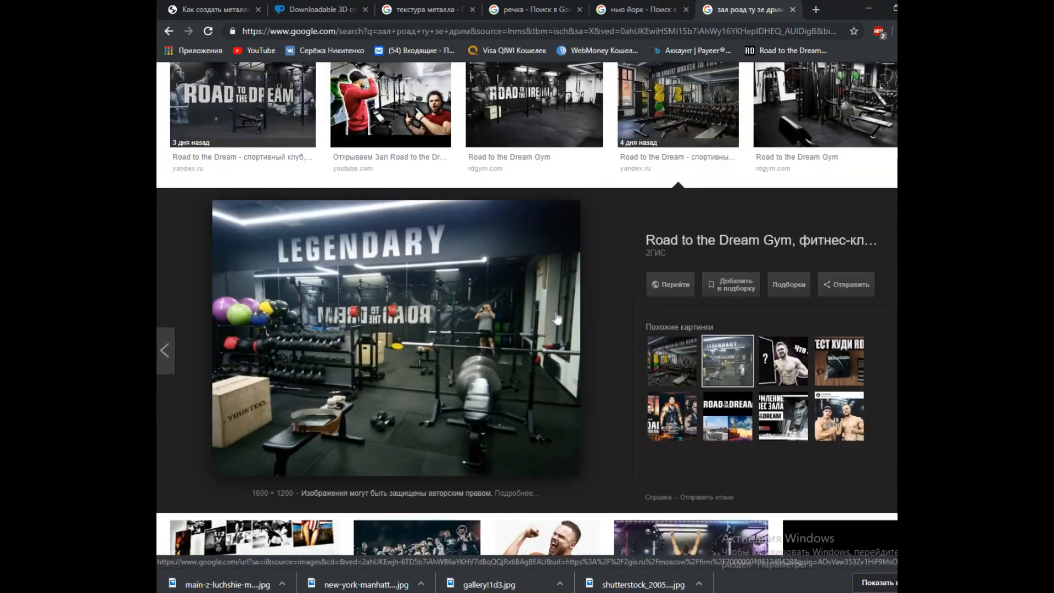
{"action": "right_click", "coordinate": [550, 312]}
{"action": "left_click", "coordinate": [637, 420]}
{"action": "left_click", "coordinate": [541, 292]}
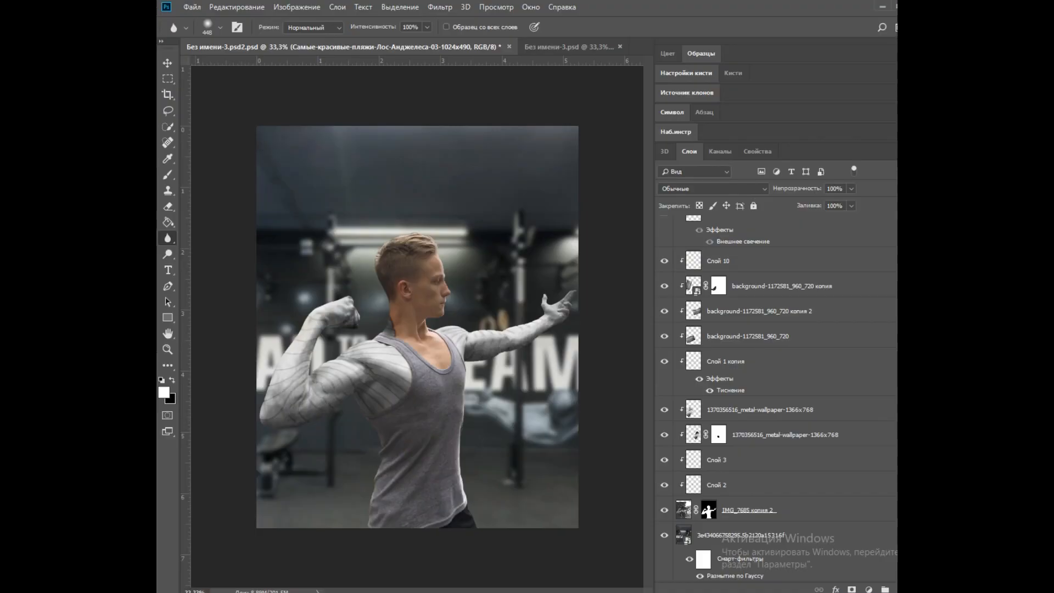
Back in Photoshop, delete the clipped copy of the Los Angeles beach layer and hide Слой 10
{"action": "scroll", "coordinate": [774, 384], "scroll_direction": "up", "scroll_amount": 5}
{"action": "left_click", "coordinate": [720, 363]}
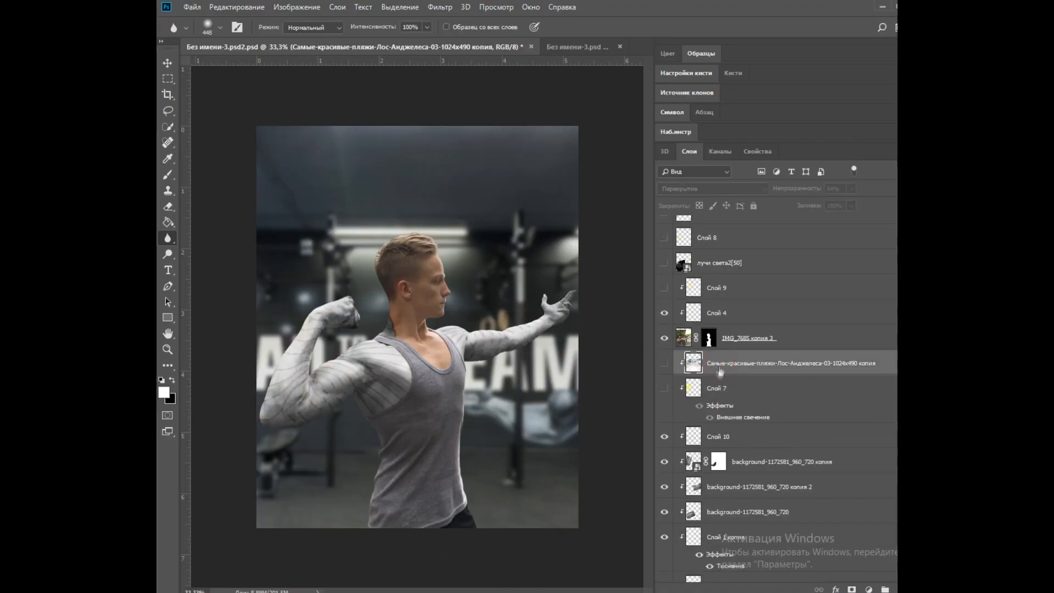
{"action": "key", "text": "Delete"}
{"action": "left_click", "coordinate": [741, 409]}
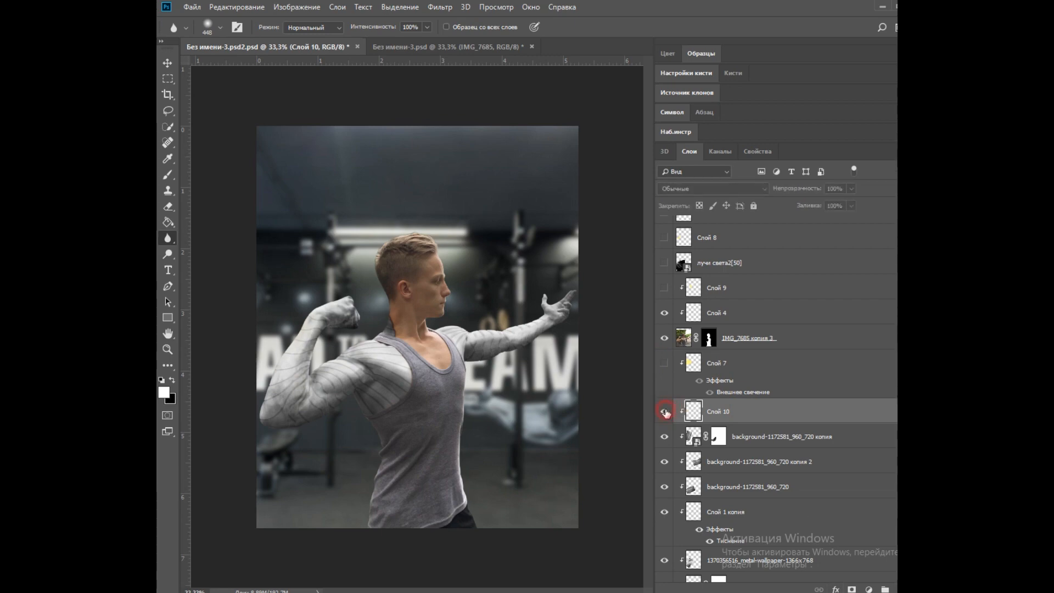
Add a clipped layer above Слой 10 and place the "LEGENDARY" gym photo there, shifted slightly down over the arms
{"action": "key", "text": "ctrl+shift+alt+n"}
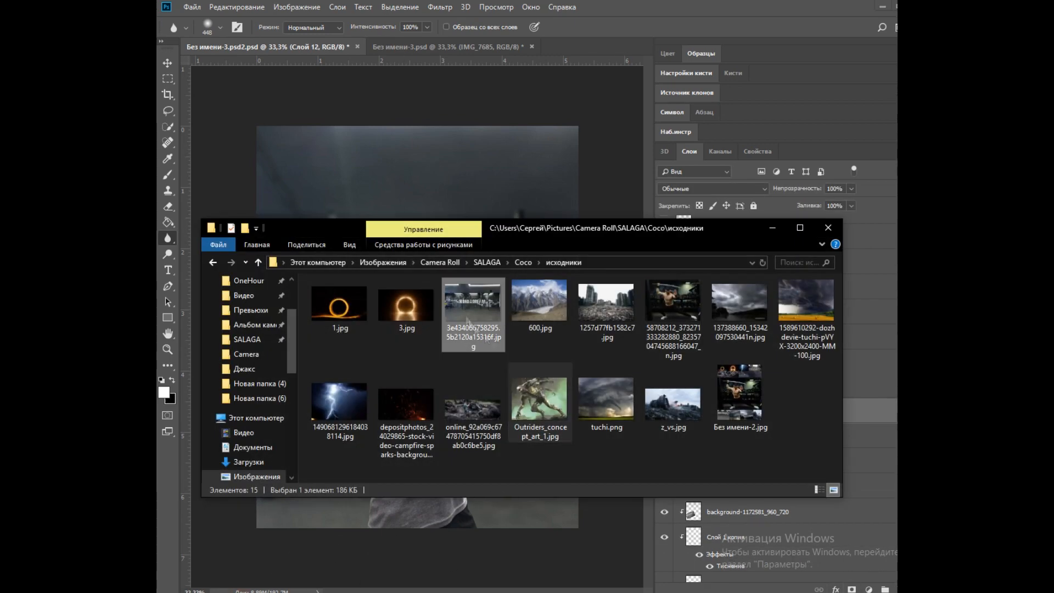
{"action": "left_click", "coordinate": [246, 373]}
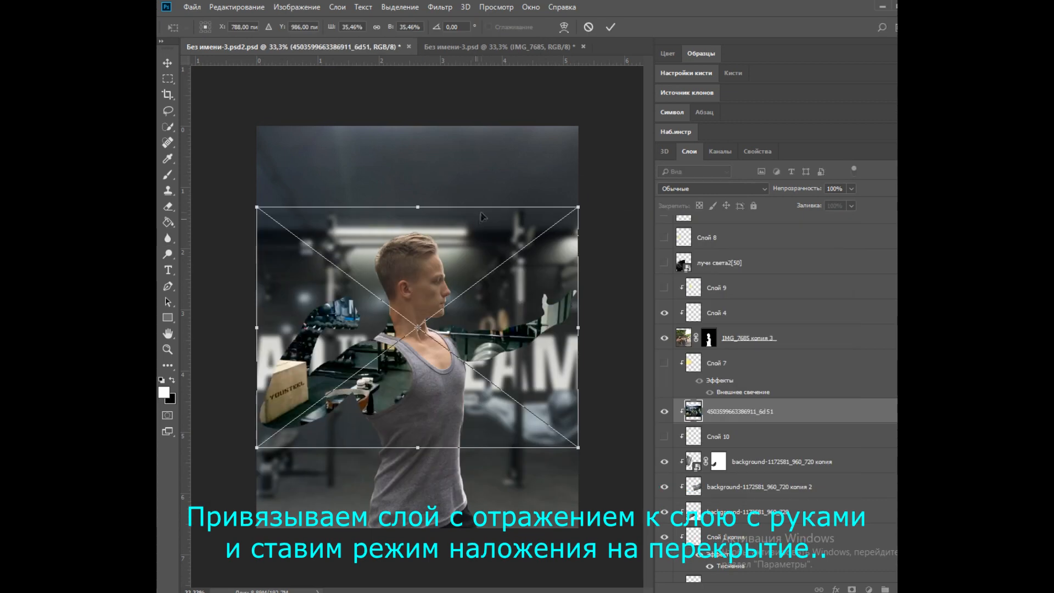
{"action": "left_click_drag", "start_coordinate": [481, 217], "coordinate": [488, 251]}
{"action": "key", "text": "Return"}
Set the gym reflection layer's blend mode to Перекрытие and lower its fill to 11%
{"action": "left_click", "coordinate": [695, 188]}
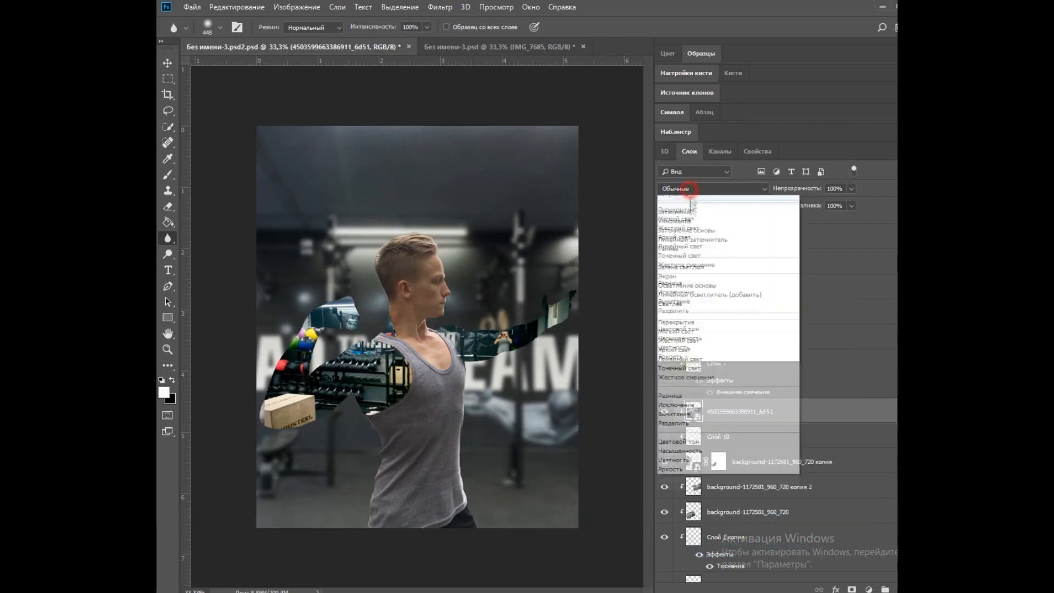
{"action": "left_click", "coordinate": [671, 338]}
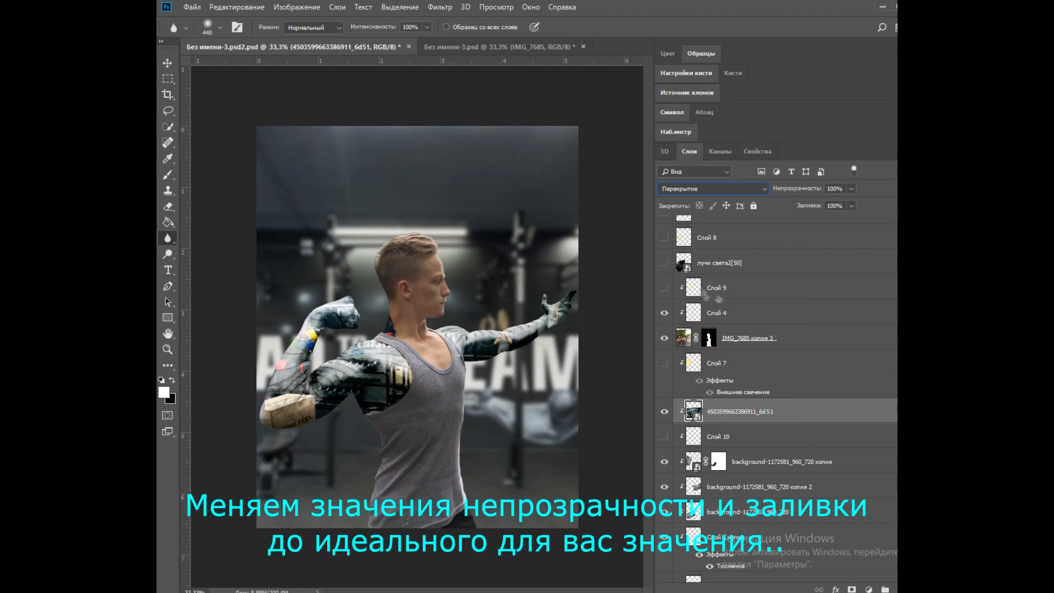
{"action": "left_click_drag", "start_coordinate": [797, 211], "coordinate": [809, 212]}
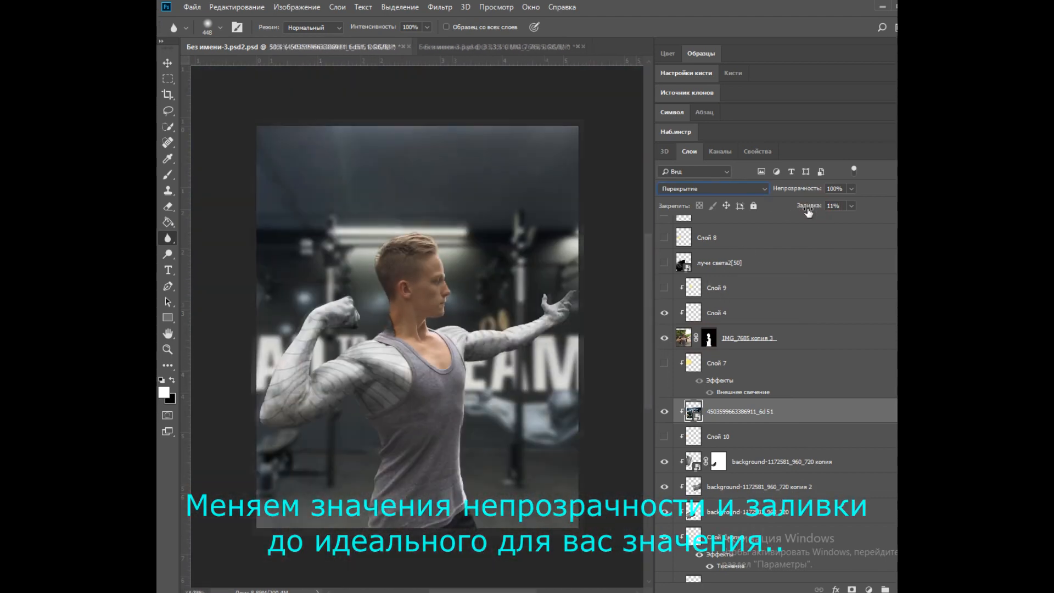
Warp the gym reflection, pulling the mesh side by the outstretched arm inward to follow the arm's shape
{"action": "left_click", "coordinate": [236, 7]}
{"action": "mouse_move", "coordinate": [307, 276]}
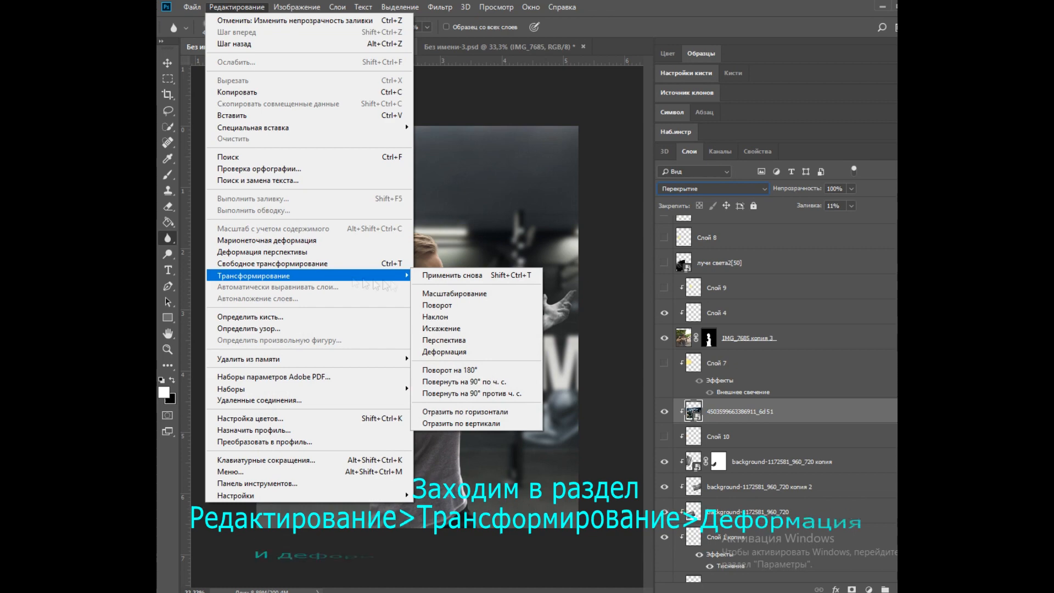
{"action": "left_click", "coordinate": [487, 352]}
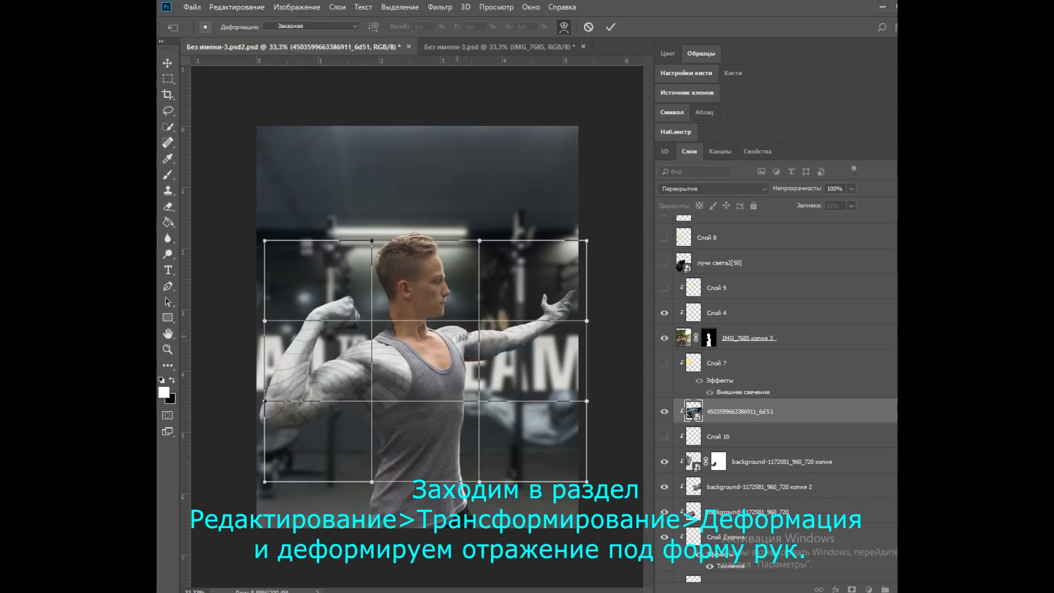
{"action": "left_click_drag", "start_coordinate": [587, 241], "coordinate": [546, 246]}
{"action": "left_click_drag", "start_coordinate": [587, 321], "coordinate": [569, 323]}
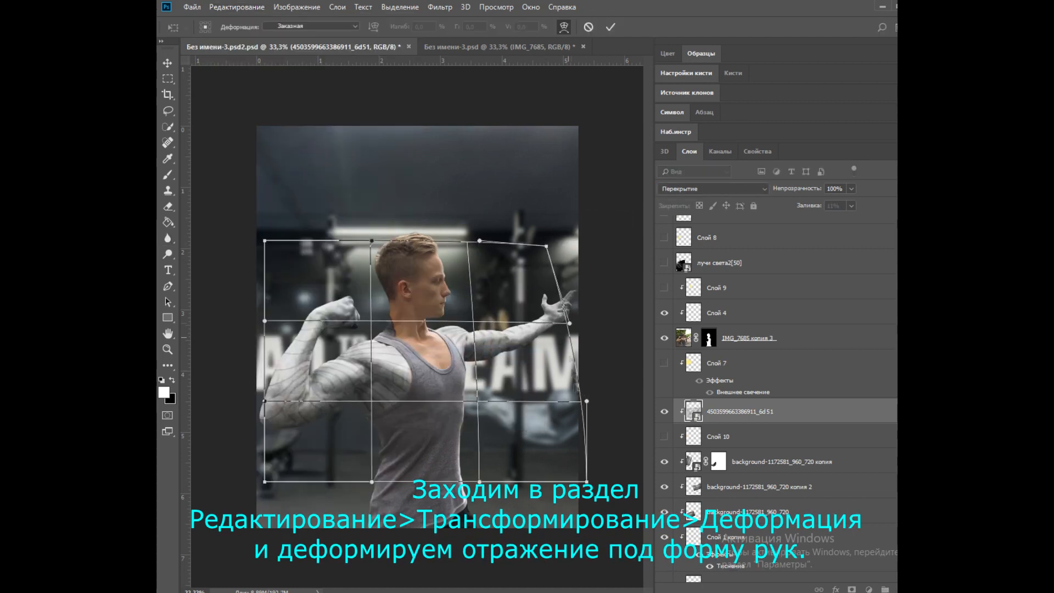
{"action": "left_click_drag", "start_coordinate": [587, 402], "coordinate": [542, 387]}
{"action": "left_click_drag", "start_coordinate": [587, 482], "coordinate": [514, 459]}
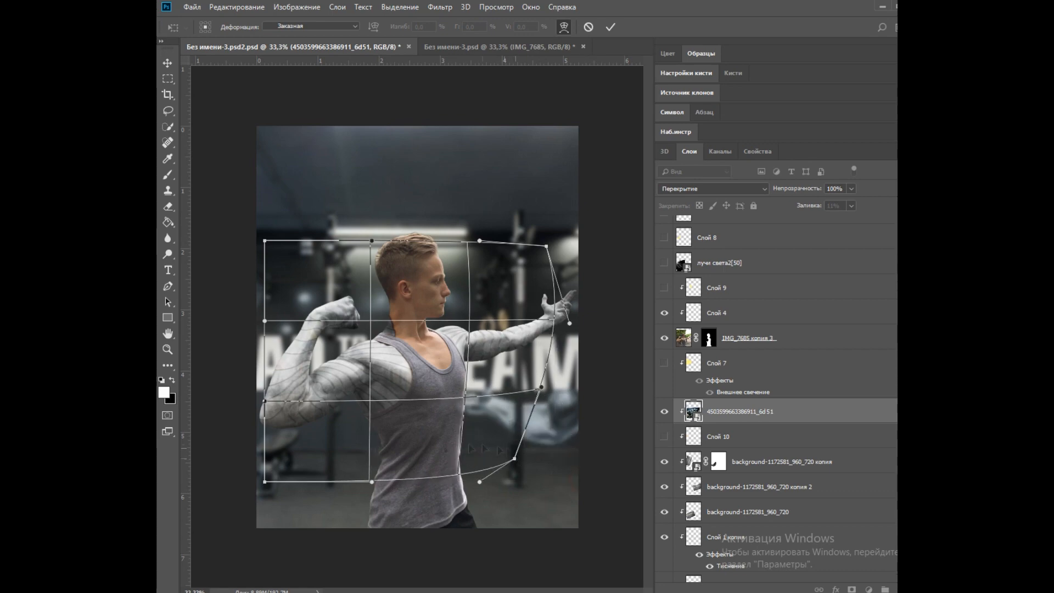
Bend the reflection's lower edge, center and the corners beside the raised arm to fit the body, and apply the warp
{"action": "left_click_drag", "start_coordinate": [372, 482], "coordinate": [427, 435]}
{"action": "left_click_drag", "start_coordinate": [358, 321], "coordinate": [379, 330]}
{"action": "left_click_drag", "start_coordinate": [459, 420], "coordinate": [477, 421]}
{"action": "left_click_drag", "start_coordinate": [265, 243], "coordinate": [312, 253]}
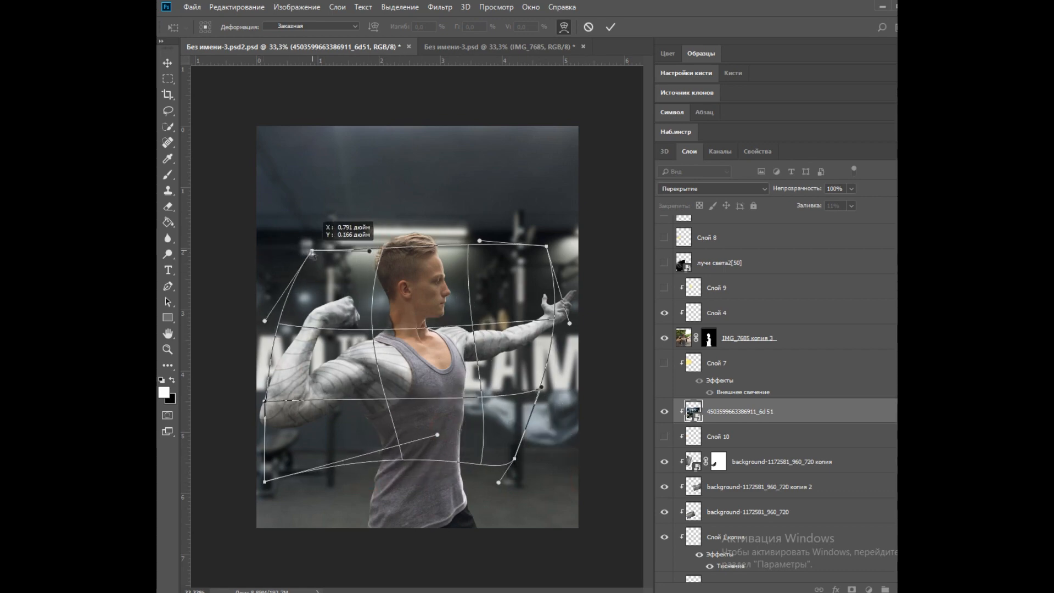
{"action": "left_click_drag", "start_coordinate": [265, 483], "coordinate": [318, 497]}
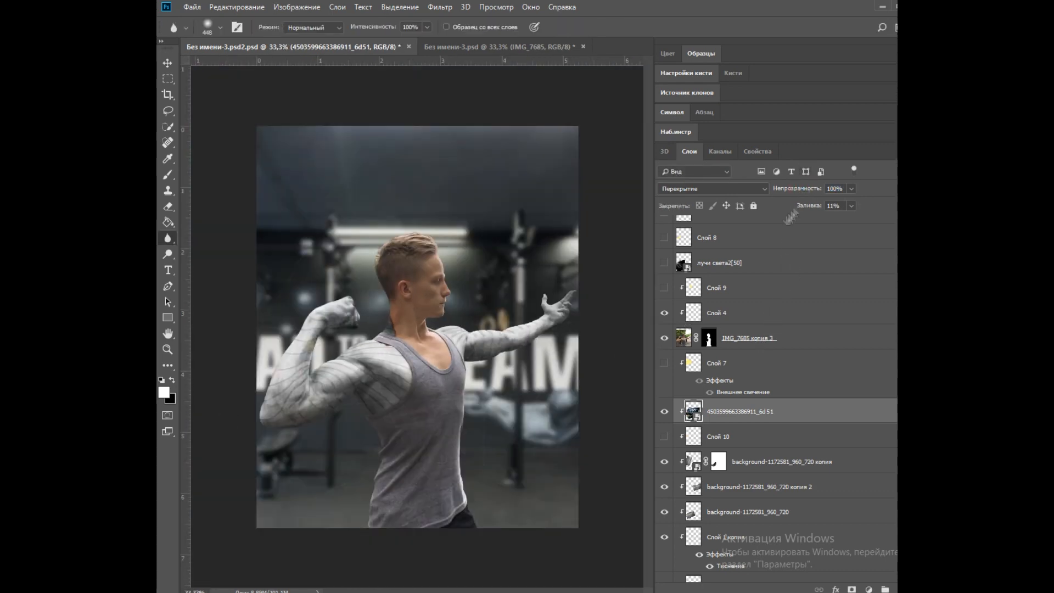
Fine-tune the fill of the warped gym reflection layer and check the result on the metal arms
{"action": "mouse_move", "coordinate": [808, 208]}
{"action": "left_mouse_down"}
{"action": "mouse_move", "coordinate": [821, 208]}
{"action": "mouse_move", "coordinate": [791, 209]}
{"action": "left_mouse_up"}
{"action": "left_click_drag", "start_coordinate": [810, 204], "coordinate": [808, 205]}
{"action": "key", "text": "ctrl+plus"}
{"action": "left_click_drag", "start_coordinate": [537, 590], "coordinate": [505, 585]}
{"action": "key", "text": "ctrl+minus"}
Dodge the man's head edges on the IMG_7685 копия 3 layer using the Тени range, a 10 px brush and 100% exposure
{"action": "left_click", "coordinate": [682, 338]}
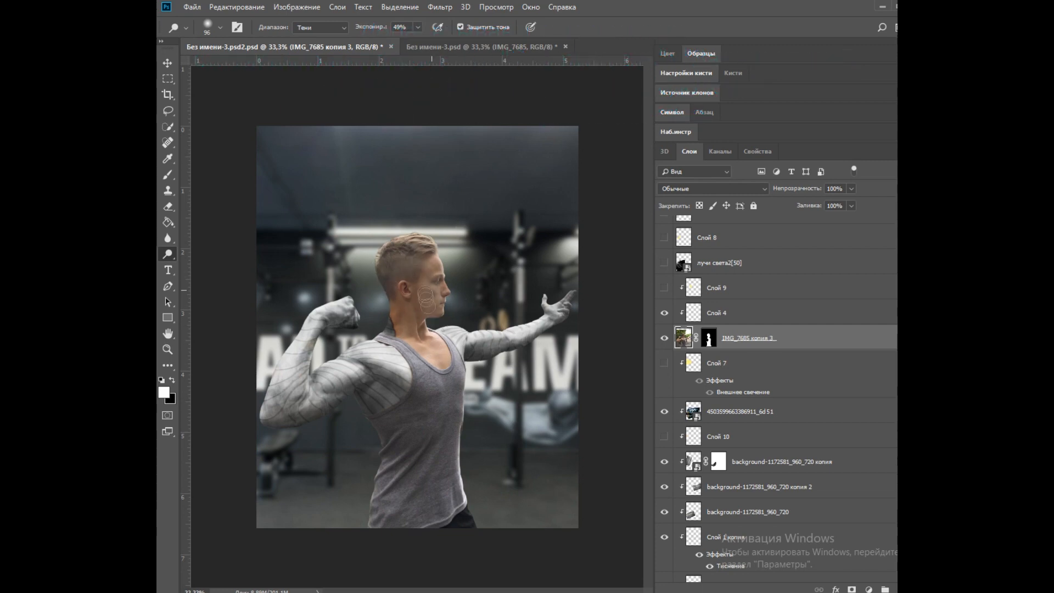
{"action": "key", "text": "ctrl+z"}
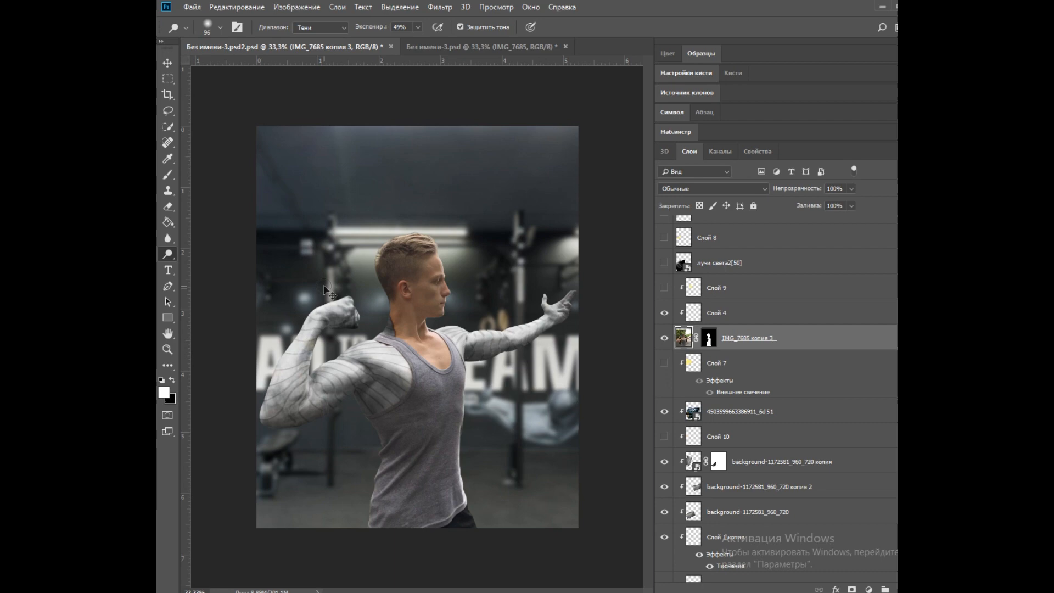
{"action": "key", "text": "ctrl+1"}
{"action": "scroll", "coordinate": [327, 288], "scroll_direction": "up", "scroll_amount": 3}
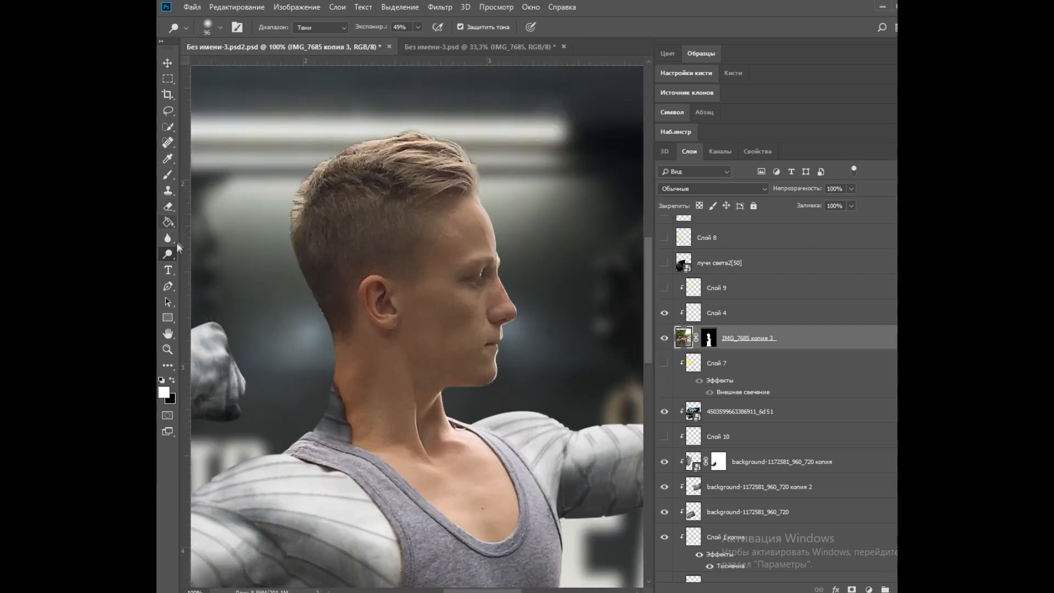
{"action": "left_click", "coordinate": [217, 27]}
{"action": "key", "text": "Return"}
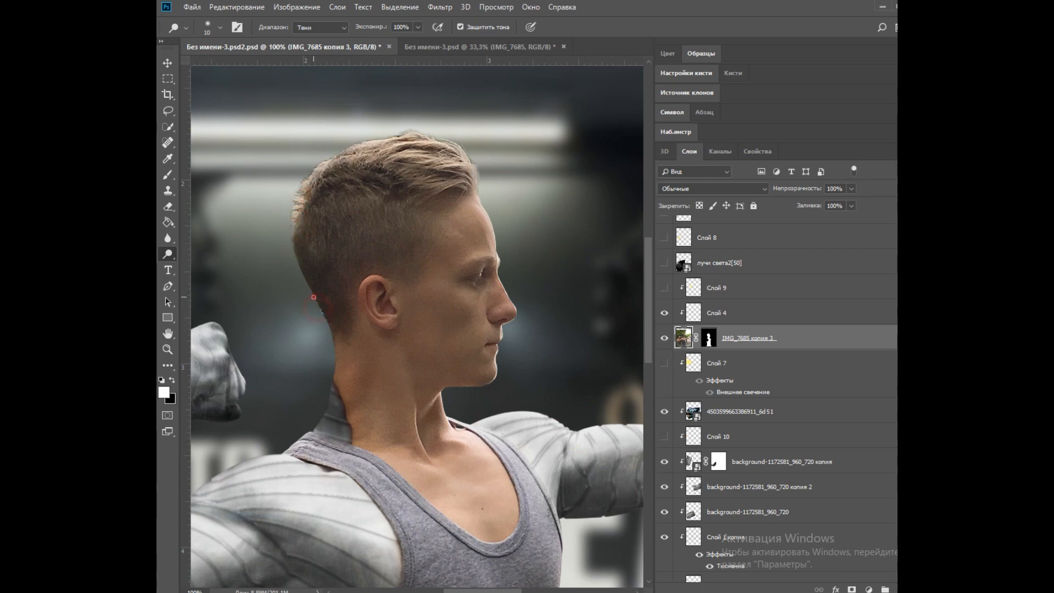
{"action": "key", "text": "ctrl+minus"}
{"action": "key", "text": "ctrl+minus"}
{"action": "key", "text": "ctrl+minus"}
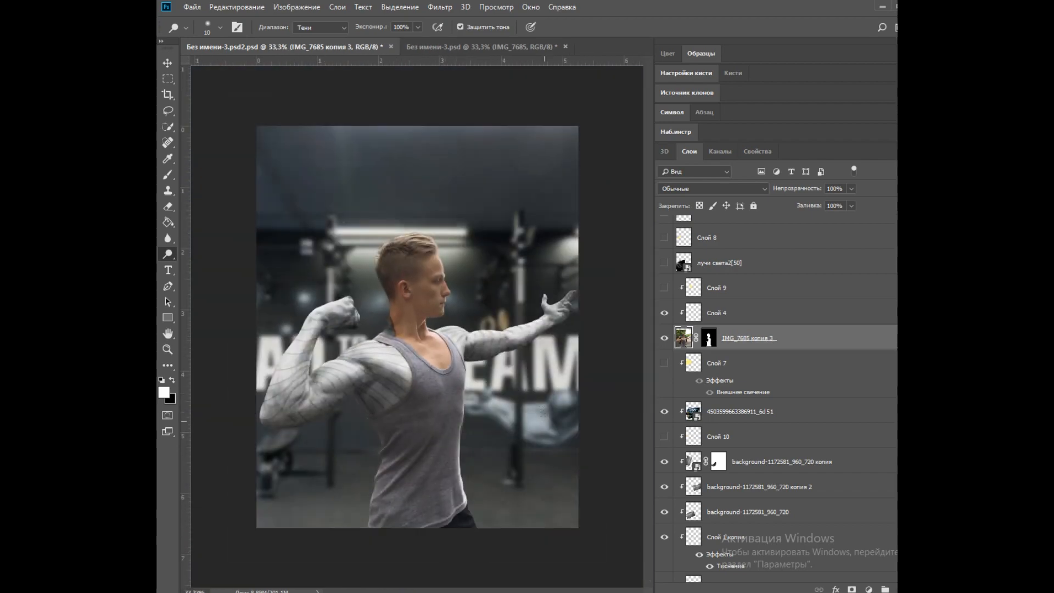
Examine the raised arm, head, neck and chest up close and compare the lighting with the full composition
{"action": "key", "text": "ctrl+plus"}
{"action": "key", "text": "ctrl+plus"}
{"action": "key", "text": "ctrl+plus"}
{"action": "scroll", "coordinate": [506, 320], "scroll_direction": "down", "scroll_amount": 2}
{"action": "scroll", "coordinate": [506, 320], "scroll_direction": "left", "scroll_amount": 5}
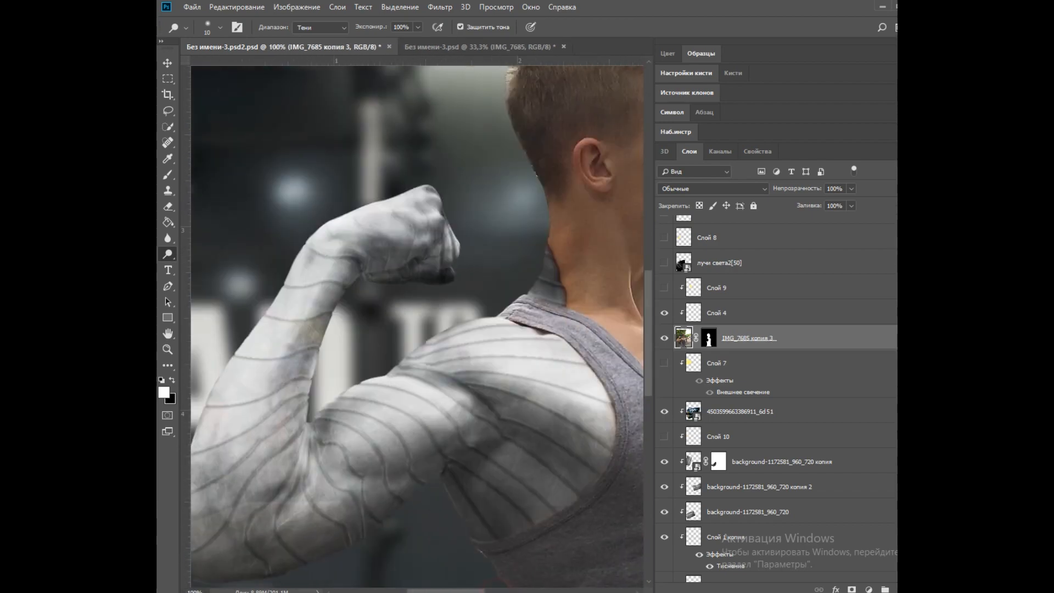
{"action": "scroll", "coordinate": [506, 320], "scroll_direction": "right", "scroll_amount": 4}
{"action": "scroll", "coordinate": [503, 234], "scroll_direction": "right", "scroll_amount": 5}
{"action": "scroll", "coordinate": [503, 234], "scroll_direction": "left", "scroll_amount": 5}
{"action": "scroll", "coordinate": [503, 235], "scroll_direction": "up", "scroll_amount": 2}
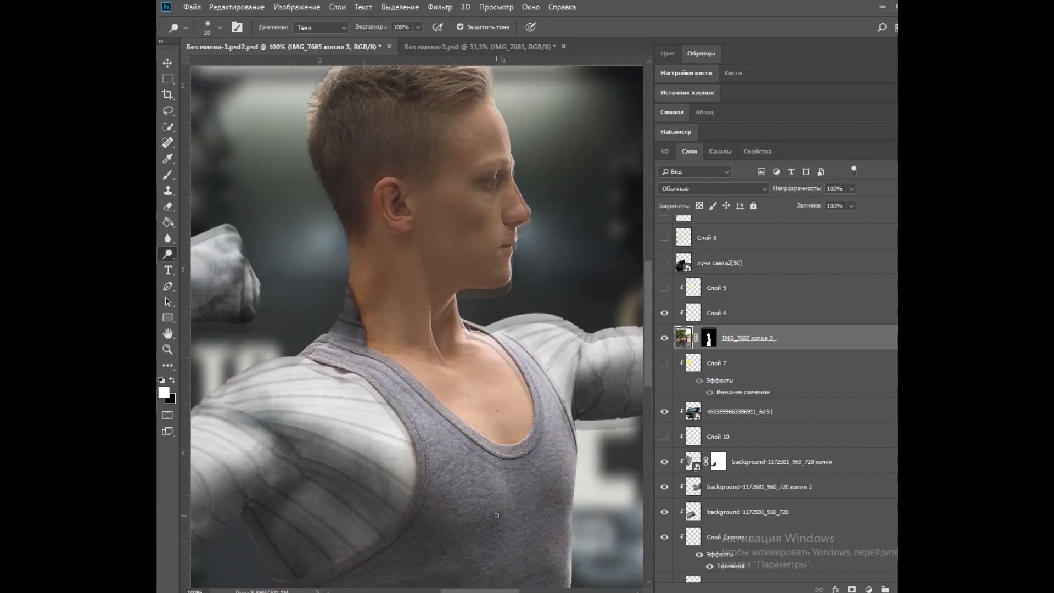
{"action": "key", "text": "ctrl+minus"}
{"action": "key", "text": "ctrl+minus"}
{"action": "key", "text": "ctrl+minus"}
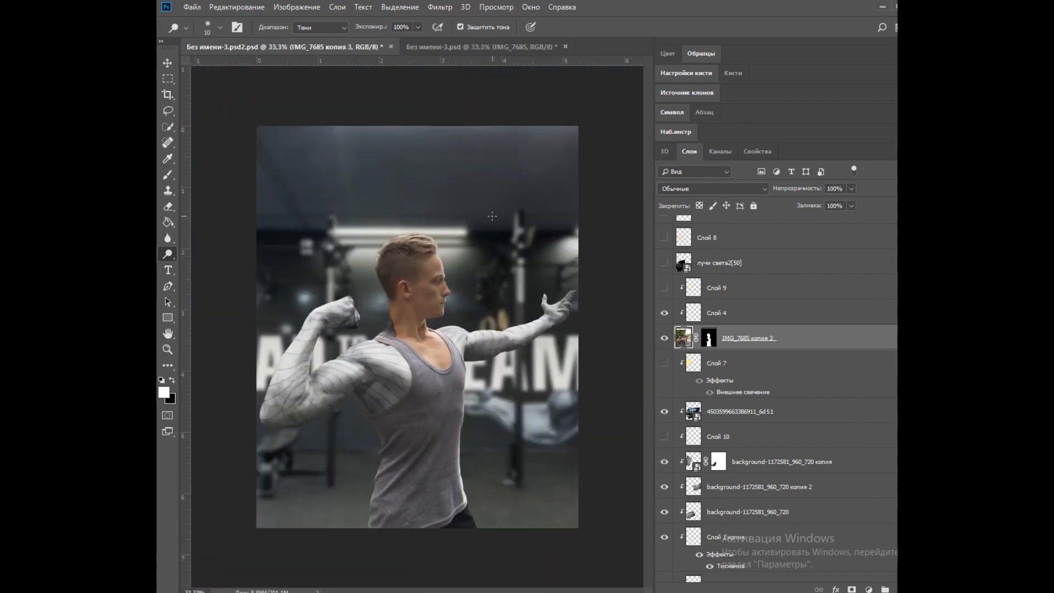
Select the IMG_7685 копия 2 layer to retouch the light and shadow on the metal arms
{"action": "key", "text": "ctrl+plus"}
{"action": "key", "text": "ctrl+minus"}
{"action": "key", "text": "ctrl+plus"}
{"action": "key", "text": "ctrl+plus"}
{"action": "key", "text": "ctrl+plus"}
{"action": "left_click_drag", "start_coordinate": [452, 591], "coordinate": [430, 591]}
{"action": "scroll", "coordinate": [750, 356], "scroll_direction": "down", "scroll_amount": 4}
{"action": "left_click", "coordinate": [686, 459]}
{"action": "key", "text": "ctrl+minus"}
{"action": "key", "text": "ctrl+minus"}
{"action": "key", "text": "ctrl+minus"}
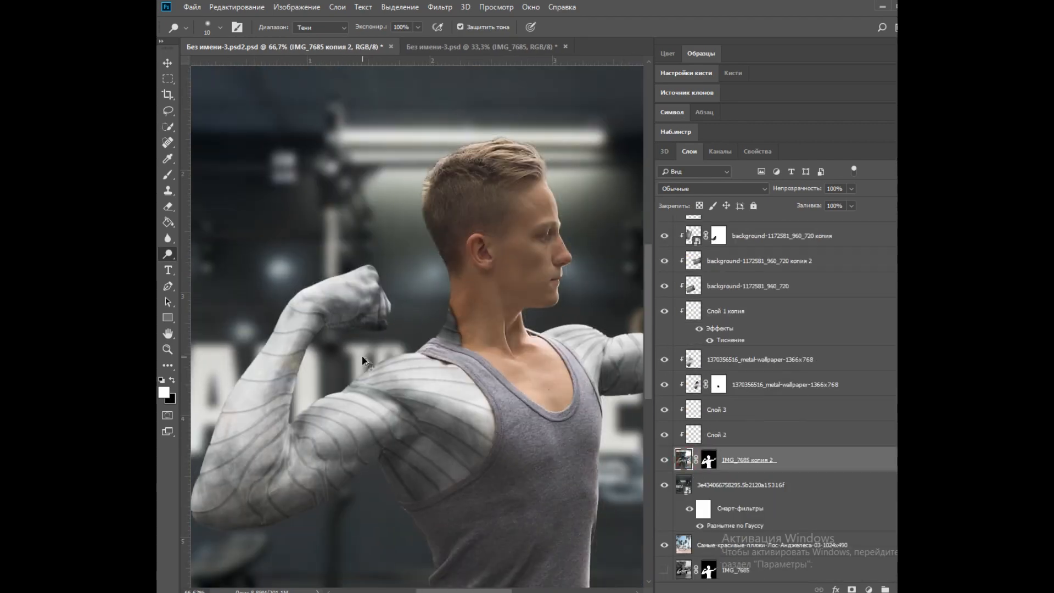
Burn the shading around the raised arm's shoulder and armpit using the Средние тона range, a 187 px brush and 100% exposure
{"action": "key", "text": "ctrl+plus"}
{"action": "key", "text": "ctrl+plus"}
{"action": "key", "text": "ctrl+plus"}
{"action": "scroll", "coordinate": [351, 433], "scroll_direction": "down", "scroll_amount": 1}
{"action": "left_click_drag", "start_coordinate": [350, 433], "coordinate": [501, 394]}
{"action": "left_click", "coordinate": [219, 266]}
{"action": "left_click", "coordinate": [219, 27]}
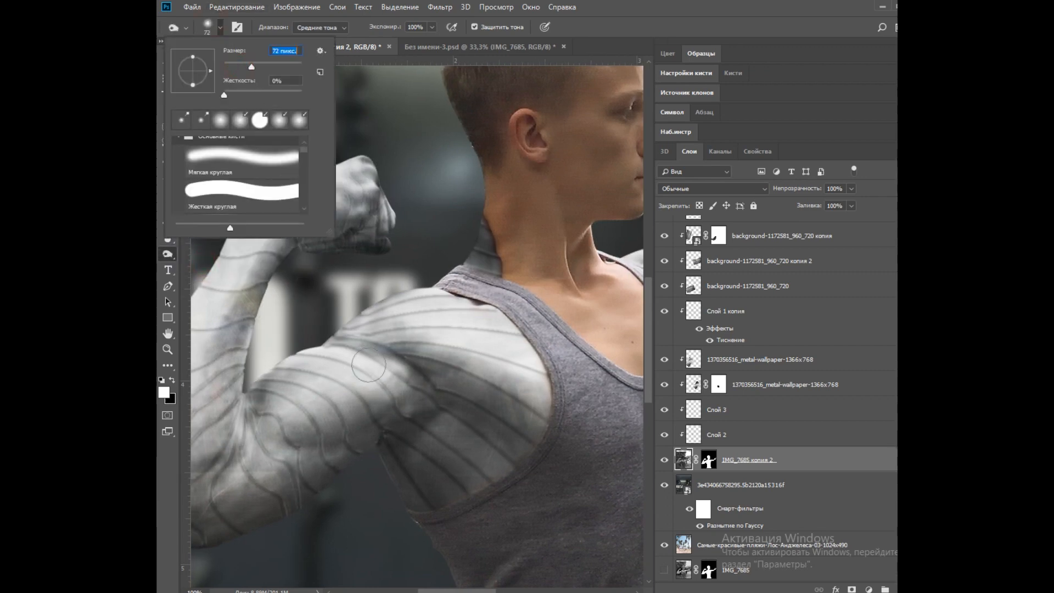
{"action": "key", "text": "Return"}
{"action": "scroll", "coordinate": [369, 494], "scroll_direction": "down", "scroll_amount": 3}
{"action": "left_click", "coordinate": [365, 359]}
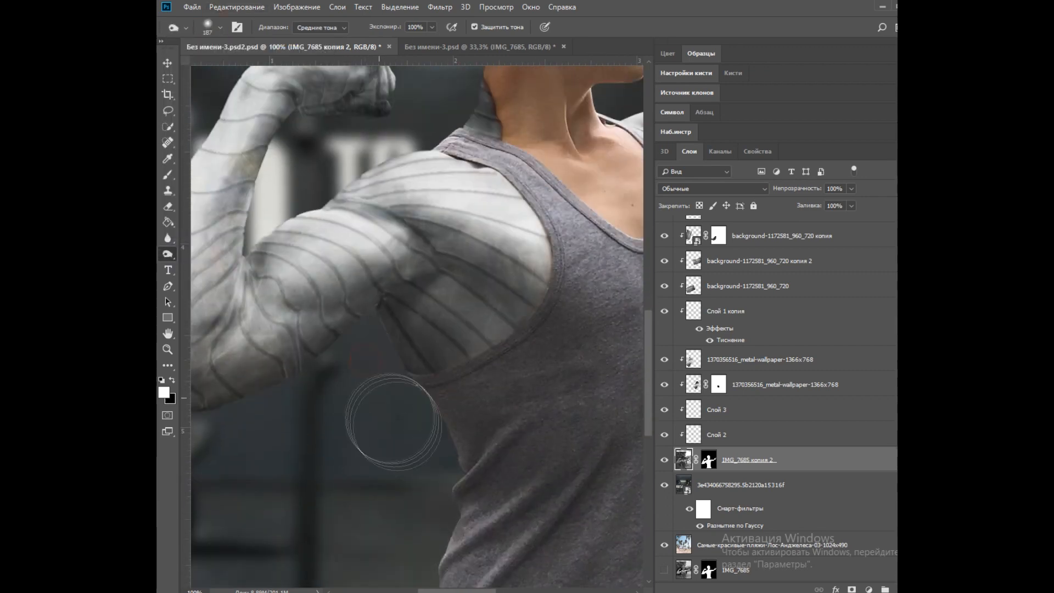
Burn the raised arm's forearm and elbow with the 187 px brush to deepen the metal shading
{"action": "key", "text": "ctrl+minus"}
{"action": "key", "text": "ctrl+minus"}
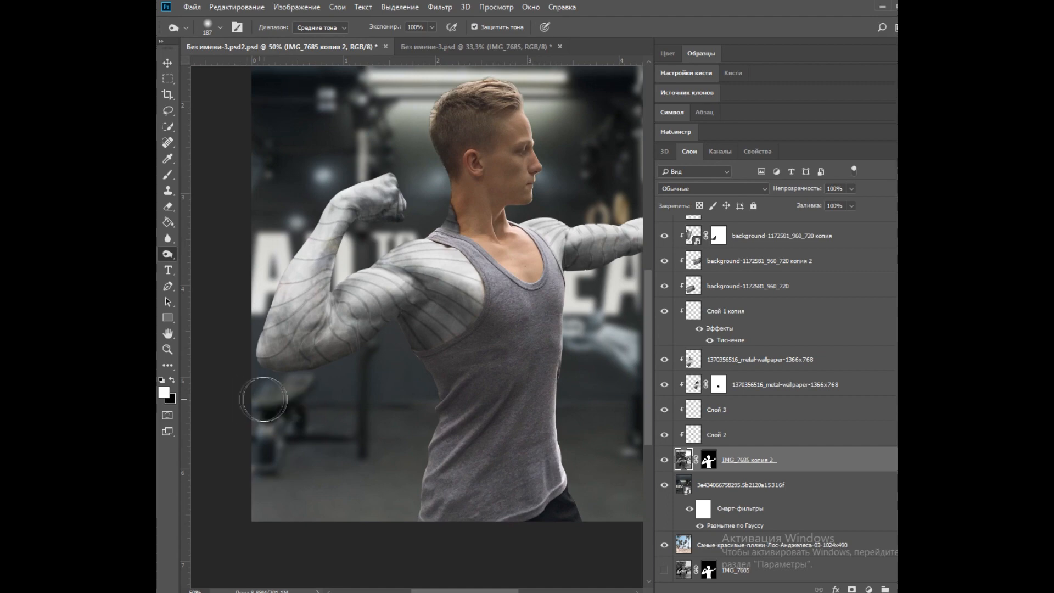
{"action": "left_click_drag", "start_coordinate": [428, 591], "coordinate": [433, 591]}
{"action": "left_click", "coordinate": [265, 230]}
{"action": "mouse_move", "coordinate": [283, 219]}
{"action": "left_mouse_down"}
{"action": "mouse_move", "coordinate": [266, 355]}
{"action": "mouse_move", "coordinate": [333, 212]}
{"action": "left_mouse_up"}
{"action": "key", "text": "ctrl+plus"}
{"action": "key", "text": "ctrl+plus"}
{"action": "left_click_drag", "start_coordinate": [447, 591], "coordinate": [404, 591]}
{"action": "scroll", "coordinate": [394, 508], "scroll_direction": "up", "scroll_amount": 2}
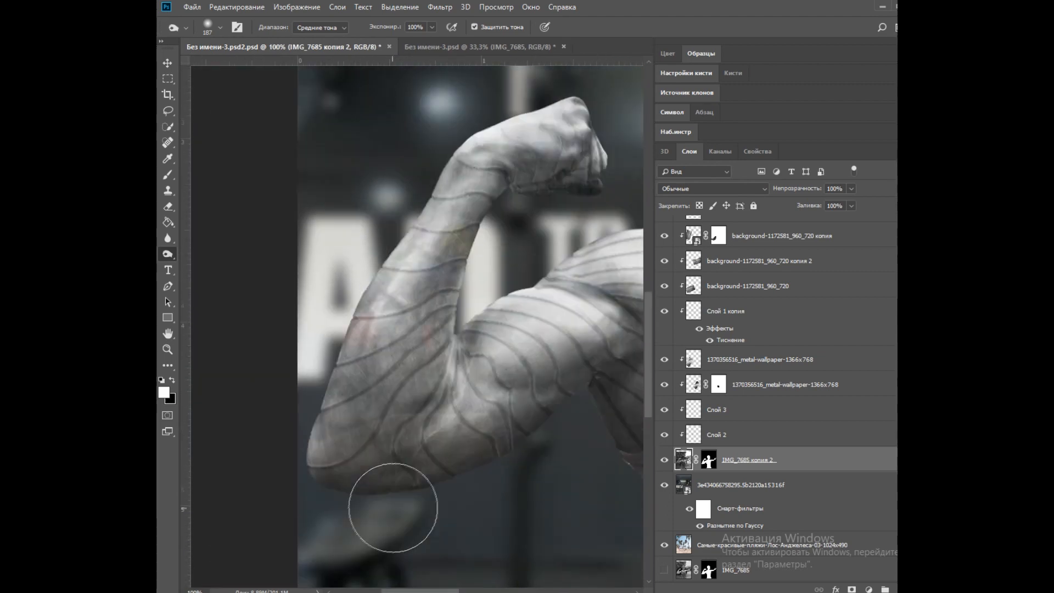
{"action": "scroll", "coordinate": [393, 508], "scroll_direction": "up", "scroll_amount": 2}
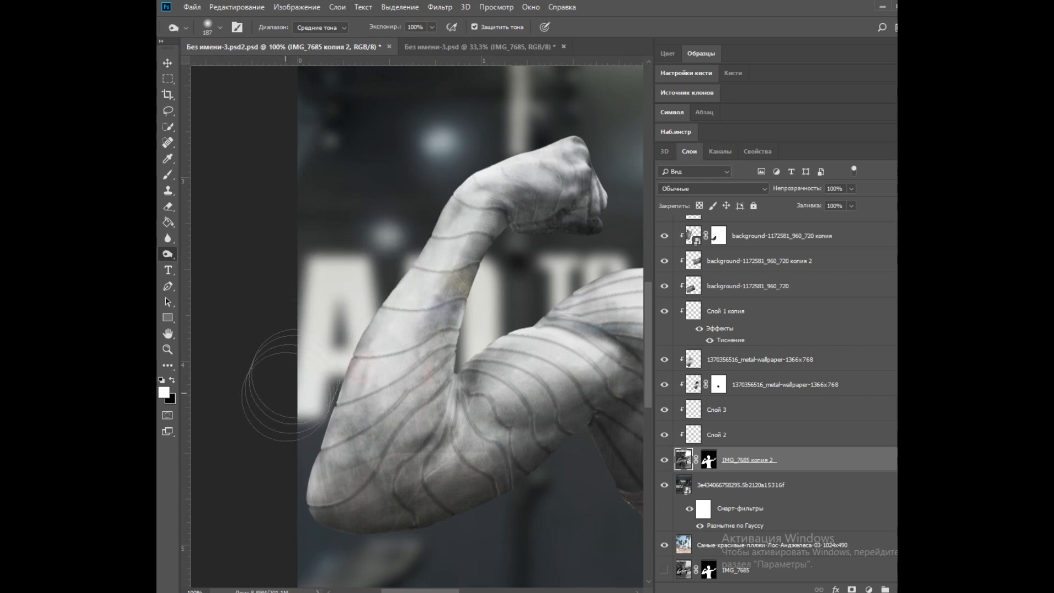
{"action": "scroll", "coordinate": [280, 308], "scroll_direction": "up", "scroll_amount": 2}
Try a long Burn stroke down the raised forearm from the wrist to the elbow
{"action": "key", "text": "ctrl+minus"}
{"action": "key", "text": "ctrl+minus"}
{"action": "key", "text": "ctrl+plus"}
{"action": "key", "text": "ctrl+plus"}
{"action": "mouse_move", "coordinate": [508, 165]}
{"action": "left_mouse_down"}
{"action": "mouse_move", "coordinate": [516, 203]}
{"action": "mouse_move", "coordinate": [390, 412]}
{"action": "mouse_move", "coordinate": [423, 467]}
{"action": "left_mouse_up"}
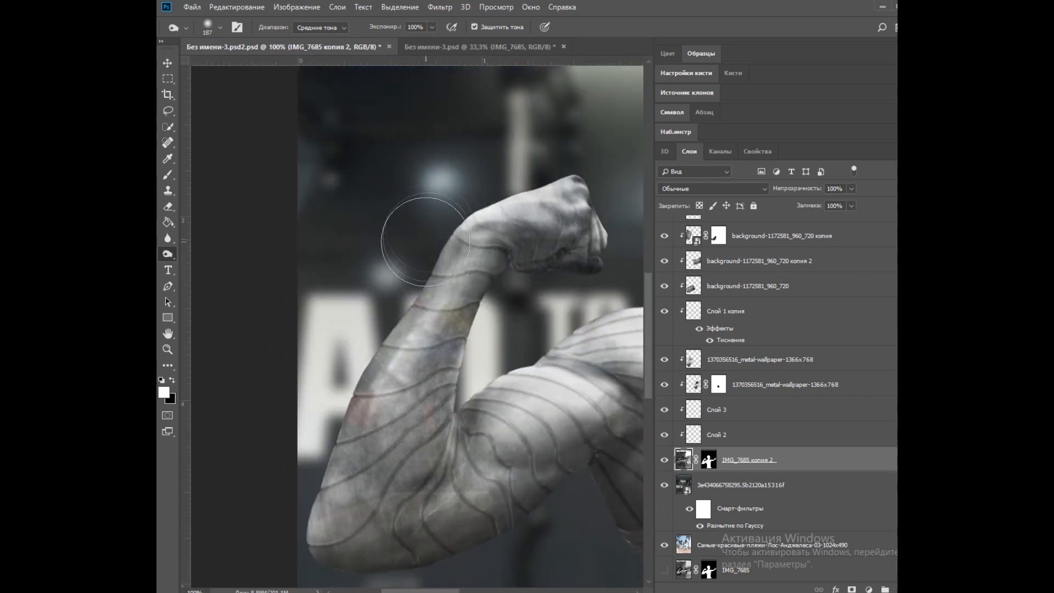
{"action": "key", "text": "ctrl+z"}
Burn the shading on the outstretched arm near the shoulder and check it in the full composition
{"action": "left_click_drag", "start_coordinate": [437, 588], "coordinate": [542, 589]}
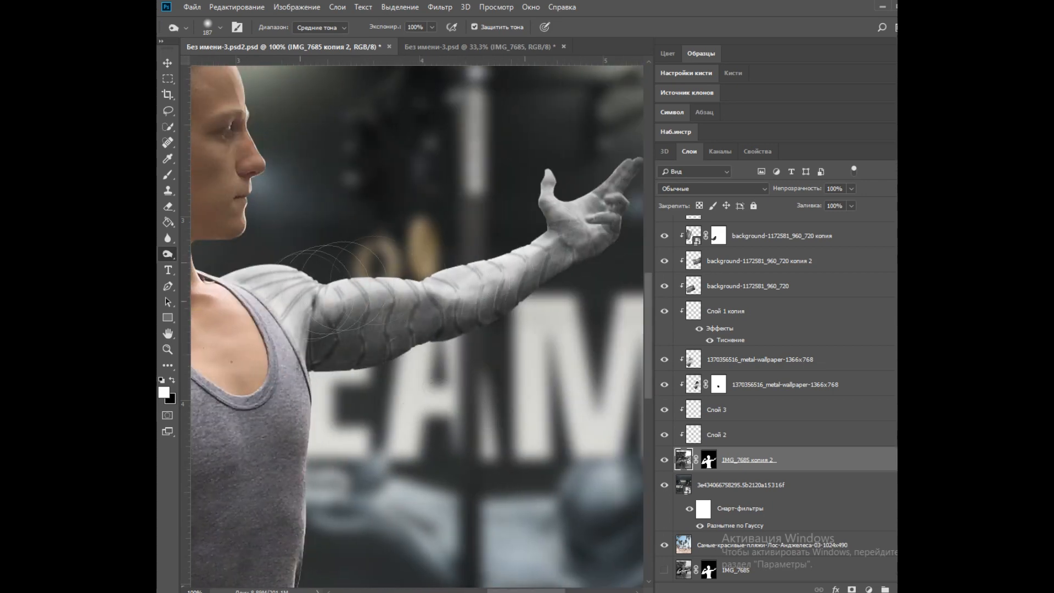
{"action": "key", "text": "ctrl+minus"}
{"action": "key", "text": "ctrl+minus"}
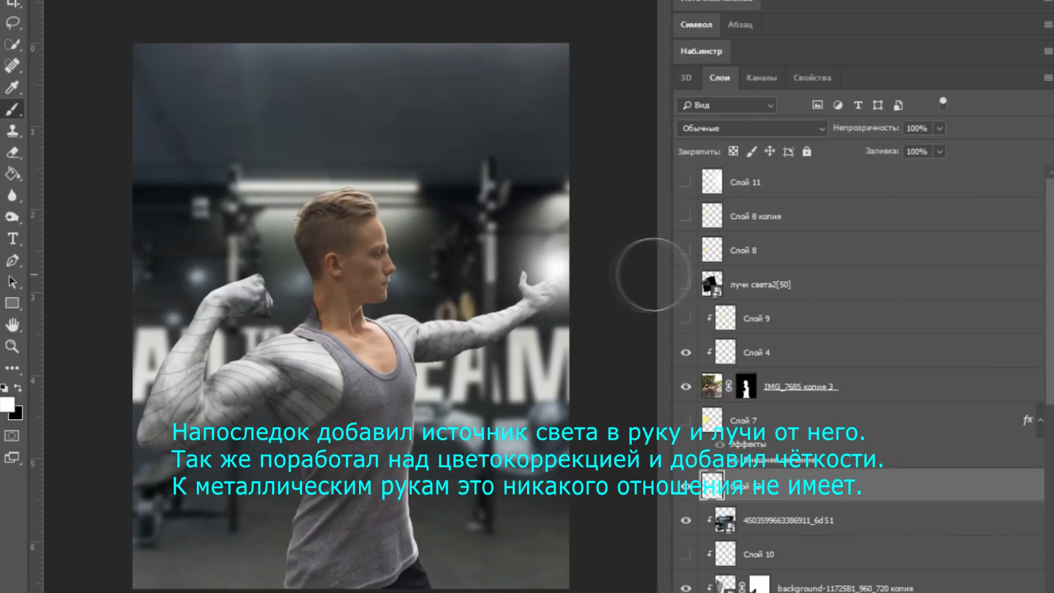
Add a soft white glow at the outstretched hand on a new layer, with blend mode Экран and 86% opacity
{"action": "left_click", "coordinate": [384, 1]}
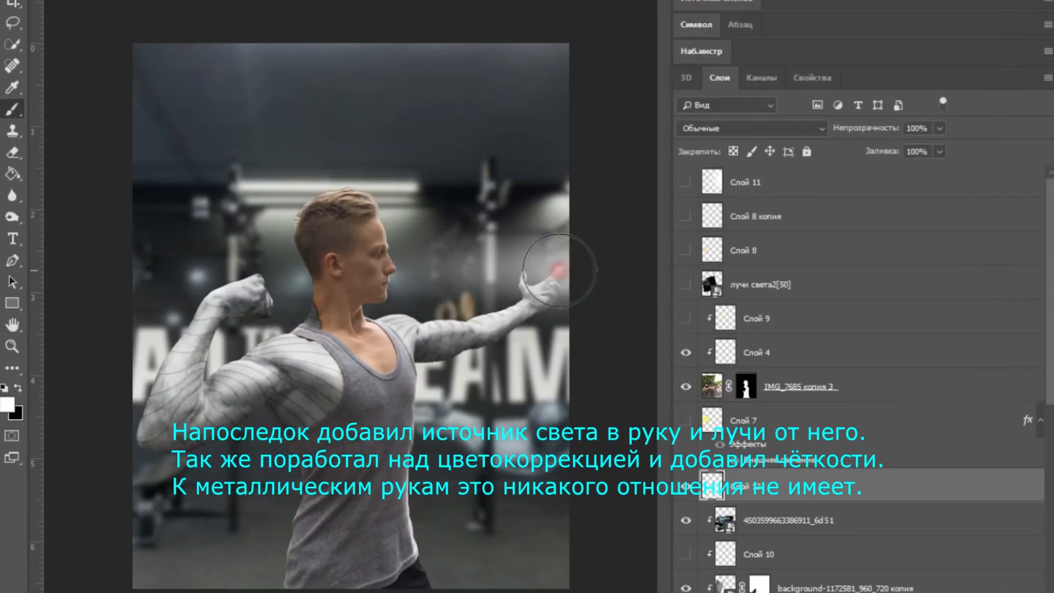
{"action": "key", "text": "ctrl+shift+alt+n"}
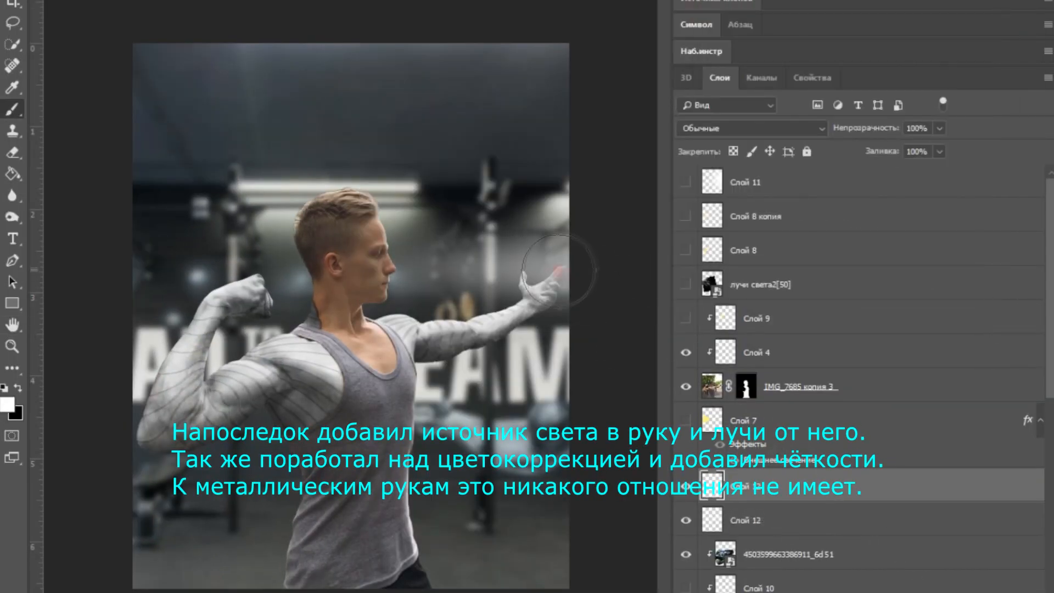
{"action": "left_click", "coordinate": [554, 271]}
{"action": "left_click_drag", "start_coordinate": [880, 133], "coordinate": [873, 133]}
{"action": "left_click", "coordinate": [751, 129]}
{"action": "left_click", "coordinate": [708, 271]}
{"action": "left_click", "coordinate": [358, 214]}
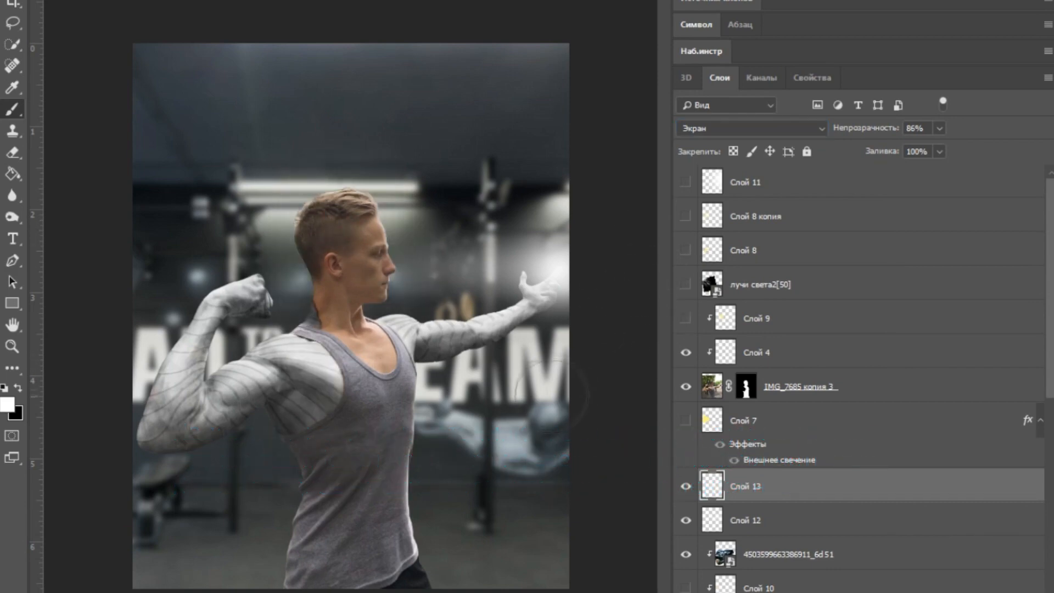
Burn the lower back edge of the tank top on the IMG_7685 копия 3 layer
{"action": "left_click", "coordinate": [796, 387]}
{"action": "key", "text": "o"}
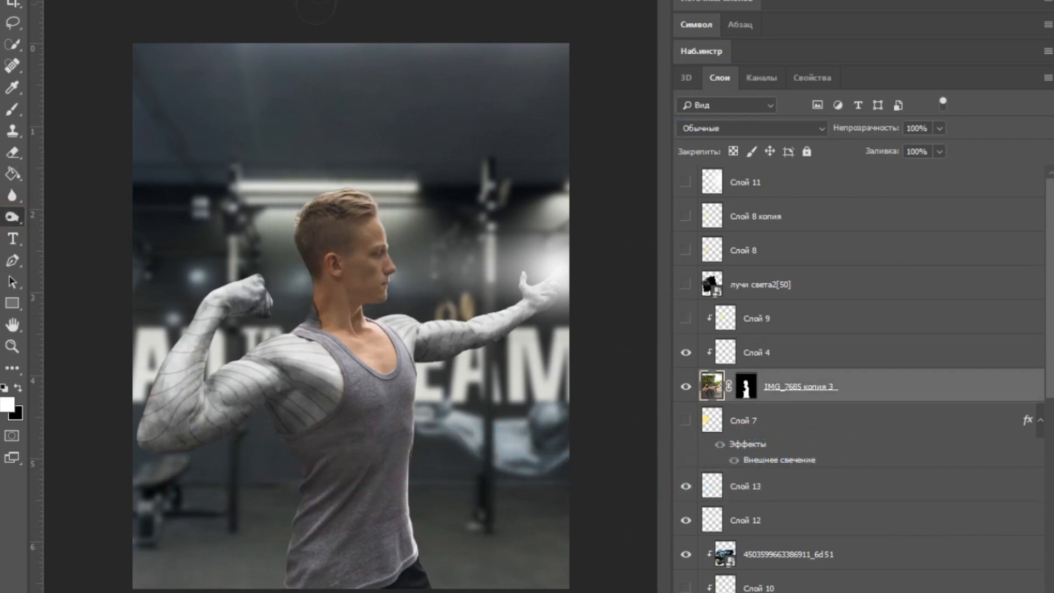
{"action": "mouse_move", "coordinate": [289, 520]}
{"action": "left_mouse_down"}
{"action": "mouse_move", "coordinate": [319, 527]}
{"action": "mouse_move", "coordinate": [256, 542]}
{"action": "left_mouse_up"}
Show Слой 11, move it directly above Слой 4 in the clipping group, and set its opacity to 13%
{"action": "left_click", "coordinate": [685, 182]}
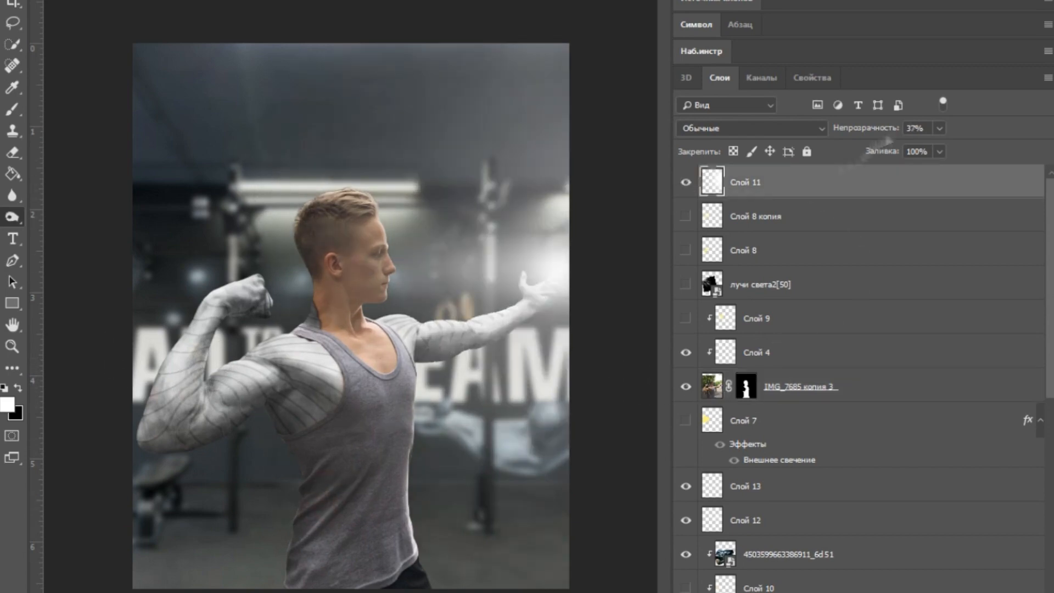
{"action": "left_click_drag", "start_coordinate": [706, 182], "coordinate": [705, 318]}
{"action": "left_click", "coordinate": [903, 128]}
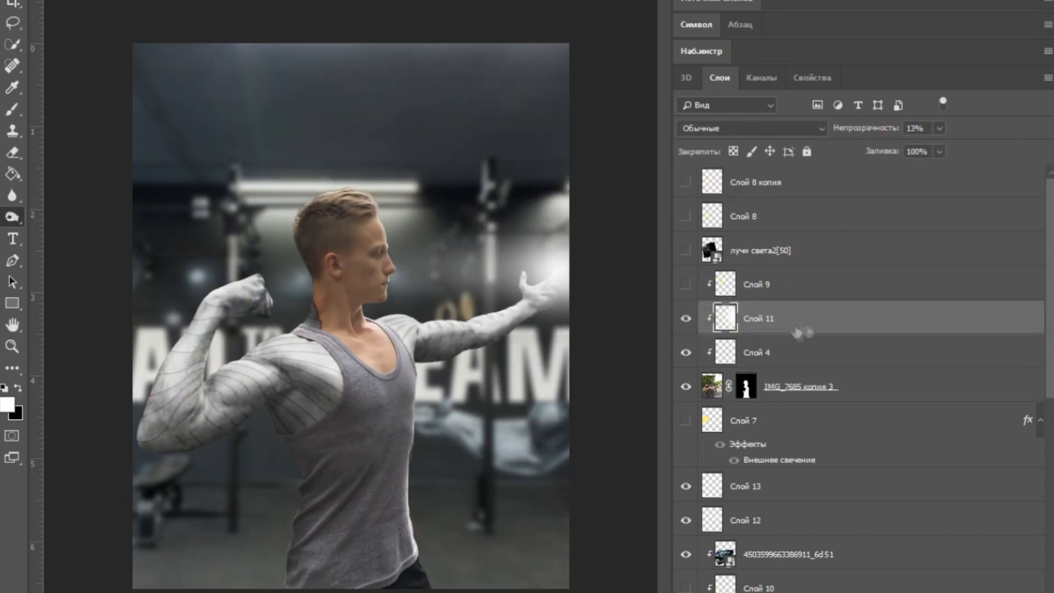
Stamp the visible layers into a new layer, and show and select the лучи света2[50] light rays layer
{"action": "key", "text": "ctrl+shift+alt+e"}
{"action": "left_click", "coordinate": [685, 249]}
{"action": "left_click", "coordinate": [760, 250]}
Reposition the light rays so they radiate from the outstretched hand, and lower the layer's opacity
{"action": "key", "text": "ctrl+t"}
{"action": "left_click_drag", "start_coordinate": [351, 275], "coordinate": [378, 285]}
{"action": "key", "text": "Return"}
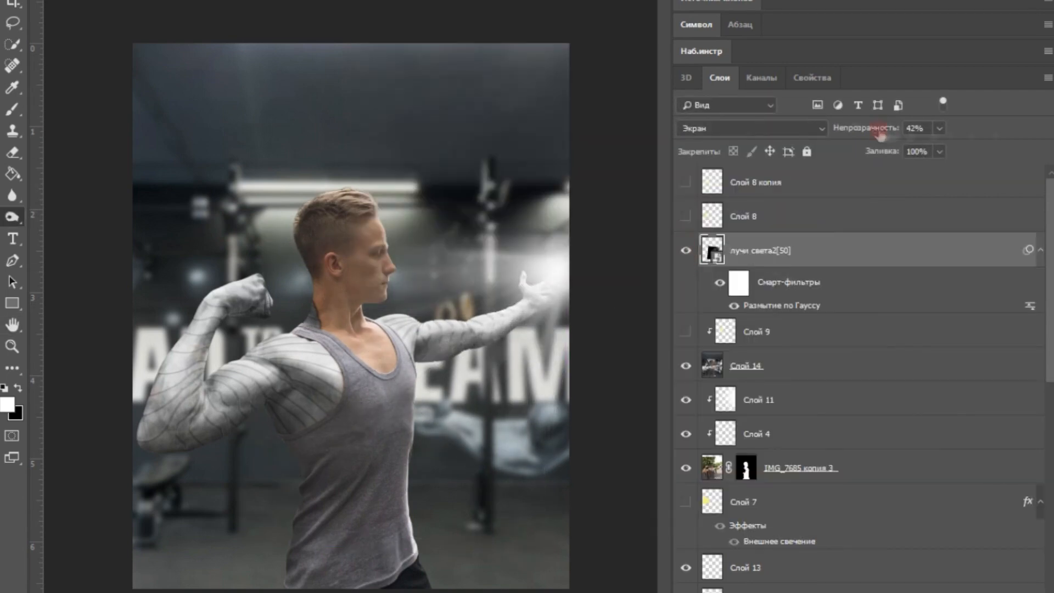
{"action": "left_click_drag", "start_coordinate": [880, 132], "coordinate": [873, 129]}
Delete the hidden layers Слой 8 копия, Слой 8 and Слой 9, and show Слой 14
{"action": "left_click", "coordinate": [758, 182]}
{"action": "key", "text": "Delete"}
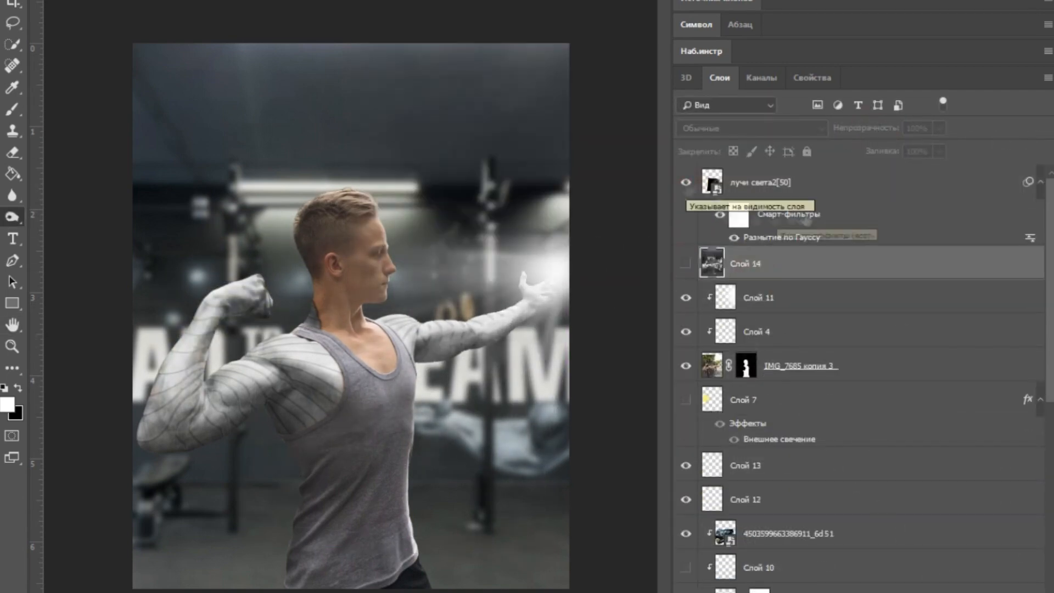
{"action": "left_click", "coordinate": [686, 264]}
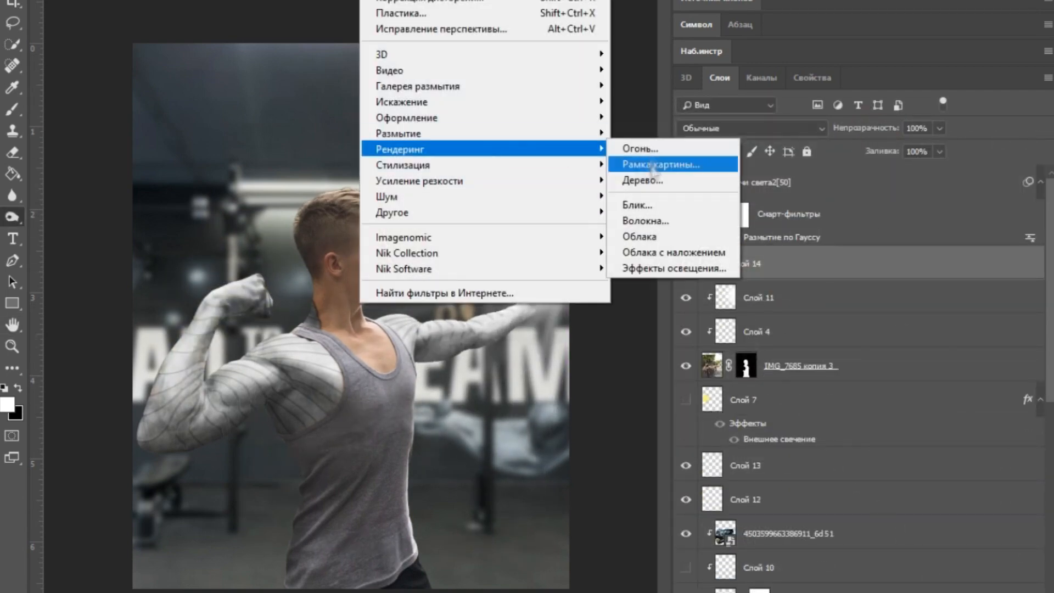
Try a strong lens flare on Слой 14 over the outstretched hand
{"action": "left_click", "coordinate": [671, 167]}
{"action": "key", "text": "Return"}
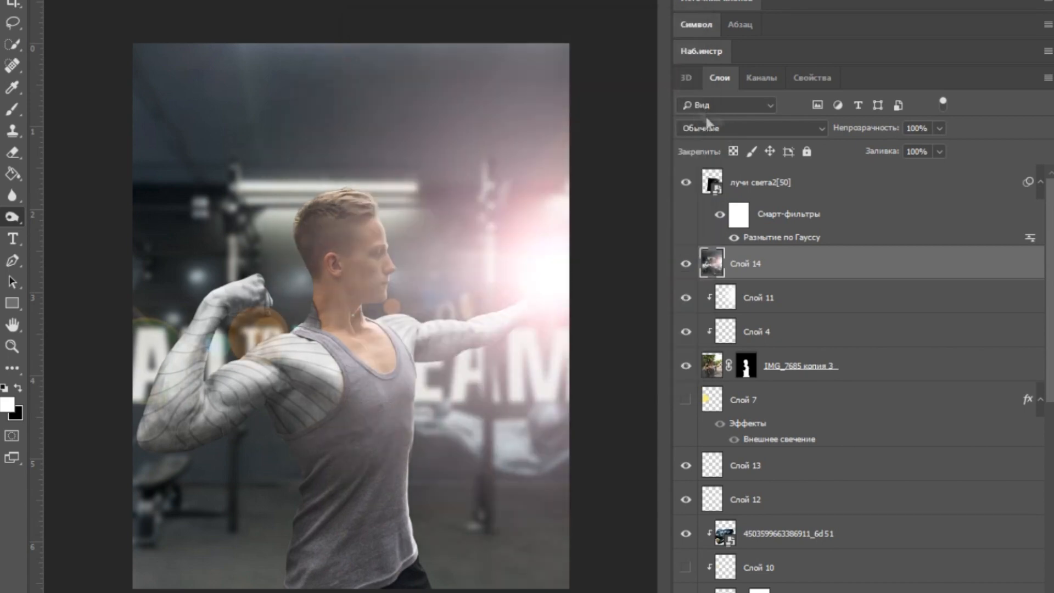
{"action": "key", "text": "ctrl+z"}
Render a lens flare on Слой 14 at the outstretched hand with 33% brightness and the Трансфокатор 50-300 мм lens
{"action": "left_click", "coordinate": [659, 207]}
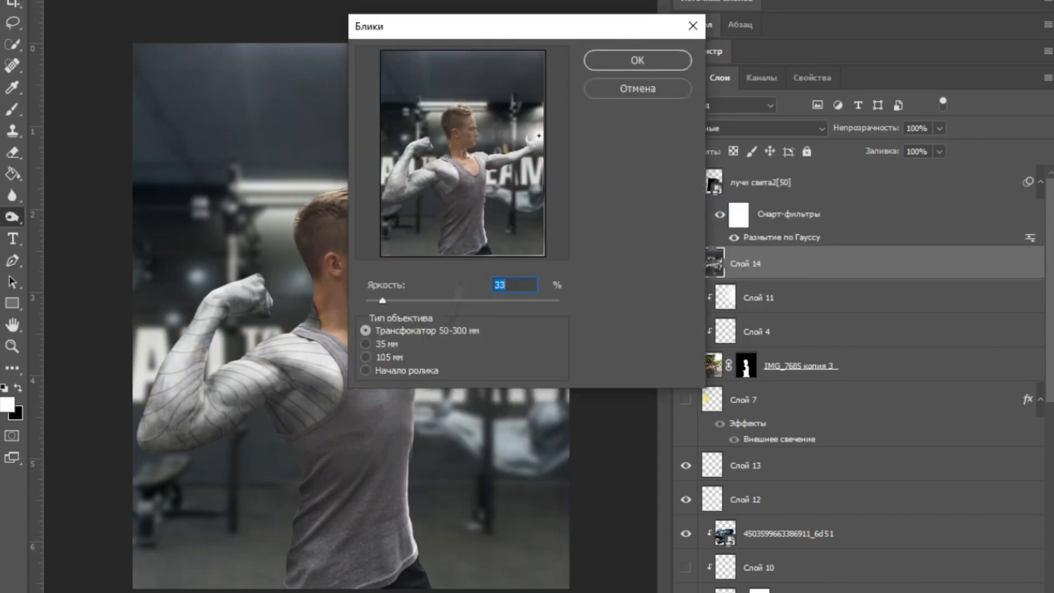
{"action": "left_click", "coordinate": [638, 60]}
{"action": "left_click", "coordinate": [434, 3]}
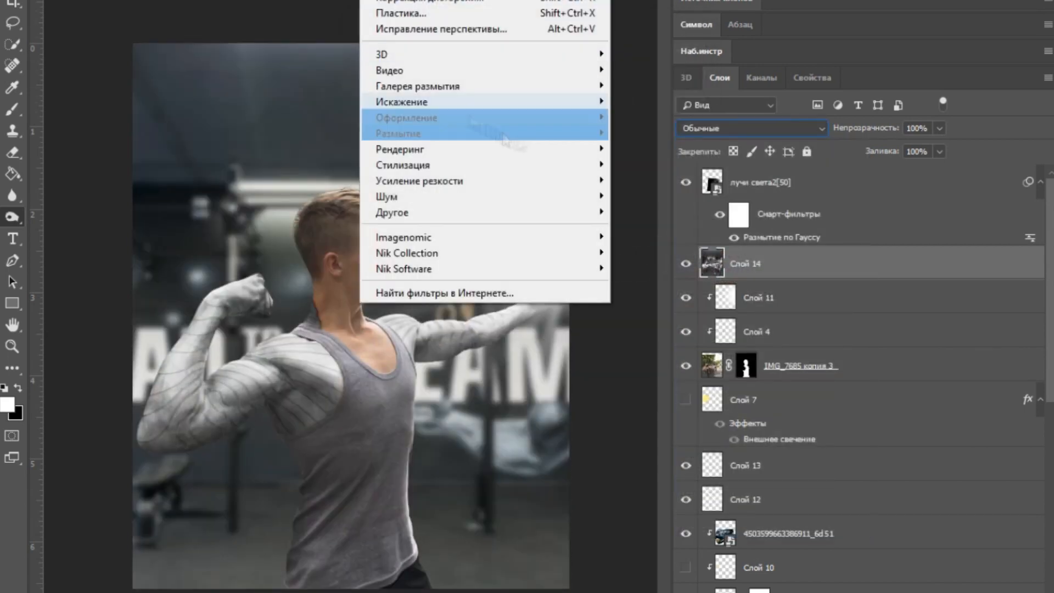
{"action": "key", "text": "Escape"}
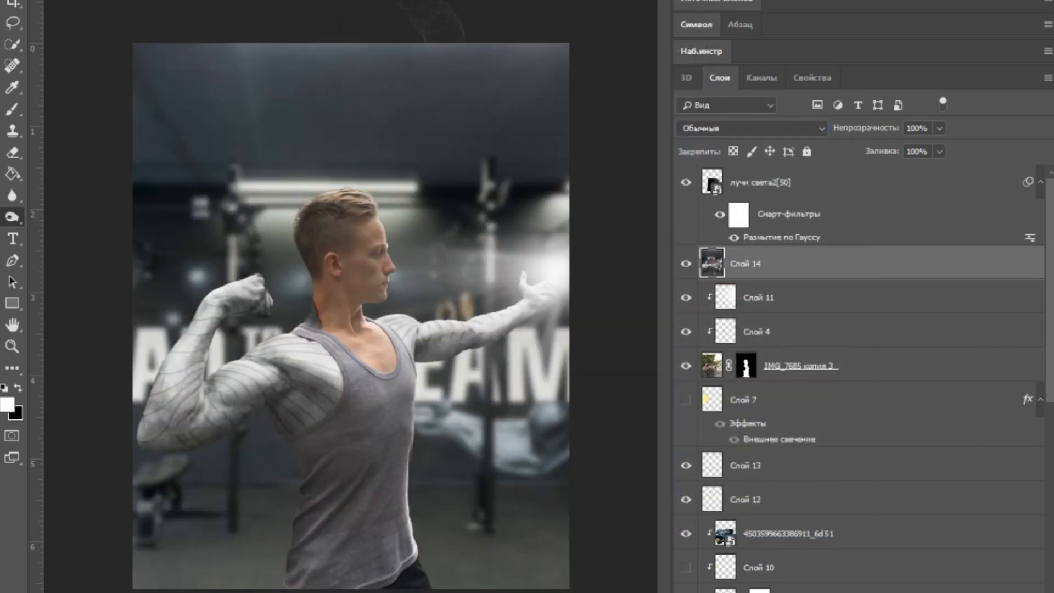
{"action": "left_click", "coordinate": [365, 331]}
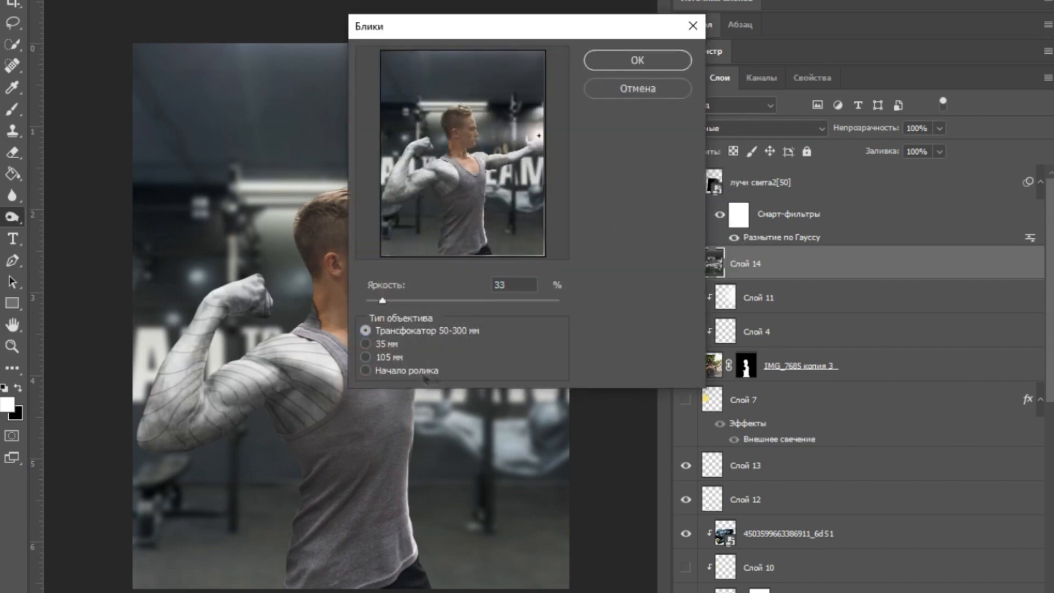
{"action": "key", "text": "Return"}
{"action": "left_click", "coordinate": [686, 268]}
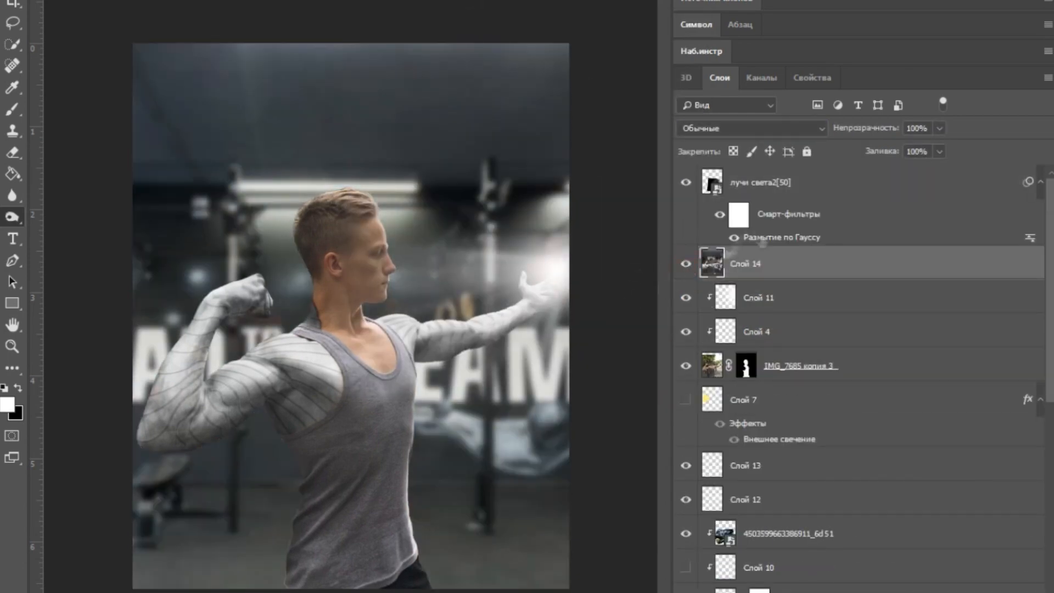
Open Слой 14 in the Camera Raw filter and adjust its basic color and tone settings
{"action": "key", "text": "ctrl+shift+a"}
{"action": "mouse_move", "coordinate": [889, 243]}
{"action": "left_mouse_down"}
{"action": "mouse_move", "coordinate": [904, 243]}
{"action": "mouse_move", "coordinate": [884, 244]}
{"action": "left_mouse_up"}
{"action": "scroll", "coordinate": [488, 197], "scroll_direction": "up", "scroll_amount": 4}
{"action": "scroll", "coordinate": [488, 198], "scroll_direction": "down", "scroll_amount": 5}
{"action": "scroll", "coordinate": [942, 195], "scroll_direction": "down", "scroll_amount": 1}
{"action": "left_click", "coordinate": [933, 167]}
{"action": "left_click", "coordinate": [930, 197]}
{"action": "scroll", "coordinate": [930, 198], "scroll_direction": "down", "scroll_amount": 3}
Set Белые to +3 and Четкость to +100 in the Camera Raw basic settings and change the preview zoom
{"action": "left_click_drag", "start_coordinate": [888, 163], "coordinate": [888, 163]}
{"action": "left_click_drag", "start_coordinate": [889, 189], "coordinate": [989, 188]}
{"action": "scroll", "coordinate": [879, 165], "scroll_direction": "down", "scroll_amount": 1}
{"action": "left_click_drag", "start_coordinate": [889, 162], "coordinate": [859, 163]}
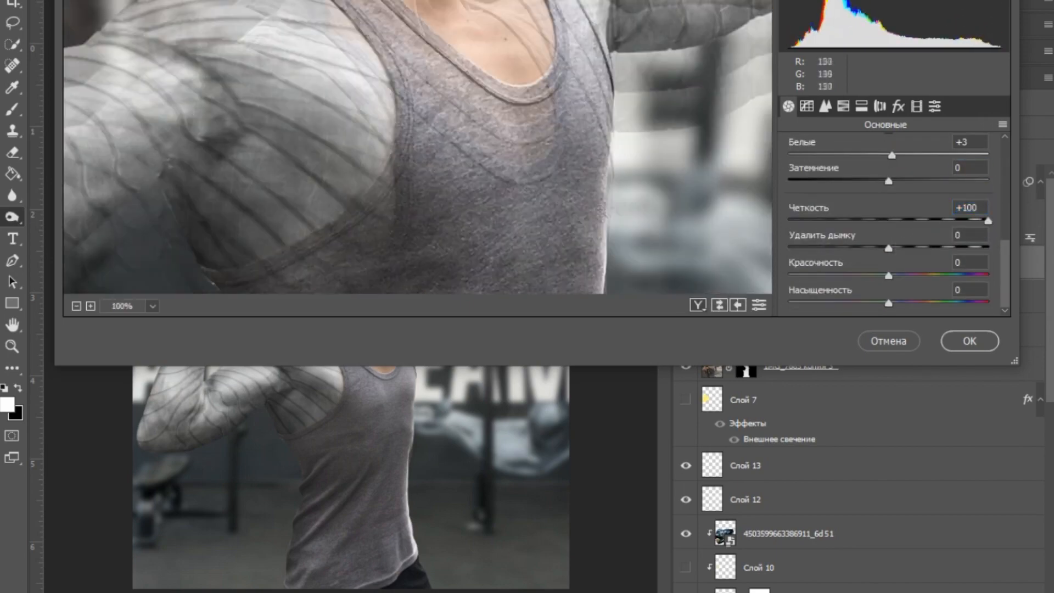
{"action": "left_click", "coordinate": [153, 306]}
{"action": "left_click", "coordinate": [376, 81]}
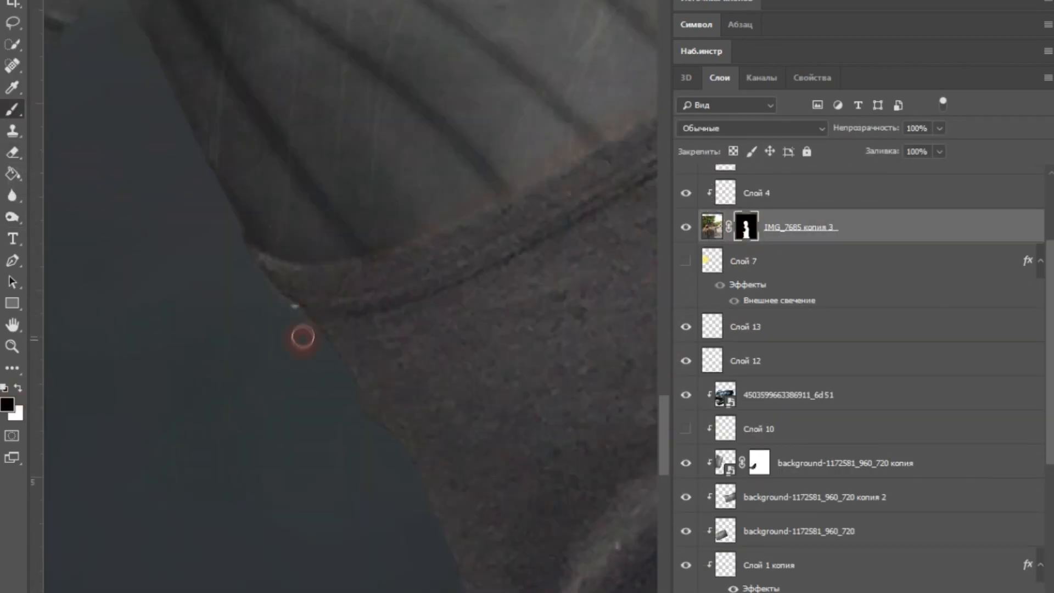
Paint black on the IMG_7685 копия 3 mask along the tank top's edge below the armpit to clean the cutout
{"action": "scroll", "coordinate": [285, 331], "scroll_direction": "down", "scroll_amount": 5}
{"action": "scroll", "coordinate": [351, 280], "scroll_direction": "up", "scroll_amount": 4}
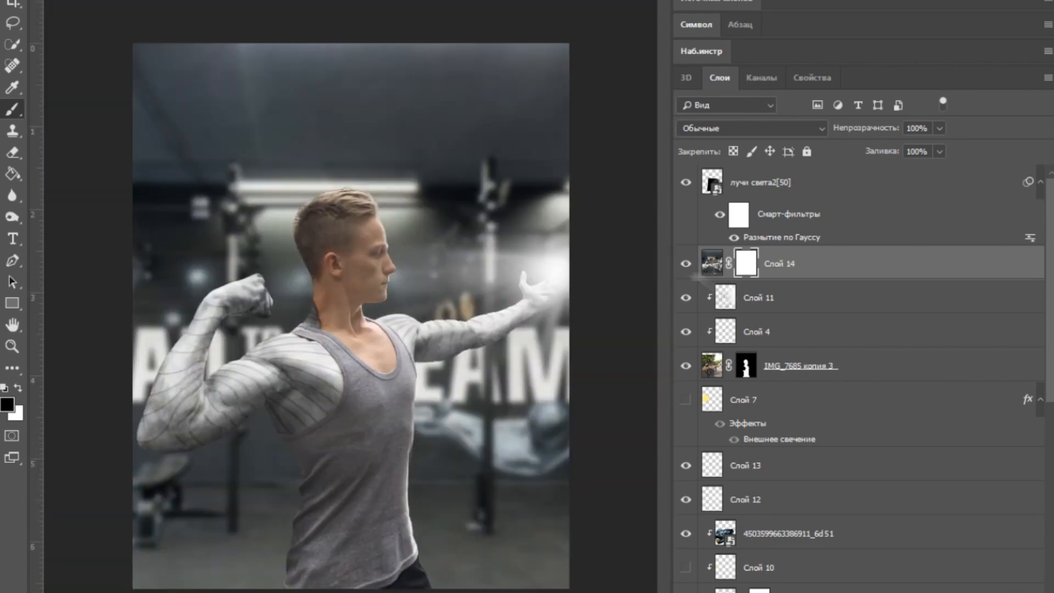
Stamp all visible layers into a new layer above the light rays and switch to the Blur tool
{"action": "left_click", "coordinate": [761, 183]}
{"action": "key", "text": "ctrl+alt+shift+e"}
{"action": "key", "text": "r"}
{"action": "key", "text": "x"}
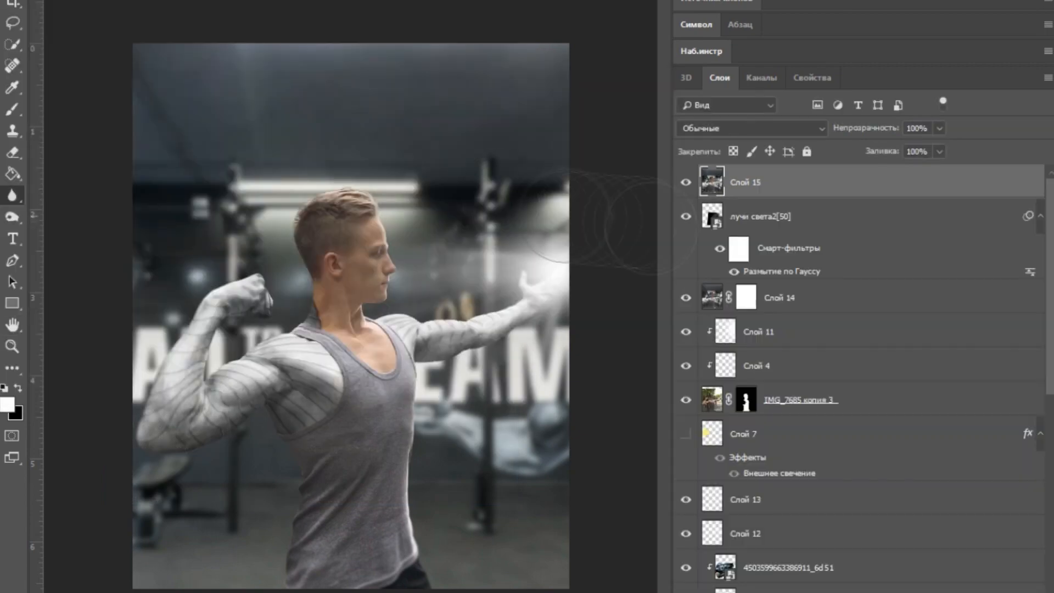
Open the Save As dialog for the finished composite
{"action": "mouse_move", "coordinate": [401, 149]}
{"action": "key", "text": "Escape"}
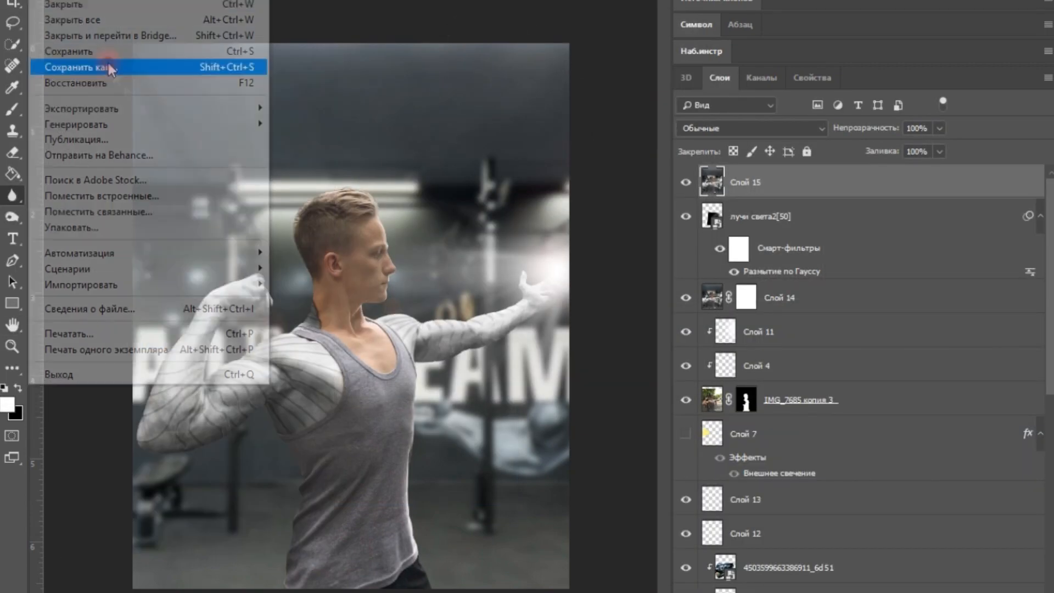
{"action": "left_click", "coordinate": [82, 68]}
{"action": "key", "text": "Escape"}
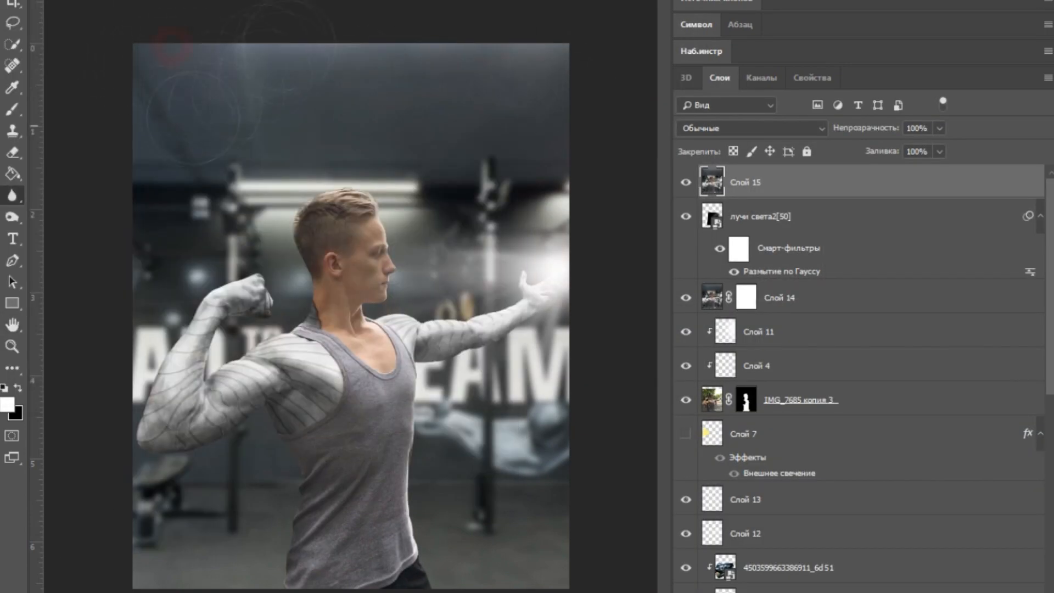